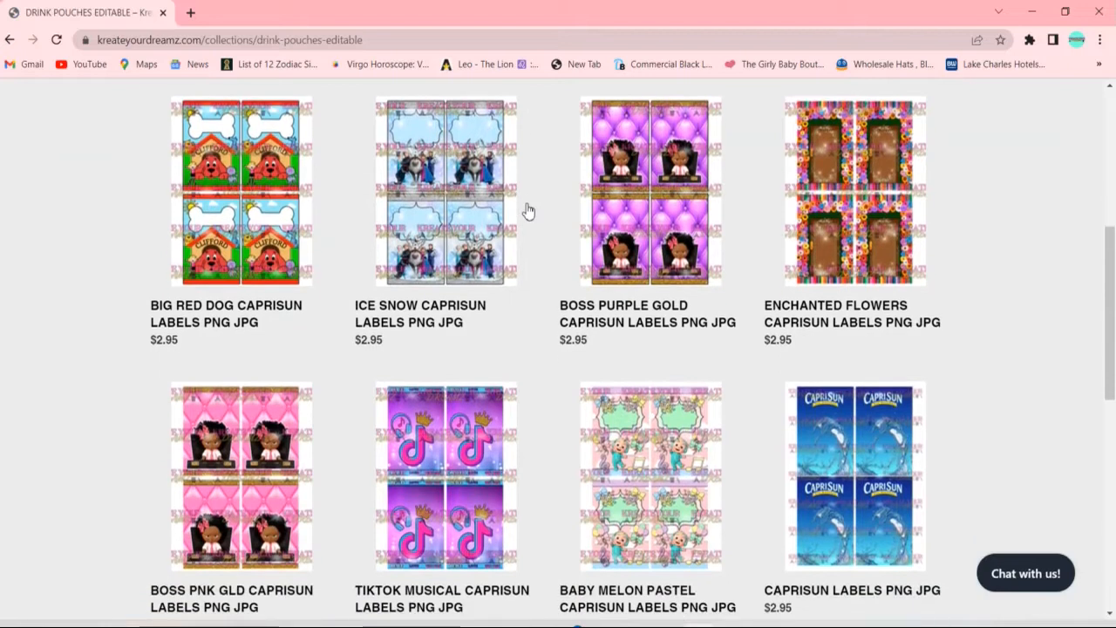
# - Open the Caprisun Labels PNG JPG product page and check which file formats it offers
pyautogui.scroll(-1, 528, 211)
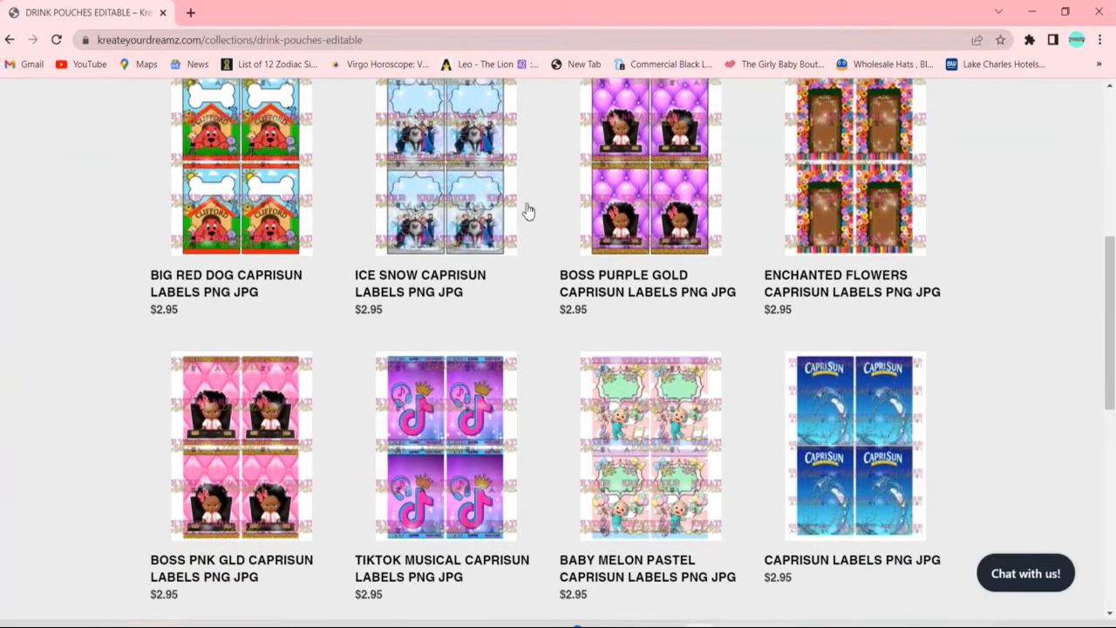
pyautogui.click(811, 410)
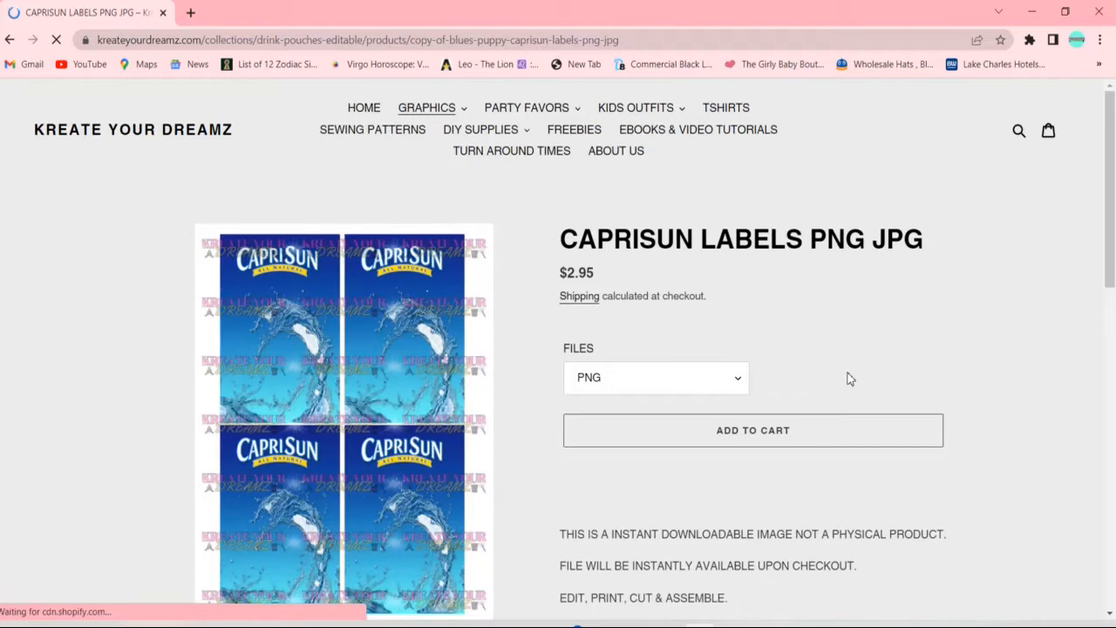
pyautogui.scroll(-1, 851, 378)
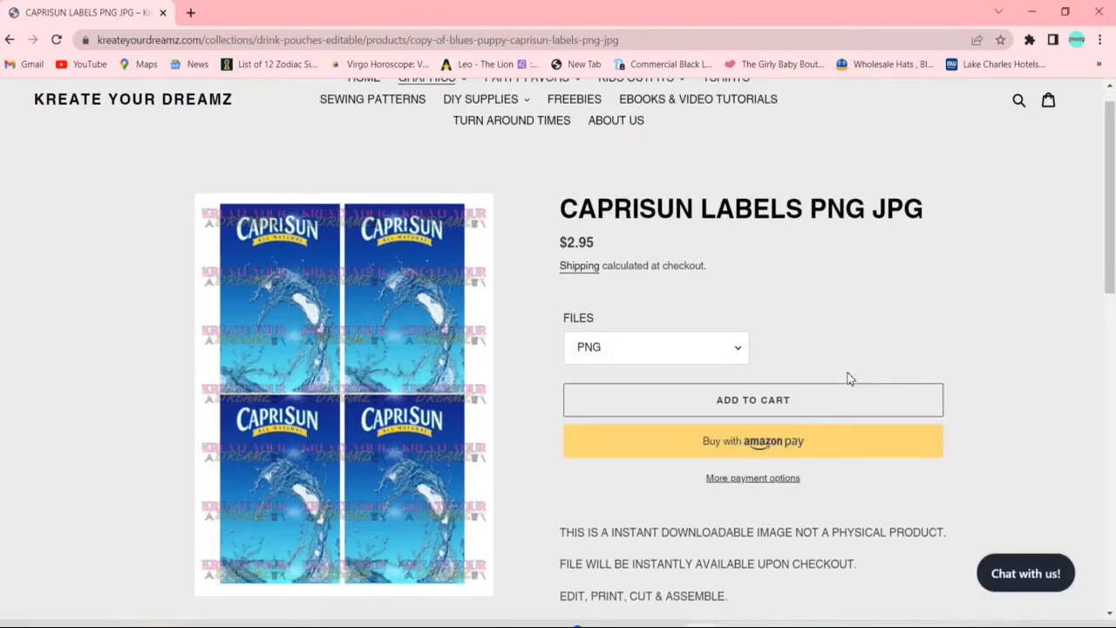
pyautogui.click(739, 351)
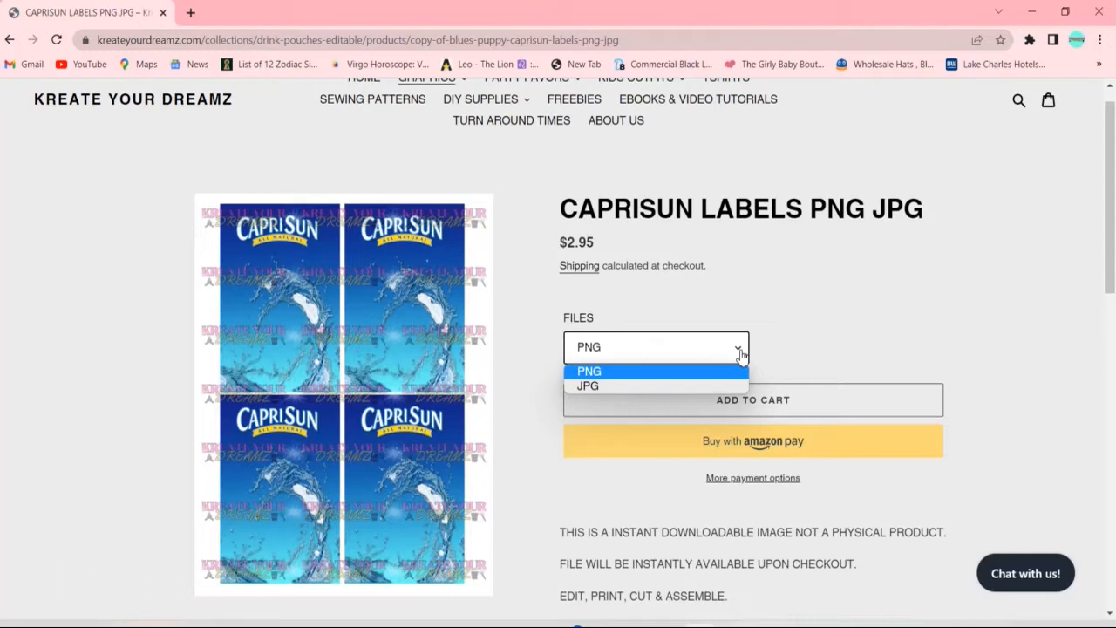
pyautogui.click(791, 310)
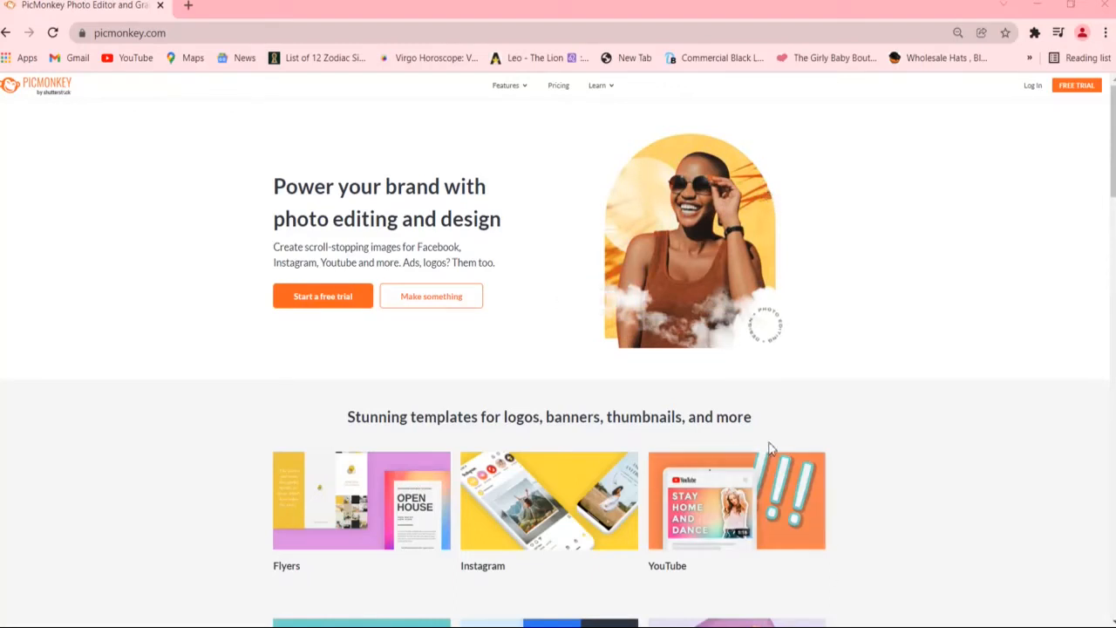
# - Log in to PicMonkey and create a blank canvas in the 8.5 x 11 in print size
pyautogui.click(1031, 86)
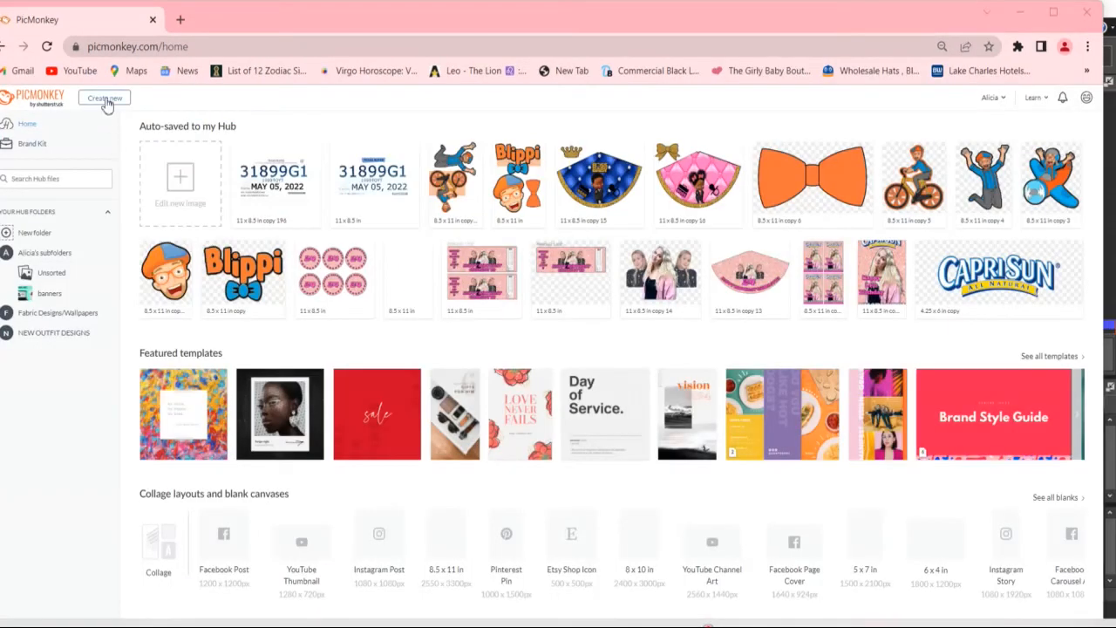
pyautogui.click(105, 98)
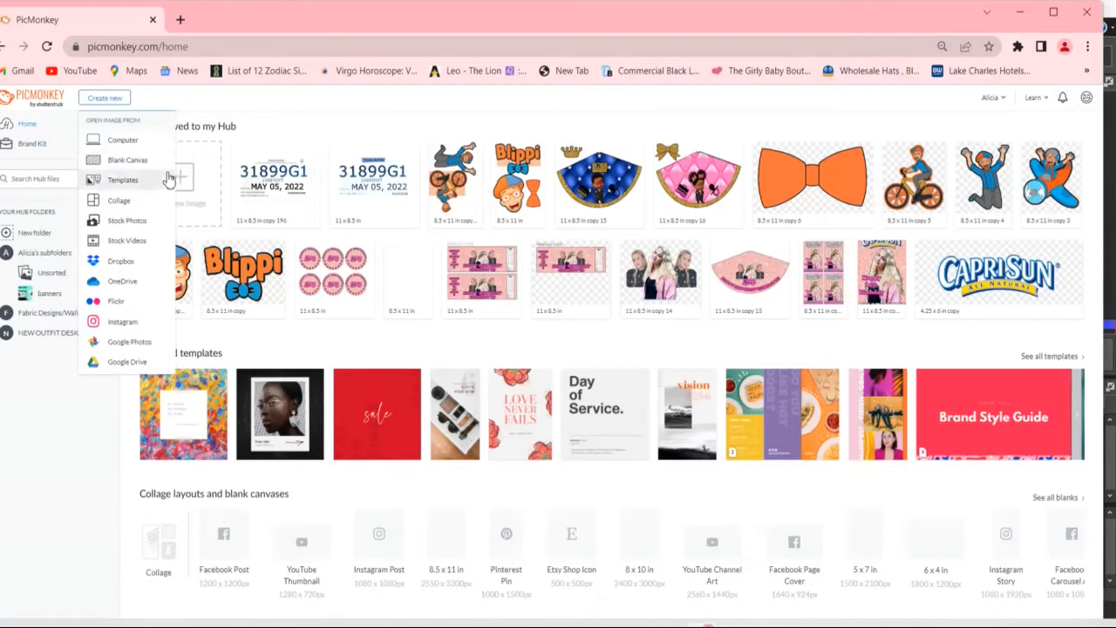
pyautogui.click(127, 162)
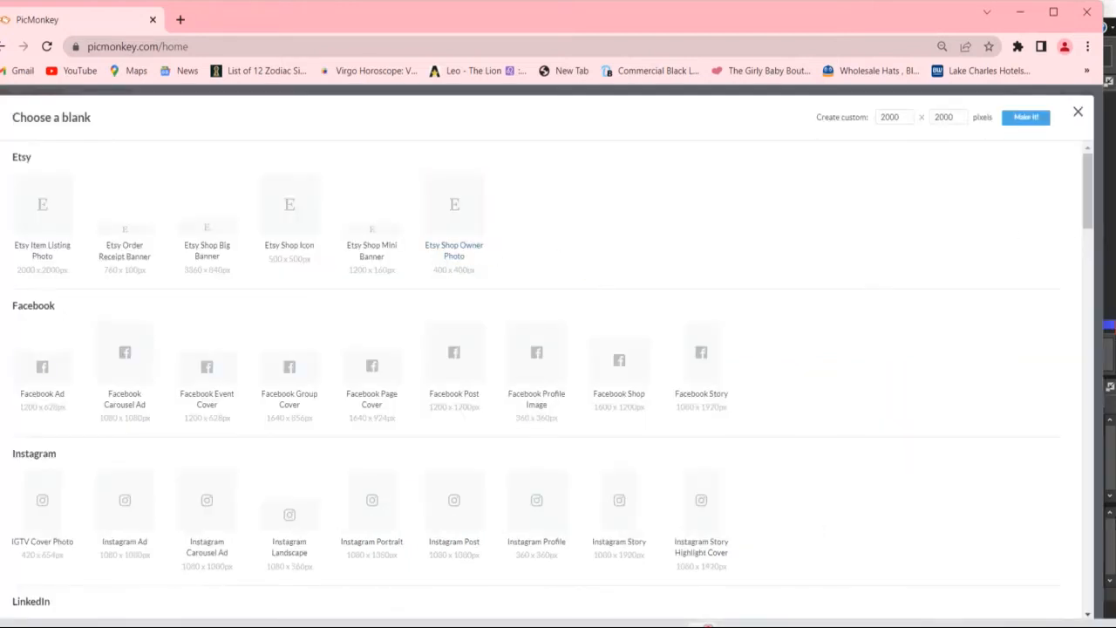
pyautogui.scroll(-5, 1088, 564)
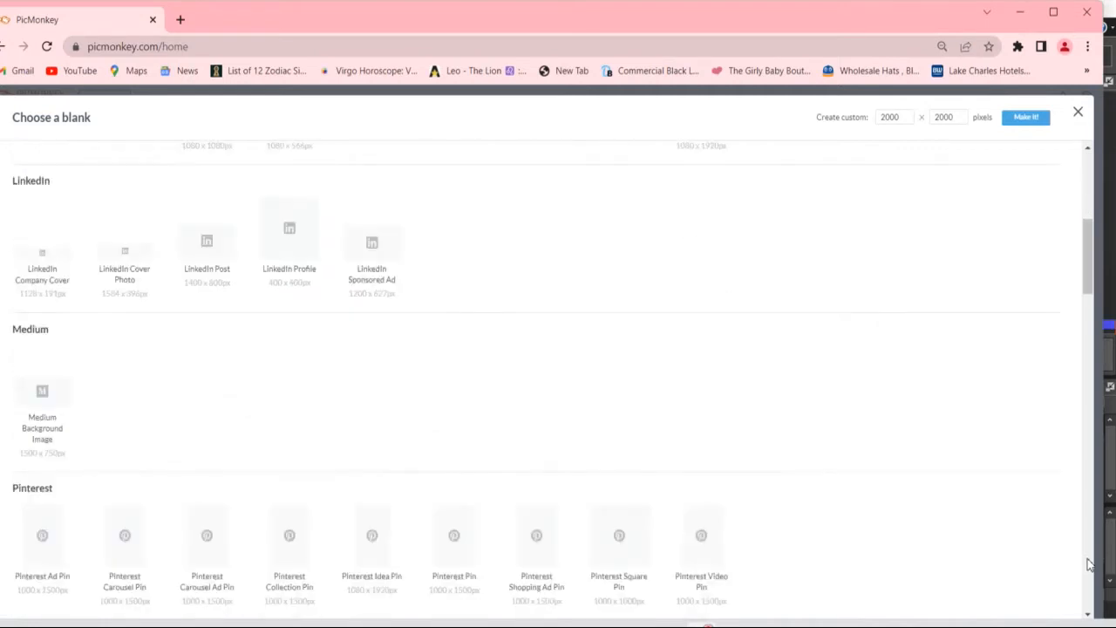
pyautogui.scroll(-10, 1088, 564)
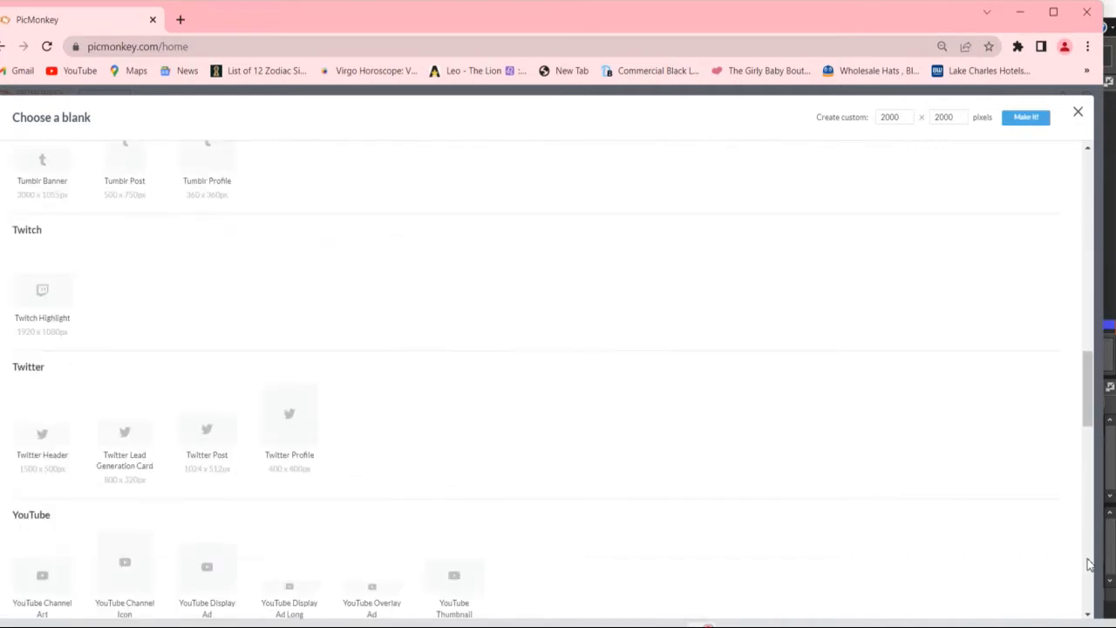
pyautogui.scroll(-5, 1088, 564)
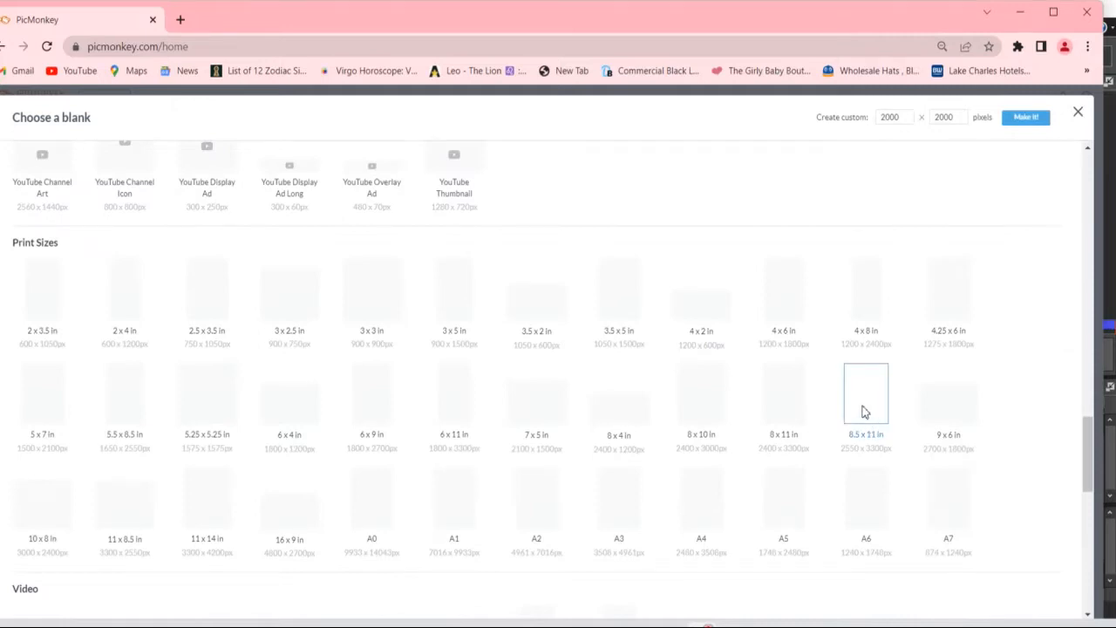
pyautogui.click(865, 411)
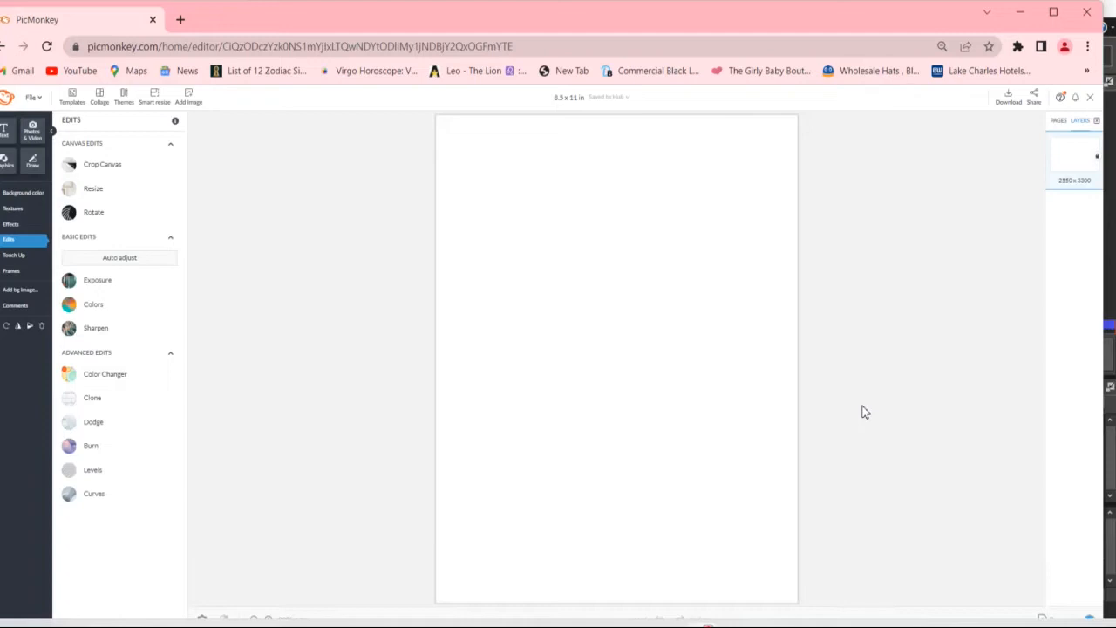
# - Upload the four-panel Capri Sun label image from the computer and place it on the blank canvas
pyautogui.click(185, 103)
pyautogui.click(209, 137)
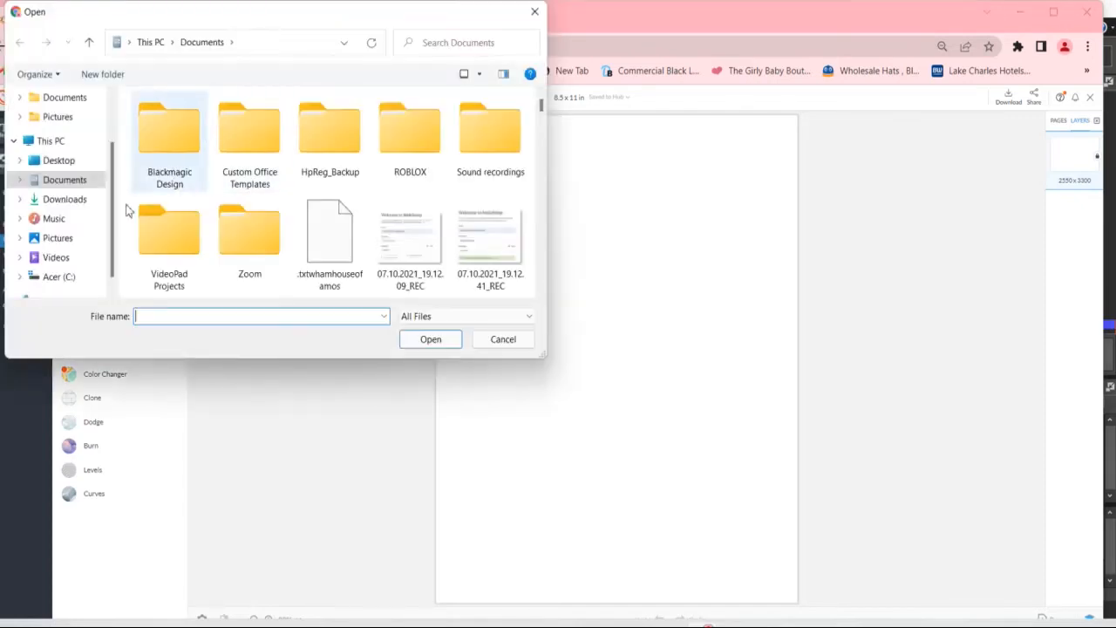
pyautogui.click(85, 236)
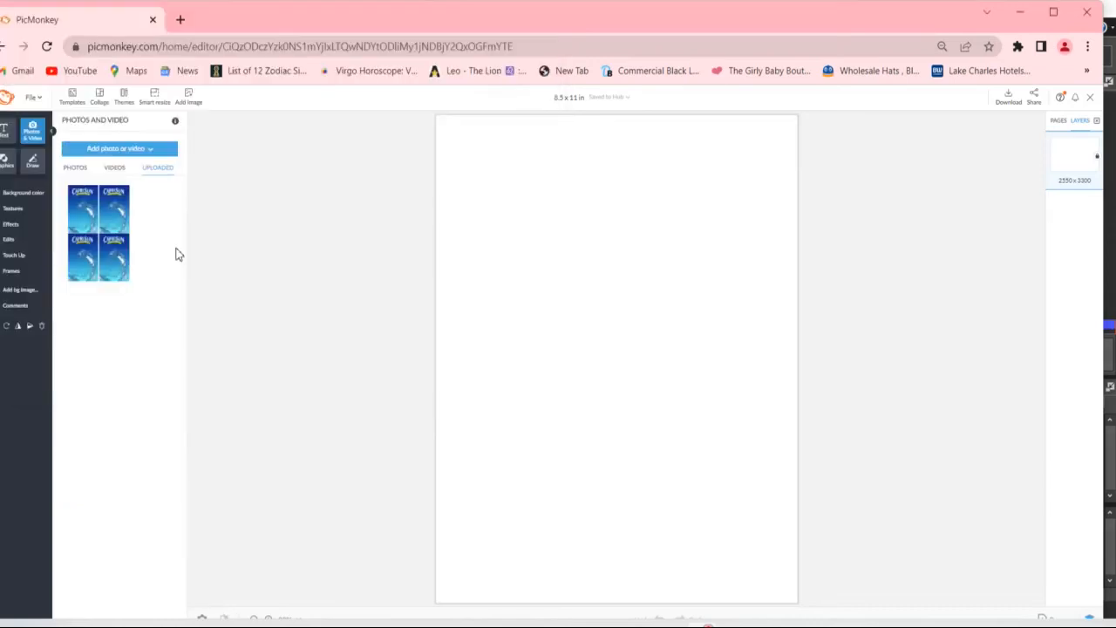
pyautogui.click(112, 246)
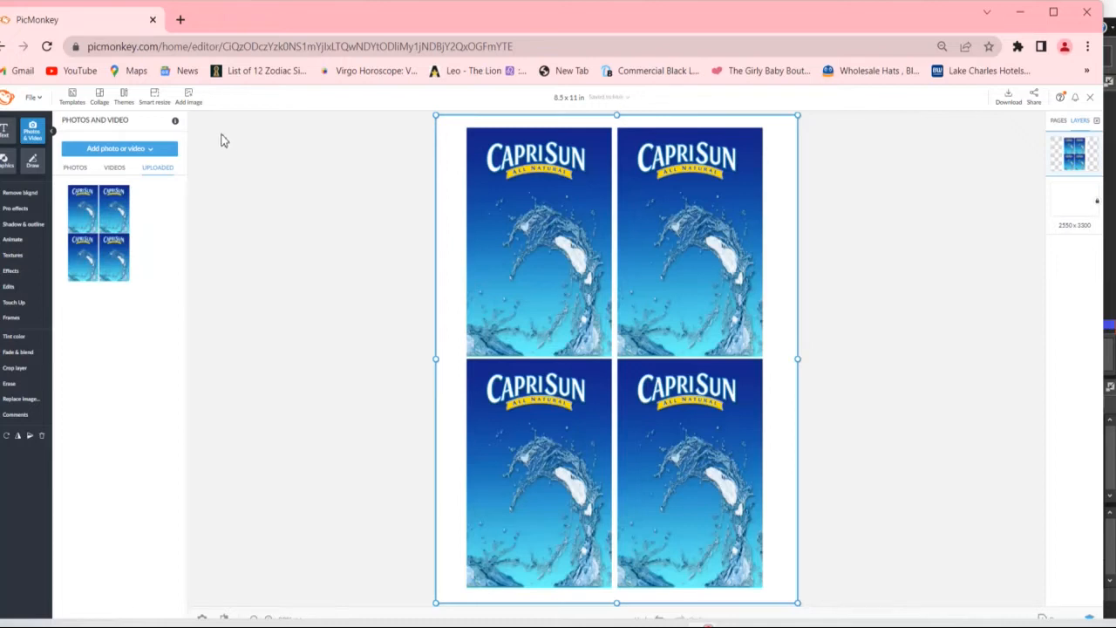
# - Add the full-length photo of the girl in sunglasses from the computer's Pictures folder to the canvas
pyautogui.click(189, 99)
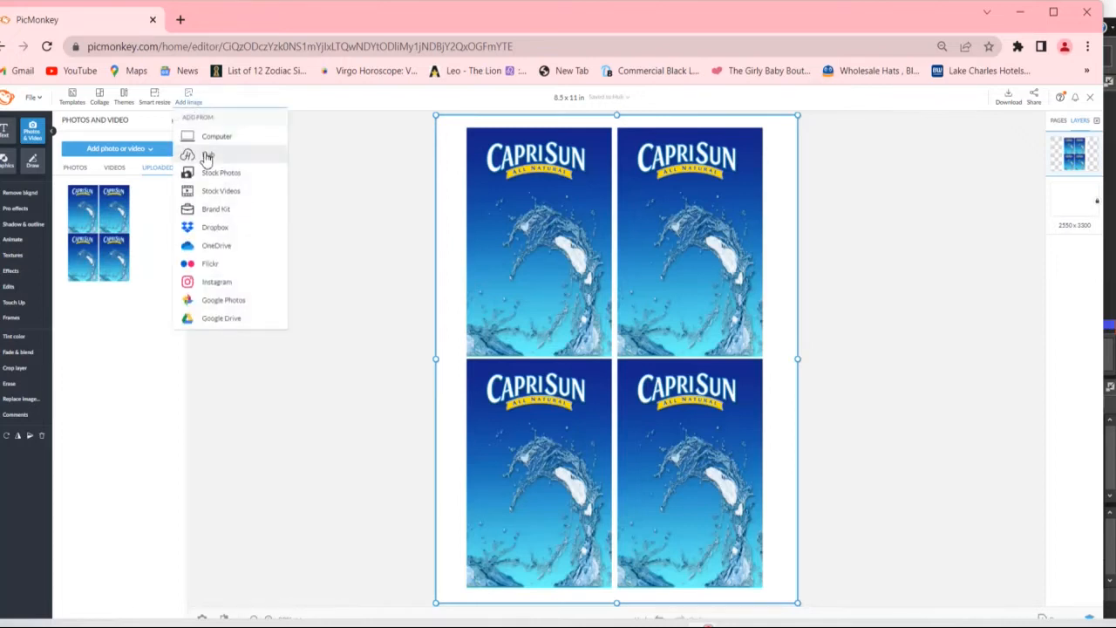
pyautogui.click(212, 138)
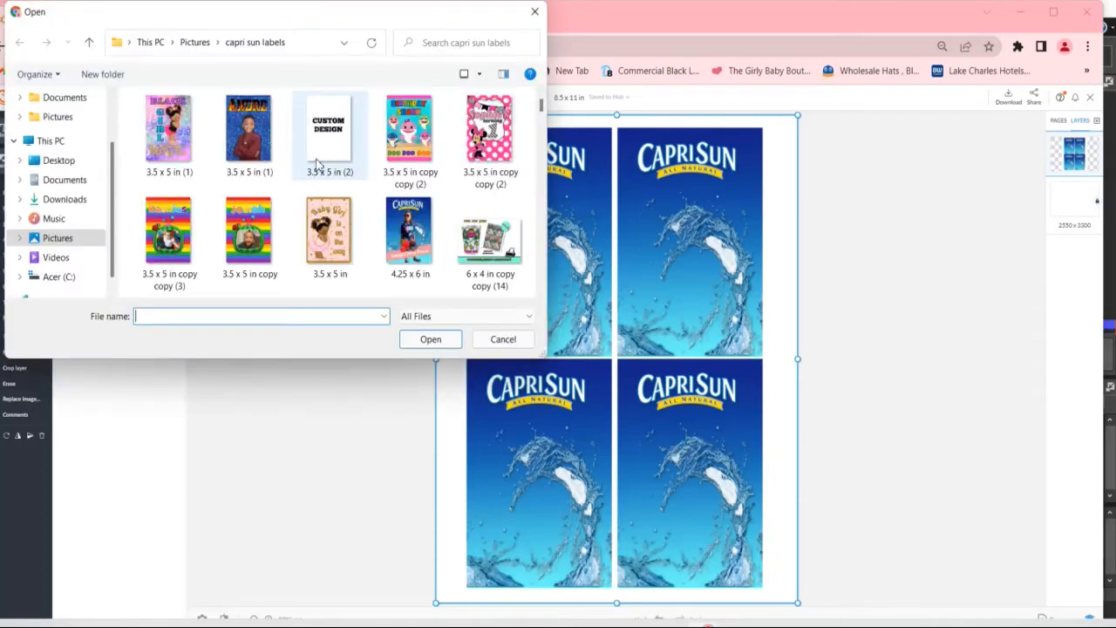
pyautogui.click(195, 42)
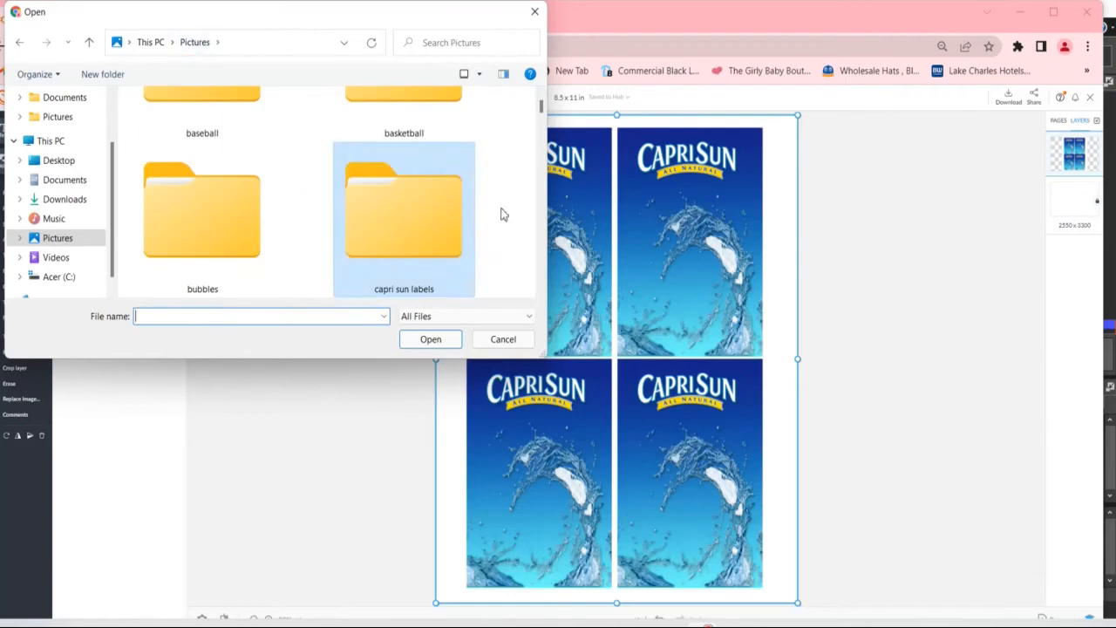
pyautogui.scroll(-5, 544, 270)
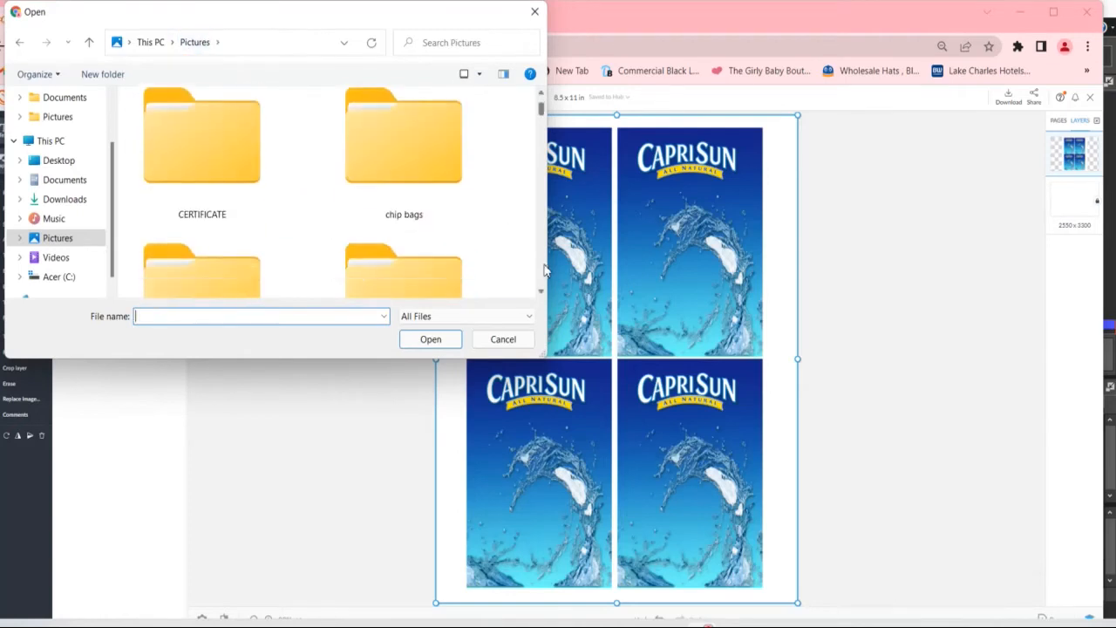
pyautogui.scroll(-5, 544, 270)
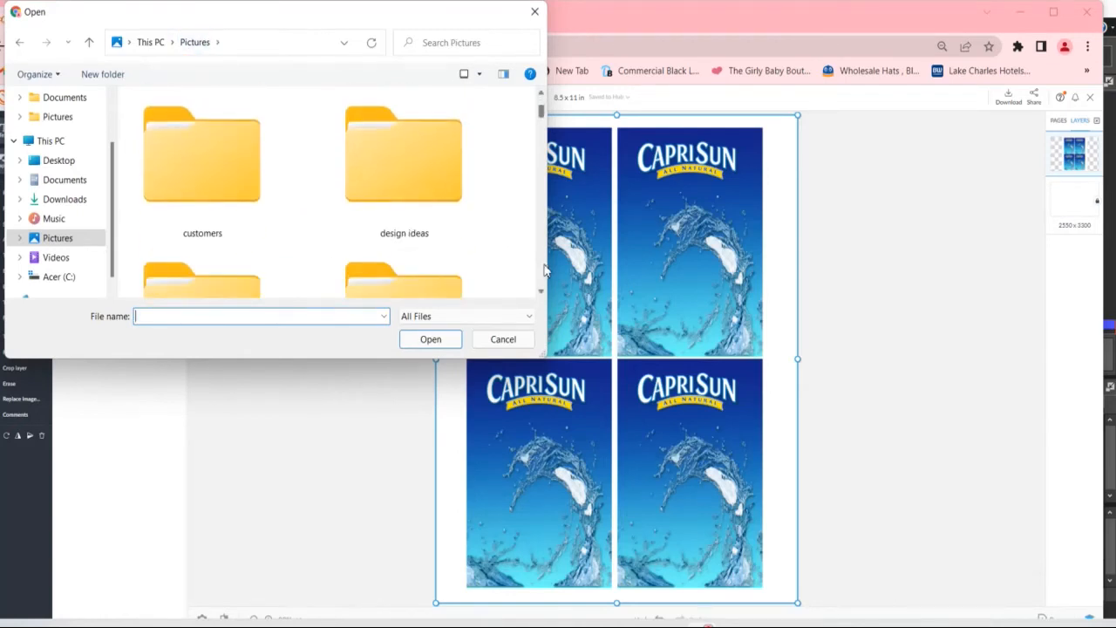
pyautogui.scroll(-4, 544, 270)
pyautogui.scroll(-2, 544, 270)
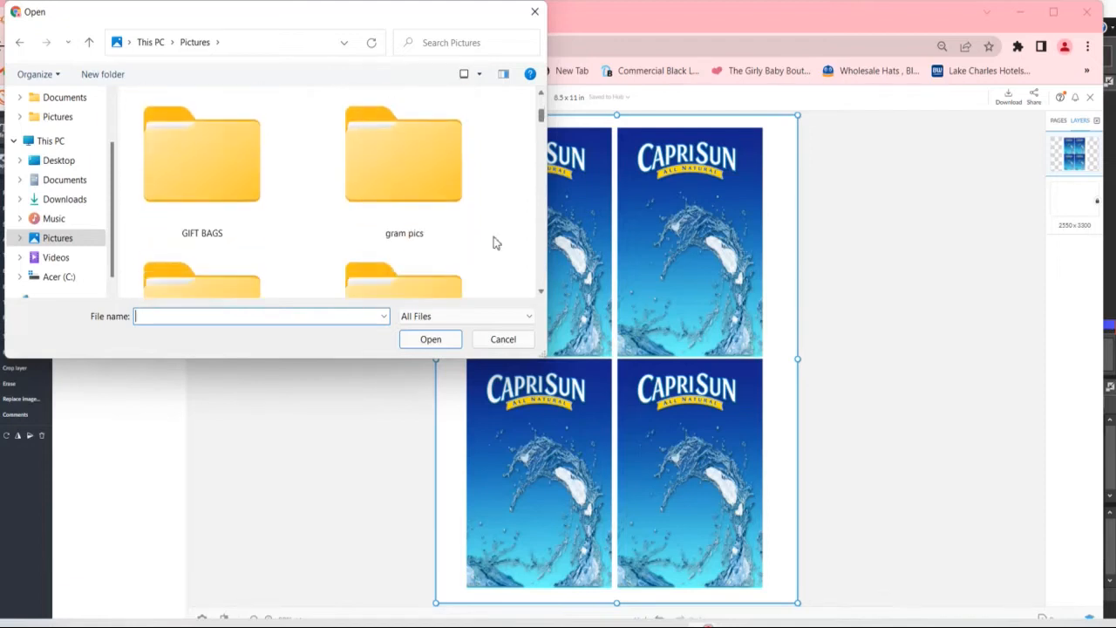
pyautogui.doubleClick(459, 225)
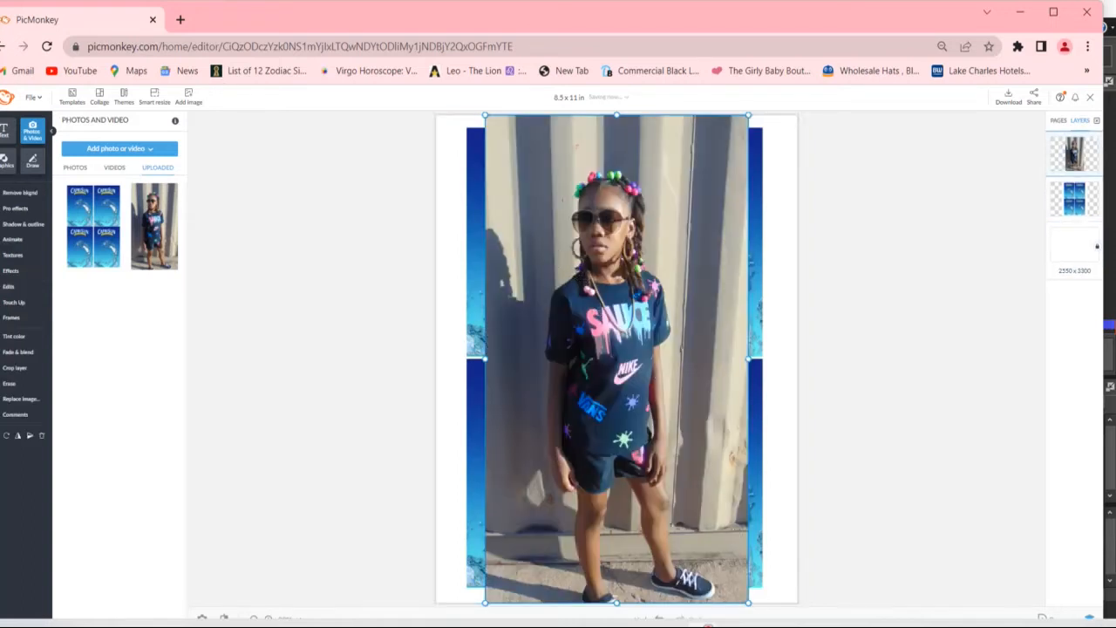
# - Shrink the girl's photo, shift it over the label sheet, and remove its background
pyautogui.moveTo(748, 114); pyautogui.dragTo(695, 221)
pyautogui.moveTo(616, 333); pyautogui.dragTo(618, 228)
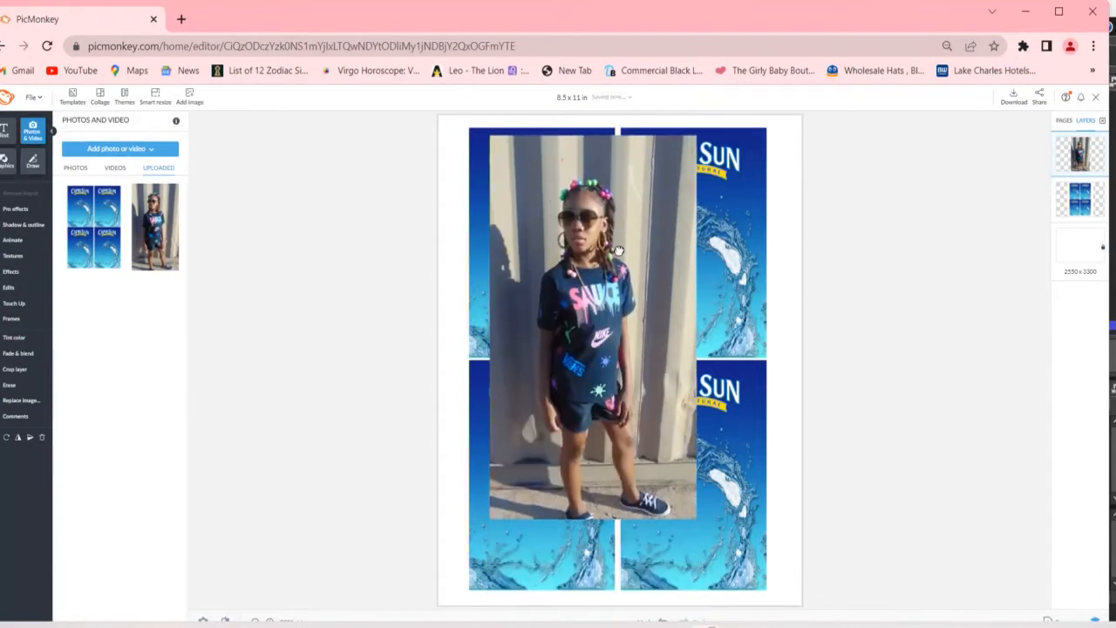
pyautogui.click(15, 197)
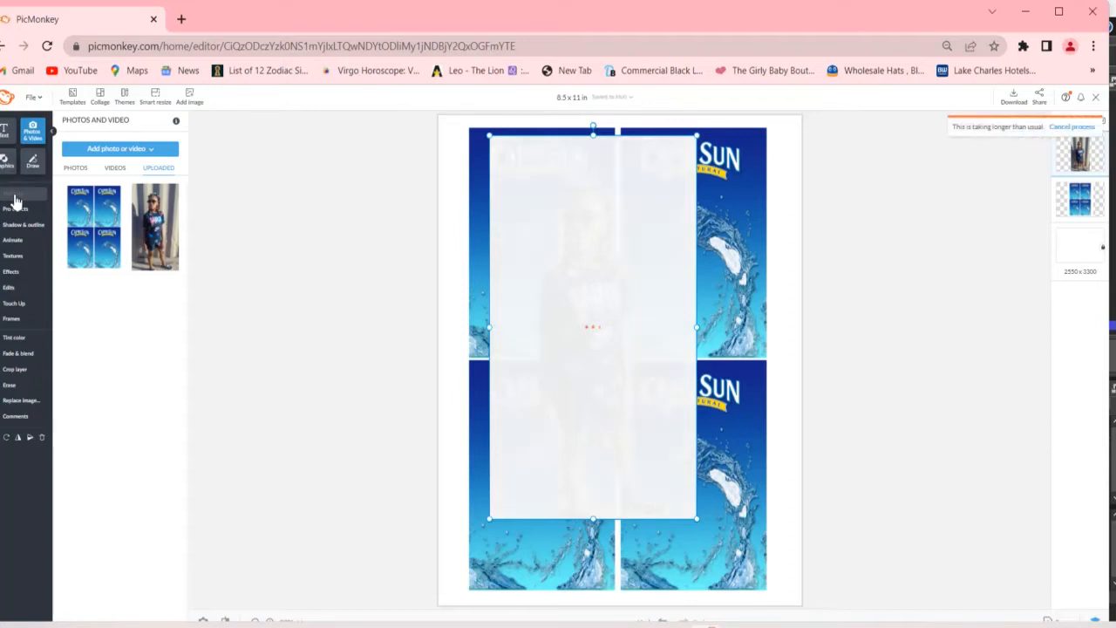
# - Adjust the girl cutout's exposure to Highlights 56%, Mid Tones 48%, Shadows -24% and Contrast 18%, and apply it
pyautogui.click(10, 287)
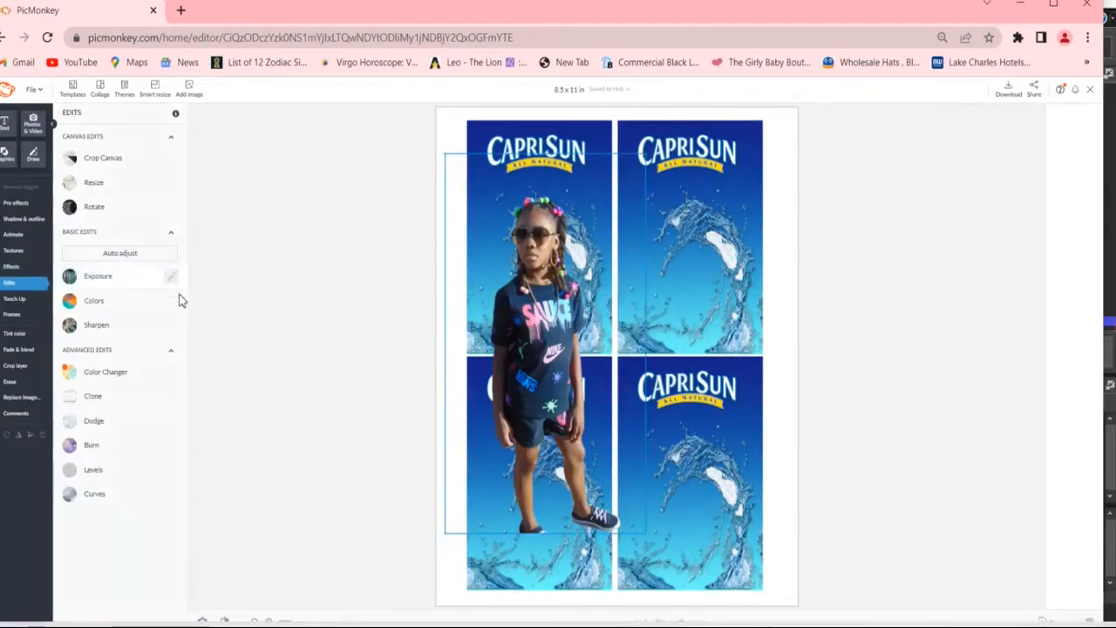
pyautogui.click(179, 294)
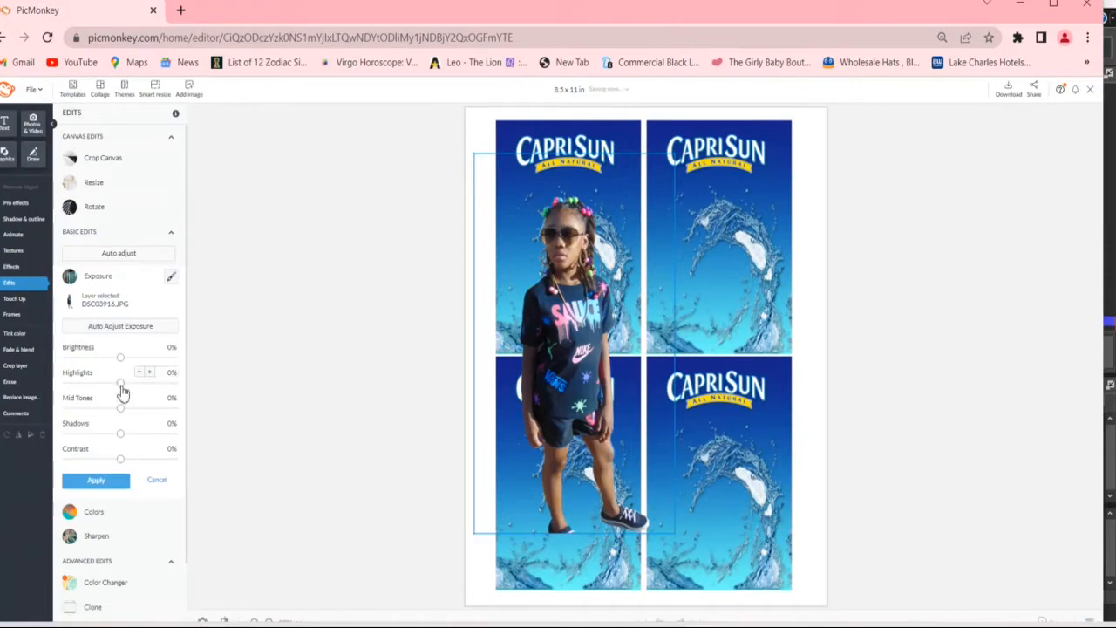
pyautogui.moveTo(121, 384); pyautogui.dragTo(151, 384)
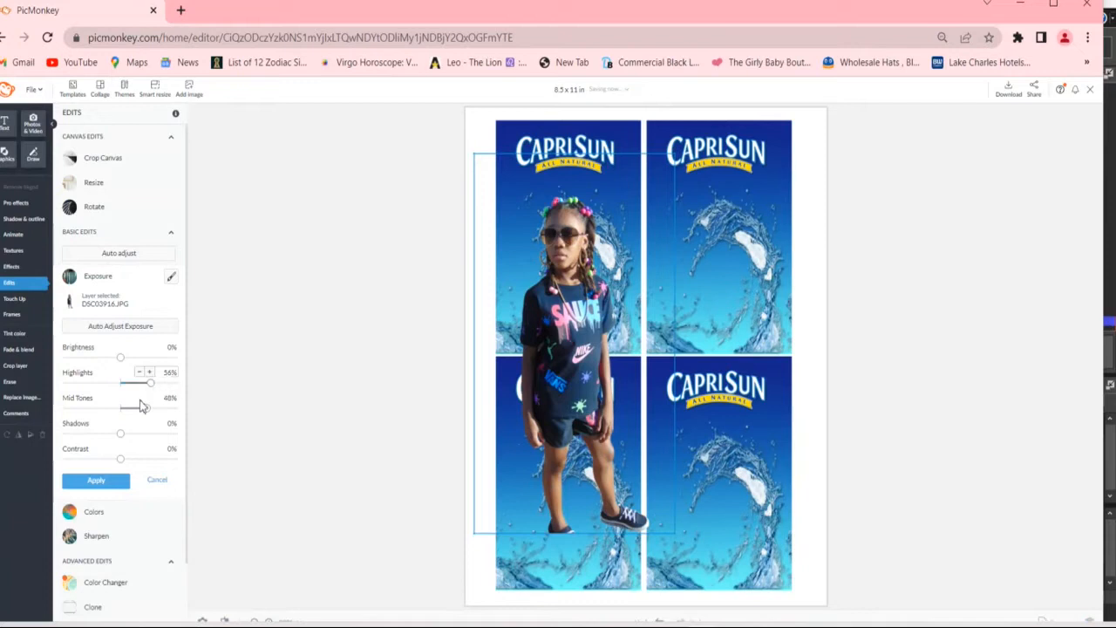
pyautogui.moveTo(121, 436); pyautogui.dragTo(133, 478)
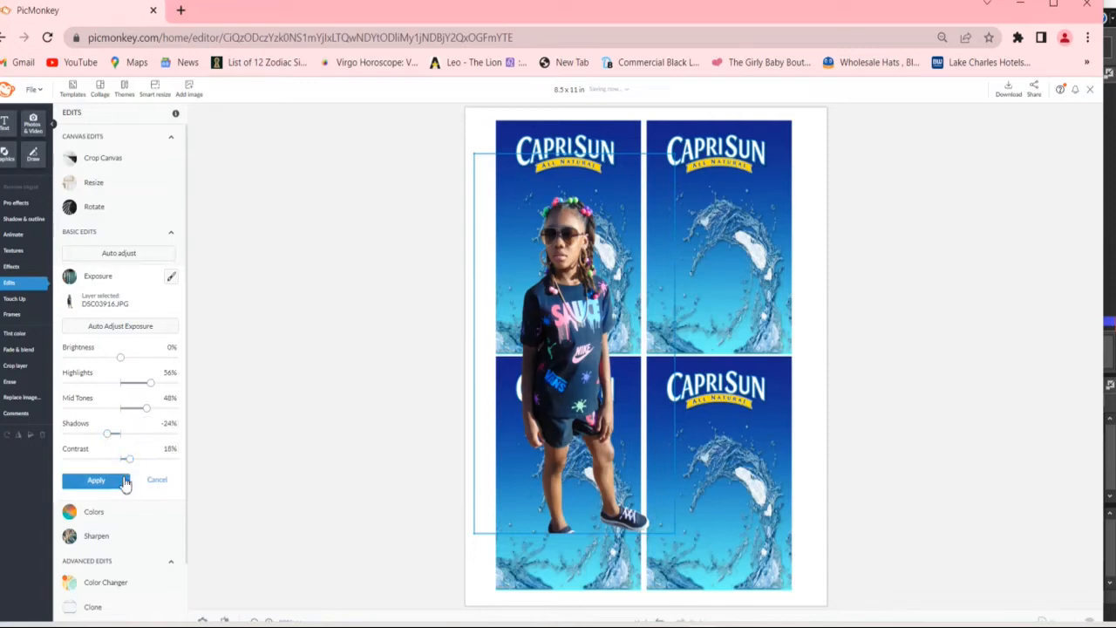
pyautogui.click(96, 480)
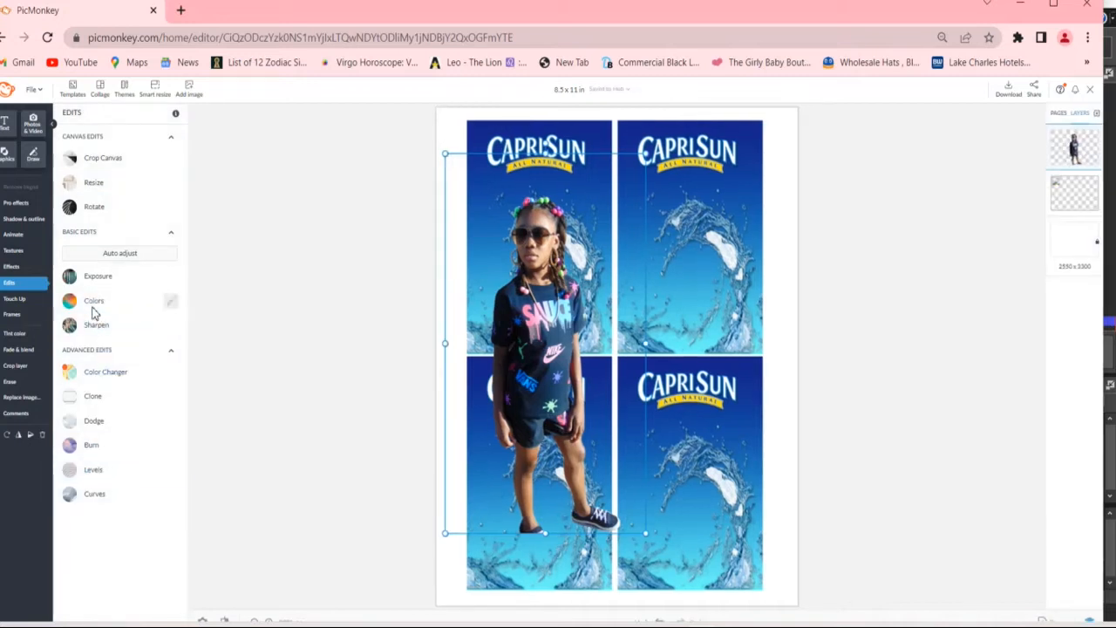
# - Set the girl cutout's color temperature to 20%, adjust its saturation and vibrance, and apply the changes
pyautogui.click(92, 309)
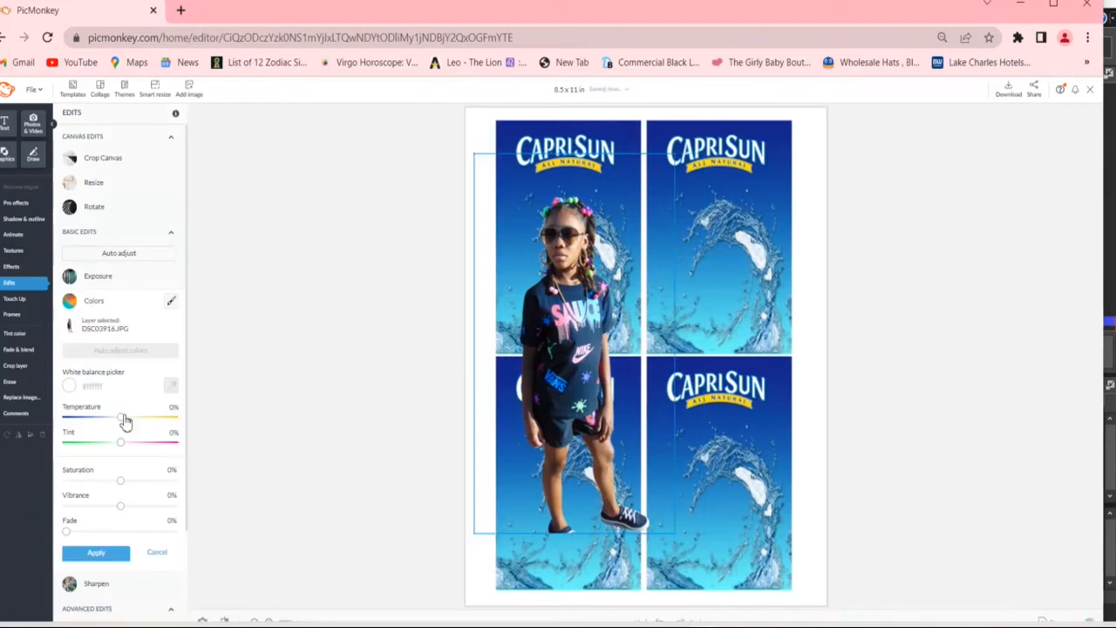
pyautogui.moveTo(124, 422); pyautogui.dragTo(132, 426)
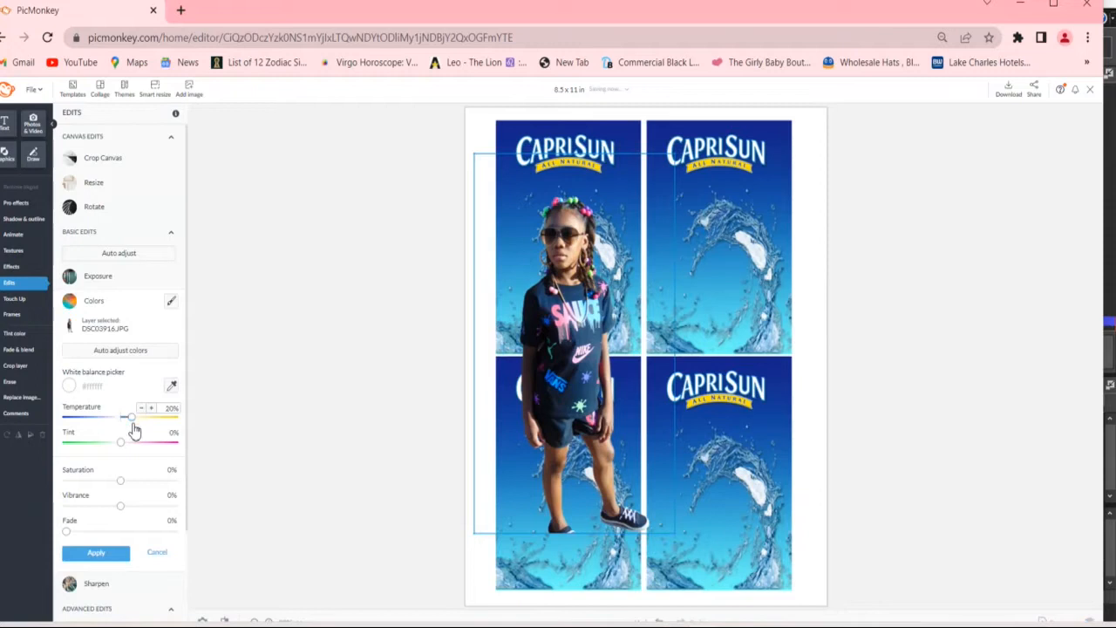
pyautogui.moveTo(123, 485); pyautogui.dragTo(125, 516)
pyautogui.click(108, 558)
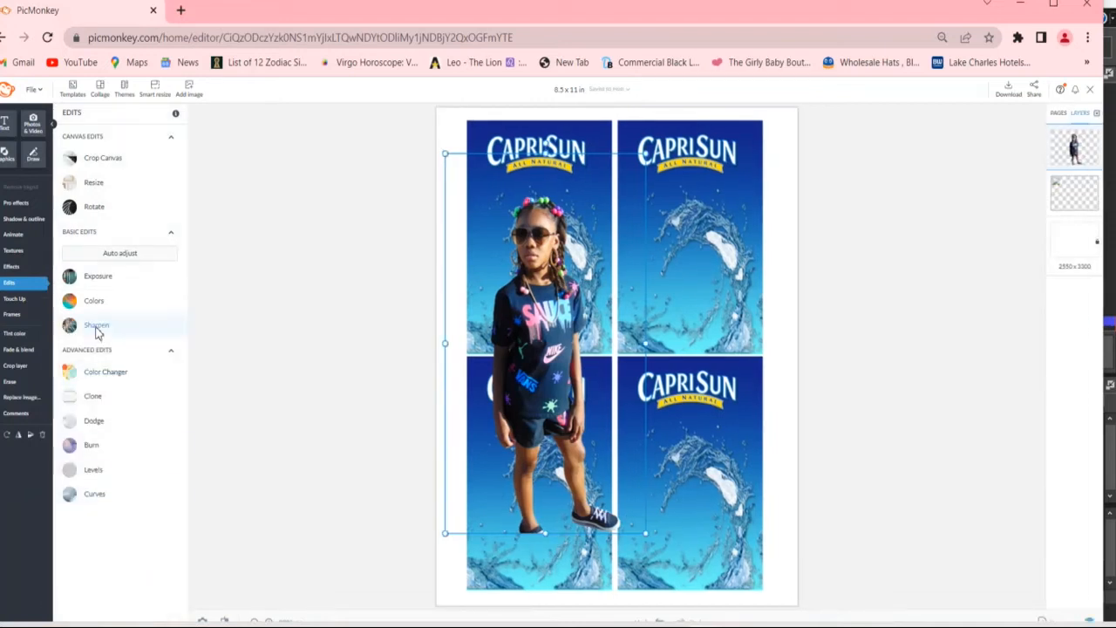
# - Sharpen the girl cutout by raising Clarity slightly, and apply the change
pyautogui.click(96, 328)
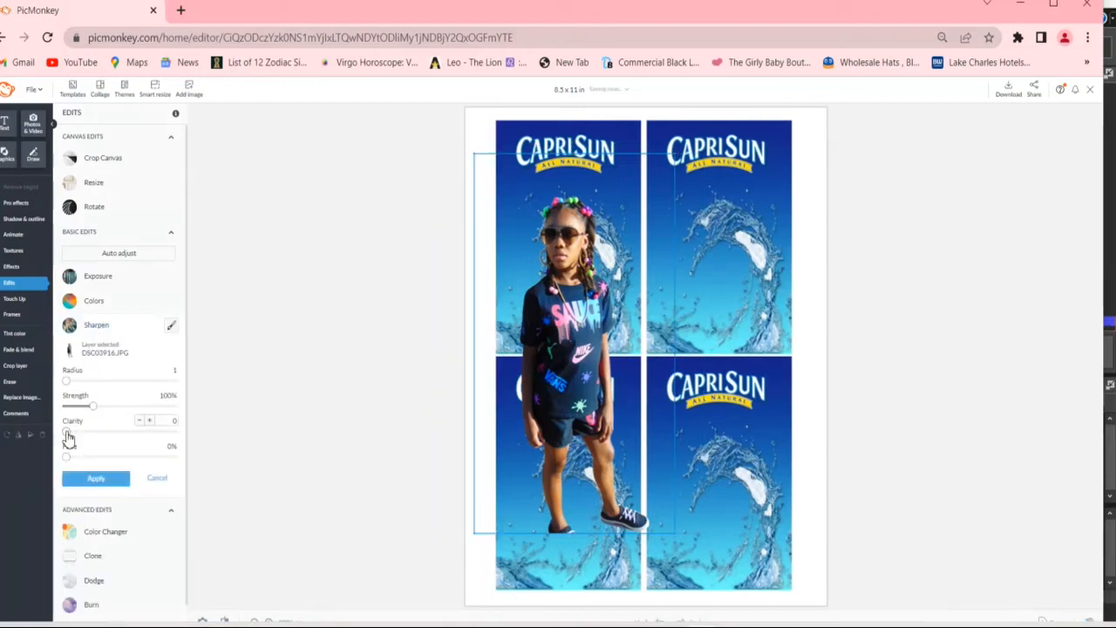
pyautogui.moveTo(68, 439); pyautogui.dragTo(75, 446)
pyautogui.click(76, 478)
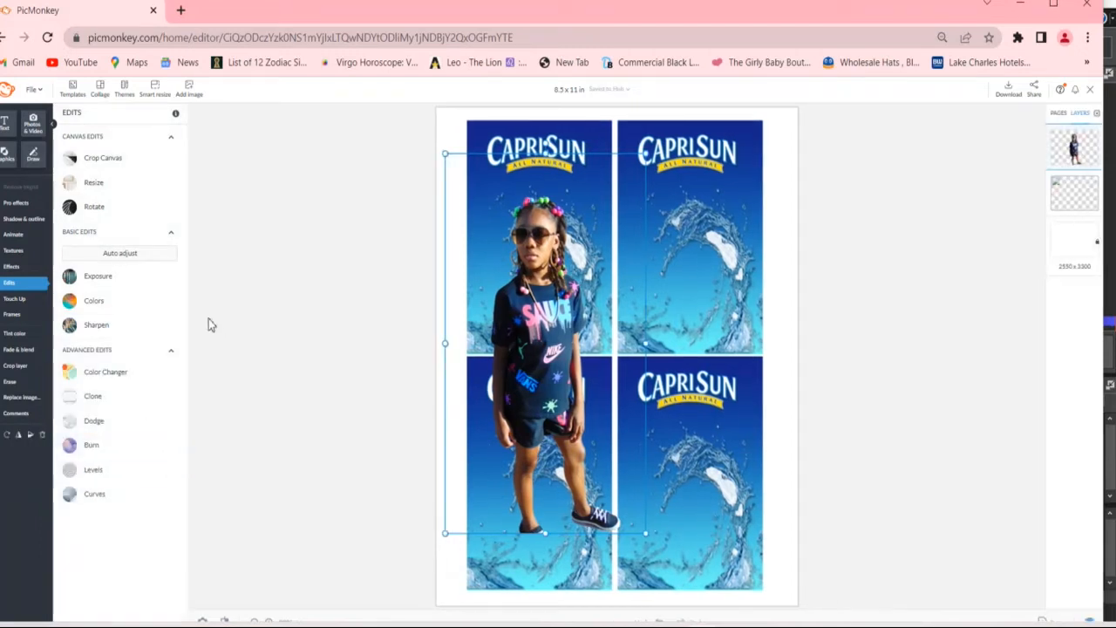
# - Add a drop shadow with the default settings to the girl cutout
pyautogui.click(23, 221)
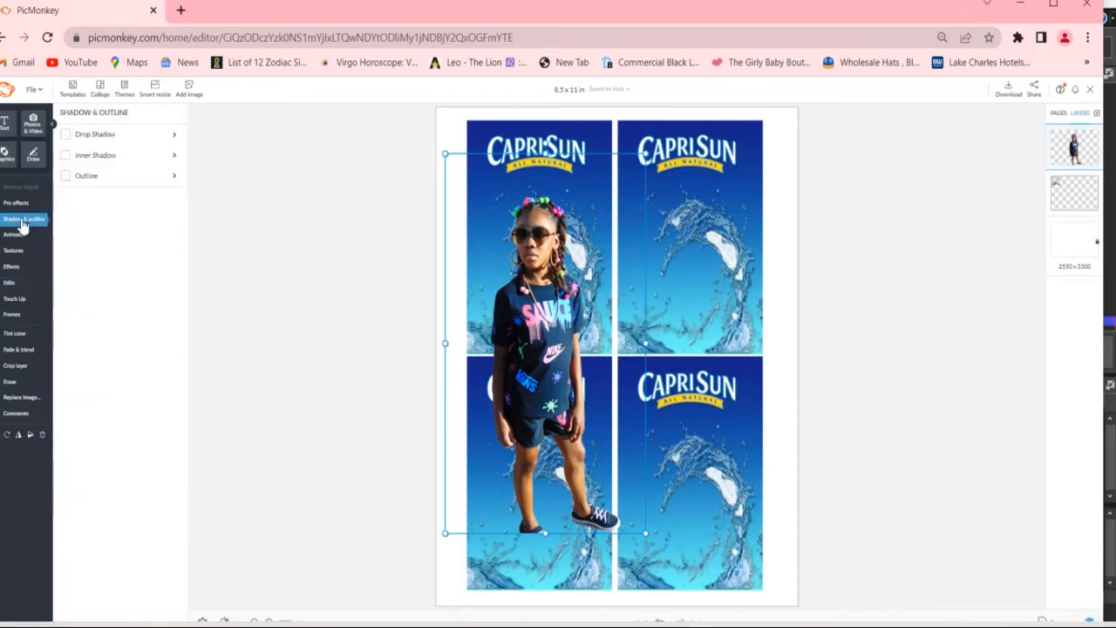
pyautogui.click(95, 136)
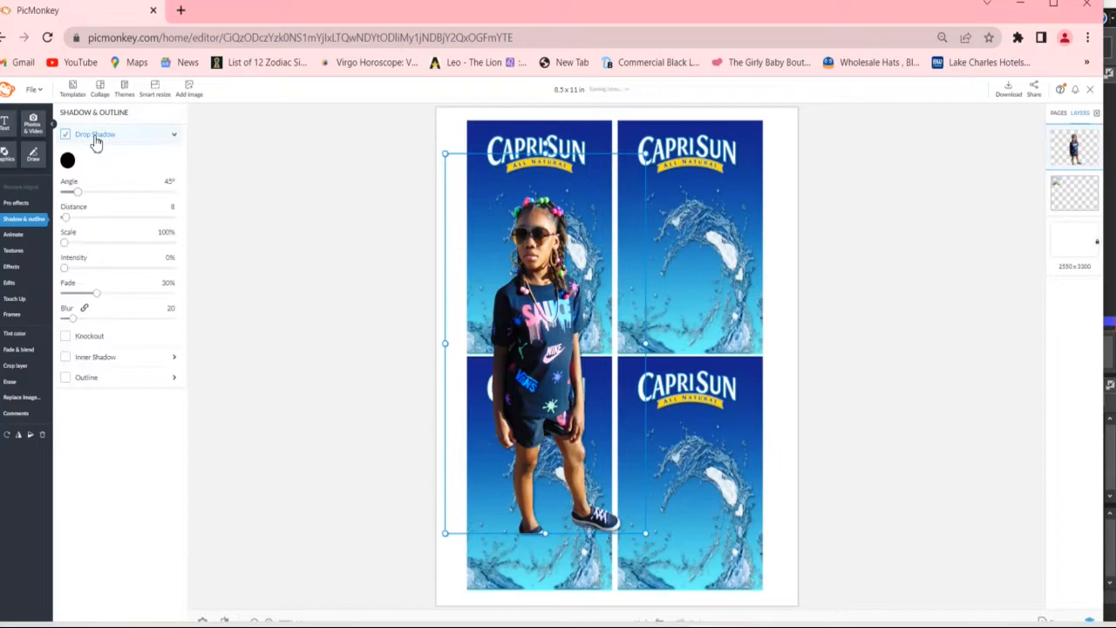
pyautogui.click(174, 136)
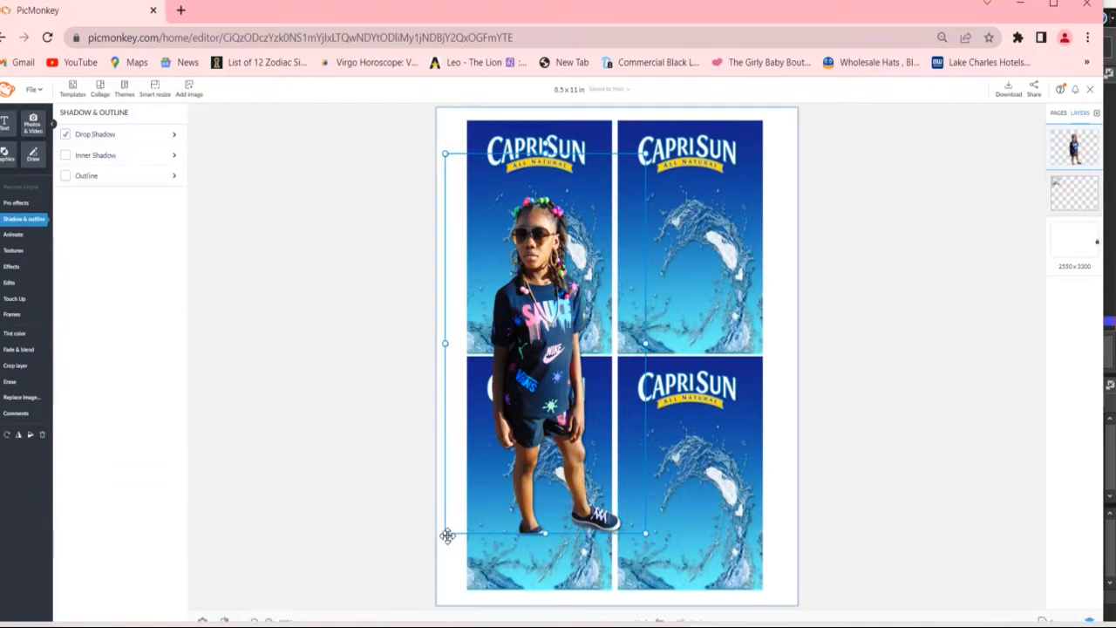
# - Shrink the girl cutout to about one label's width and position it beneath the logo on the upper-left label
pyautogui.click(495, 484)
pyautogui.moveTo(497, 483); pyautogui.dragTo(540, 421)
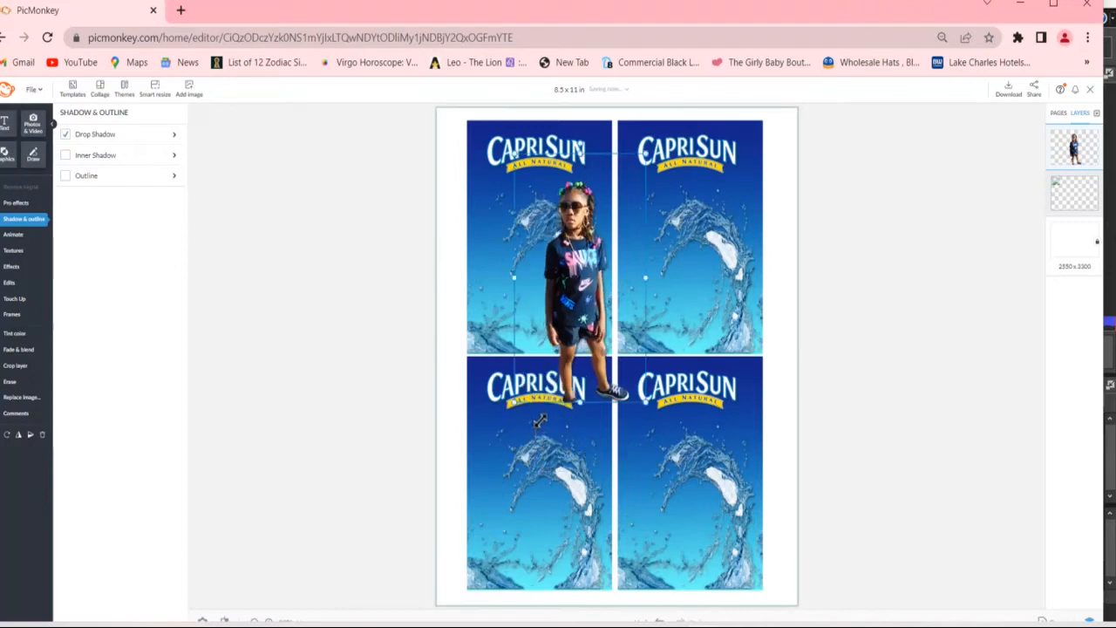
pyautogui.moveTo(565, 323); pyautogui.dragTo(537, 316)
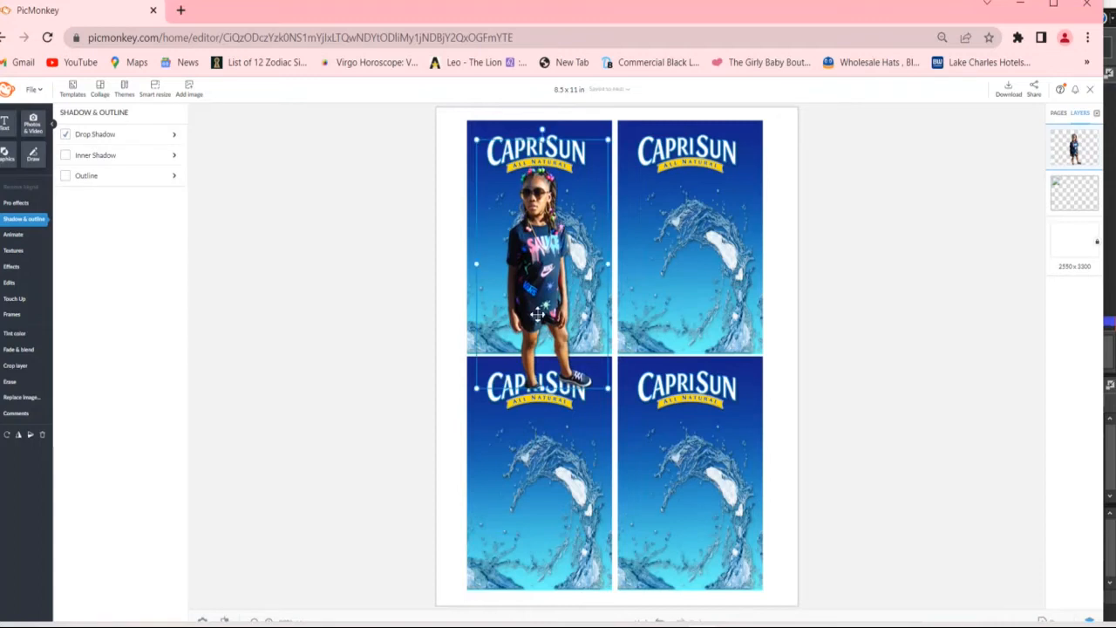
# - Crop the lower legs off the girl cutout at the upper-left label's bottom edge and apply the crop
pyautogui.click(29, 367)
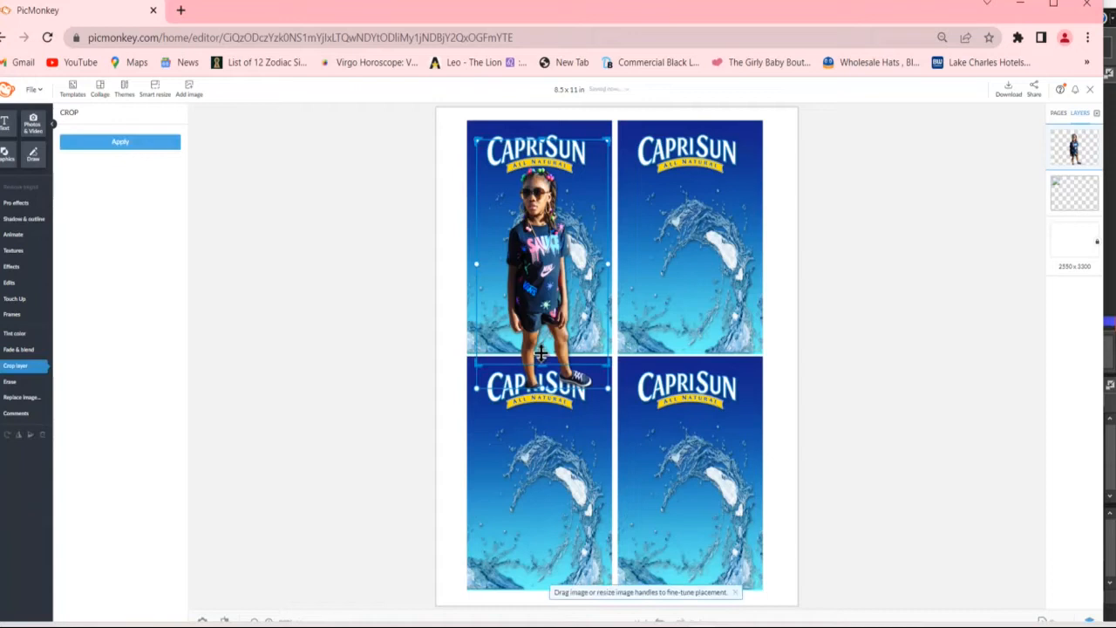
pyautogui.moveTo(541, 353); pyautogui.dragTo(542, 356)
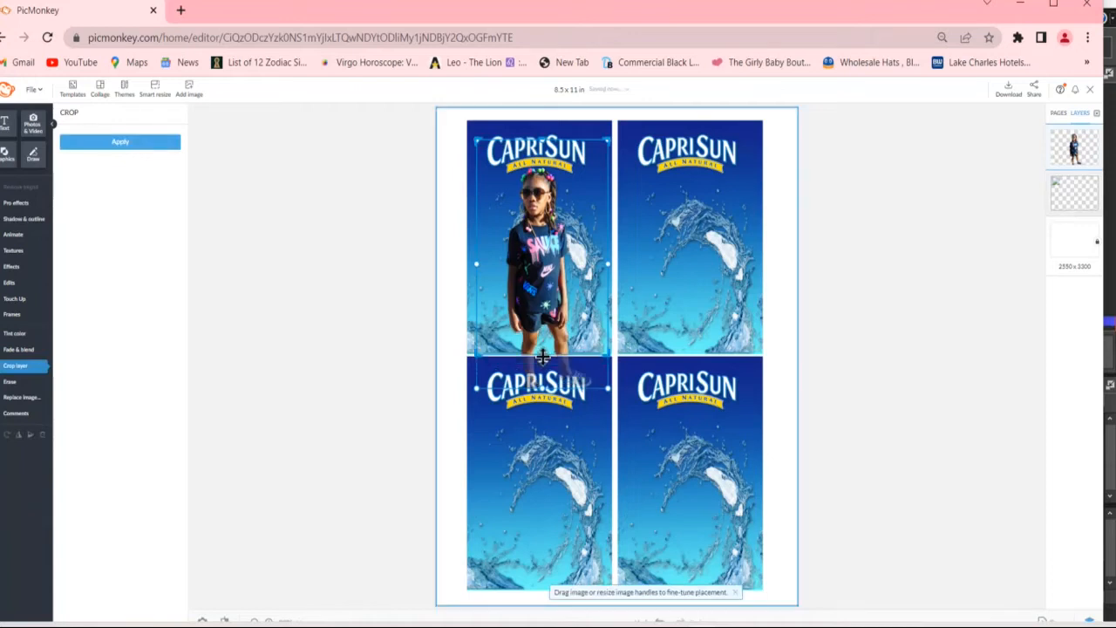
pyautogui.click(171, 146)
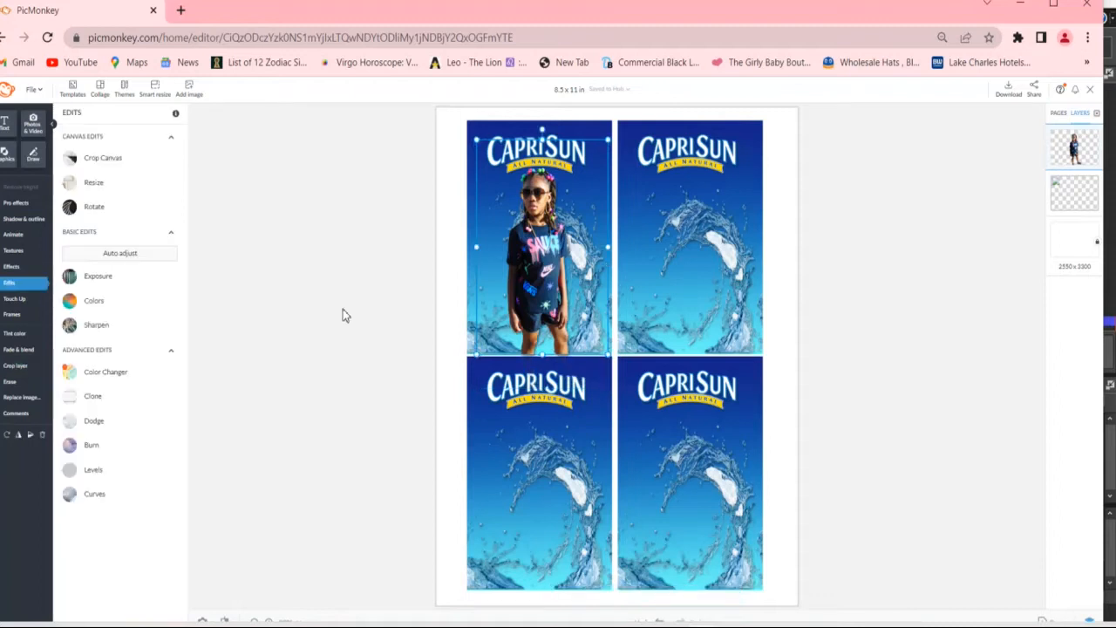
# - Copy and paste the cropped girl cutout, and place the duplicate at the matching spot on the upper-right label
pyautogui.rightClick(529, 285)
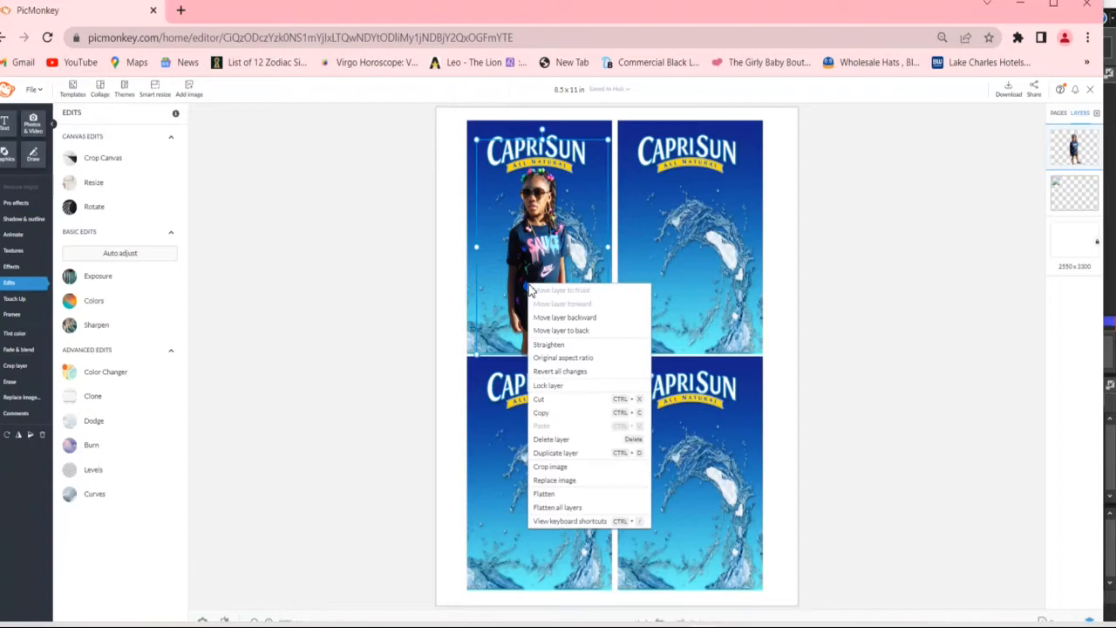
pyautogui.click(562, 415)
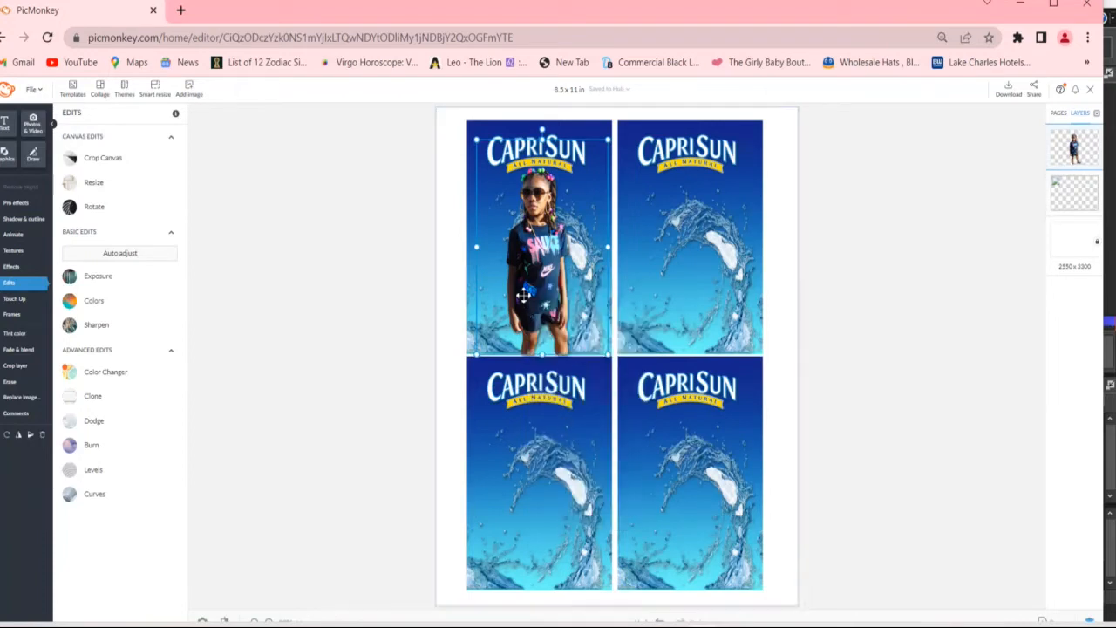
pyautogui.rightClick(523, 297)
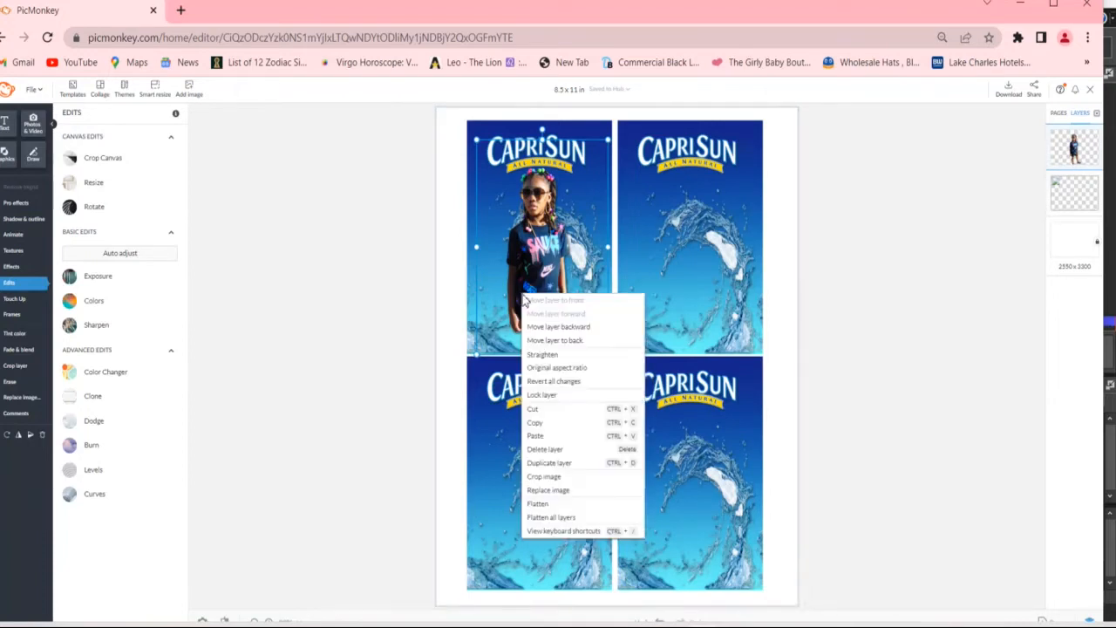
pyautogui.click(554, 437)
pyautogui.moveTo(546, 262); pyautogui.dragTo(697, 257)
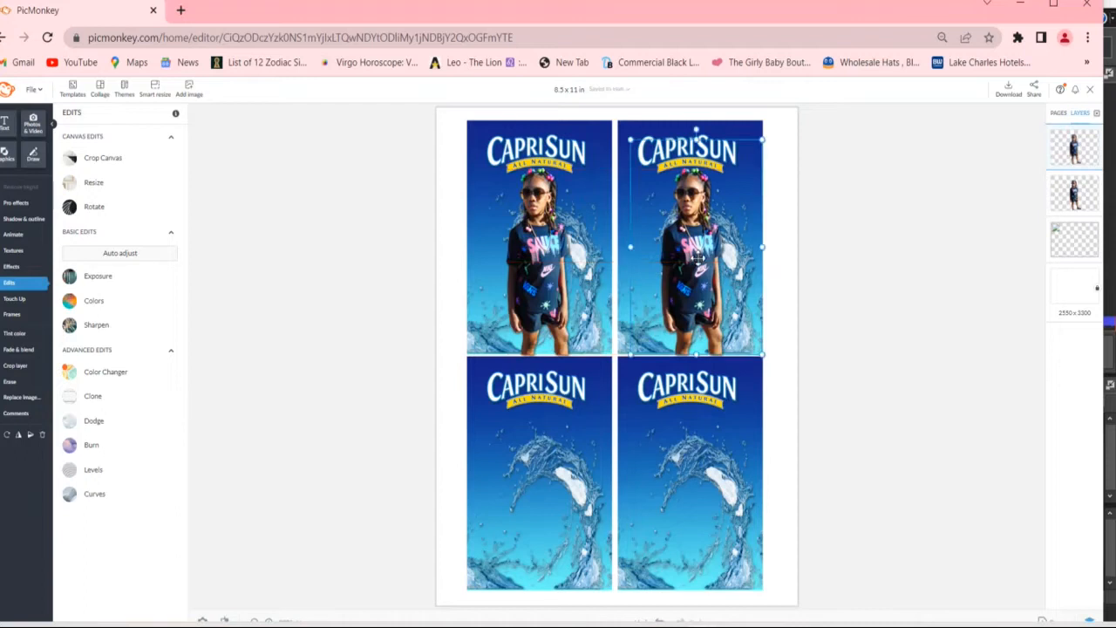
# - Copy and paste the upper-right girl cutout, and place the new duplicate on the lower-right label
pyautogui.rightClick(697, 258)
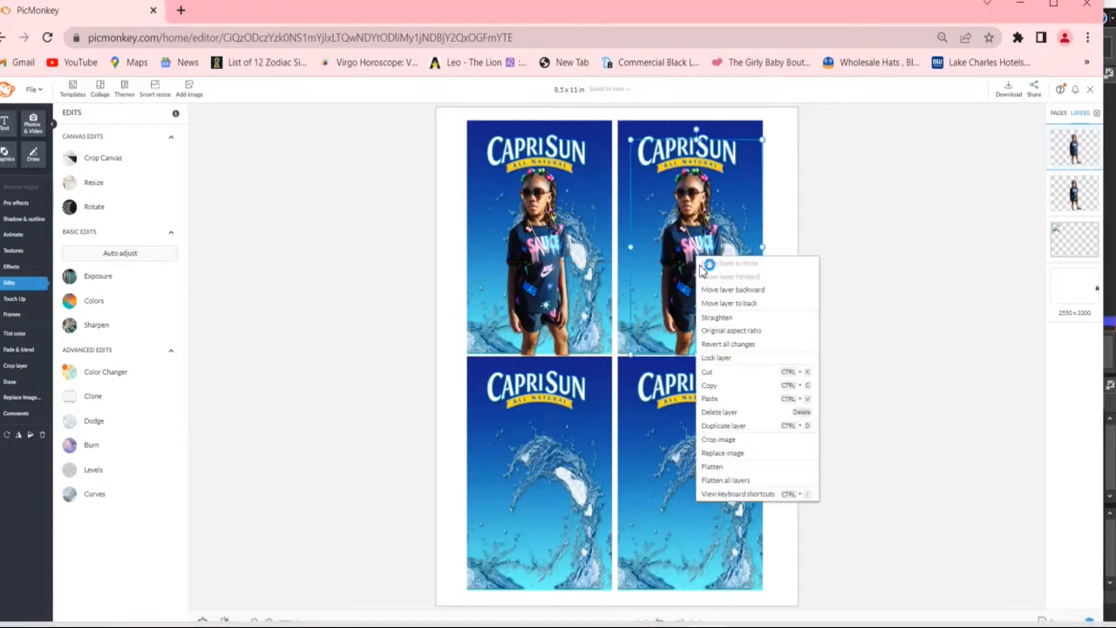
pyautogui.click(730, 381)
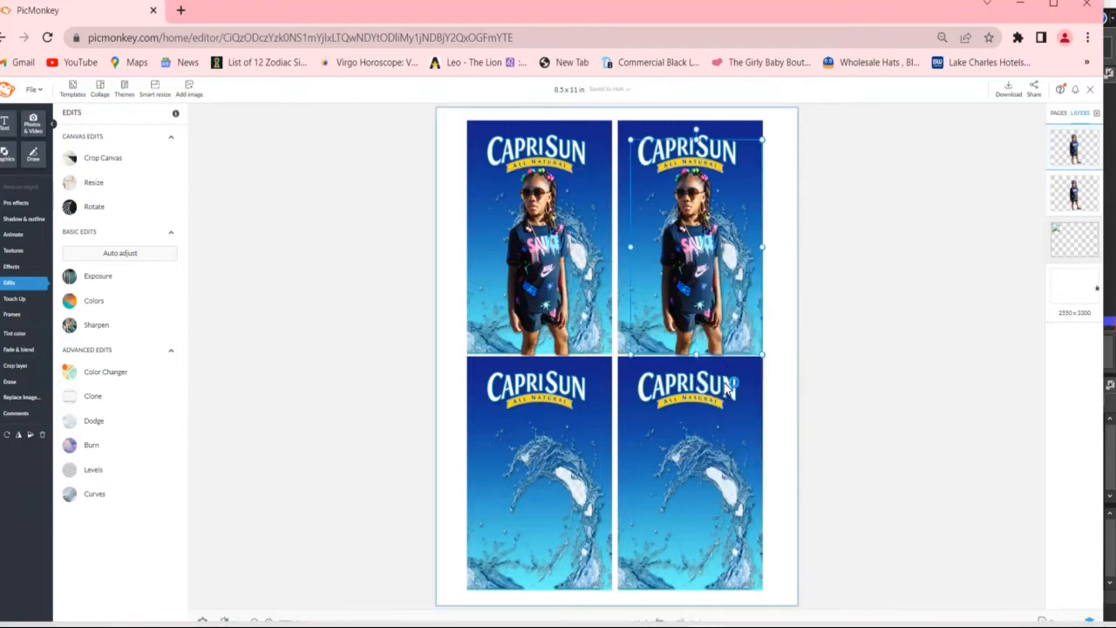
pyautogui.rightClick(704, 323)
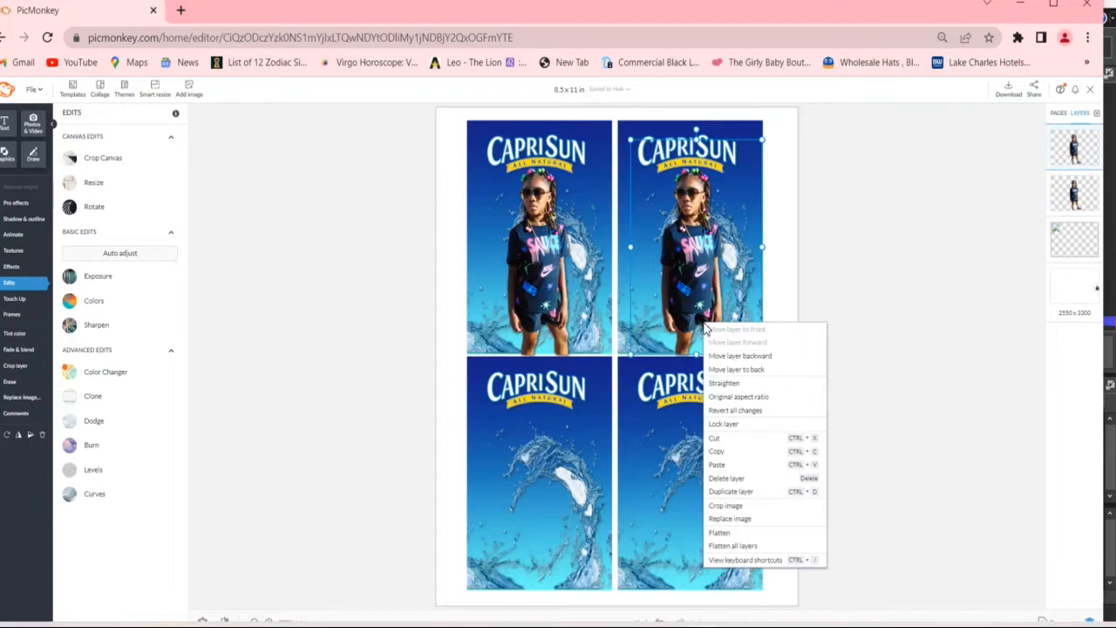
pyautogui.click(720, 467)
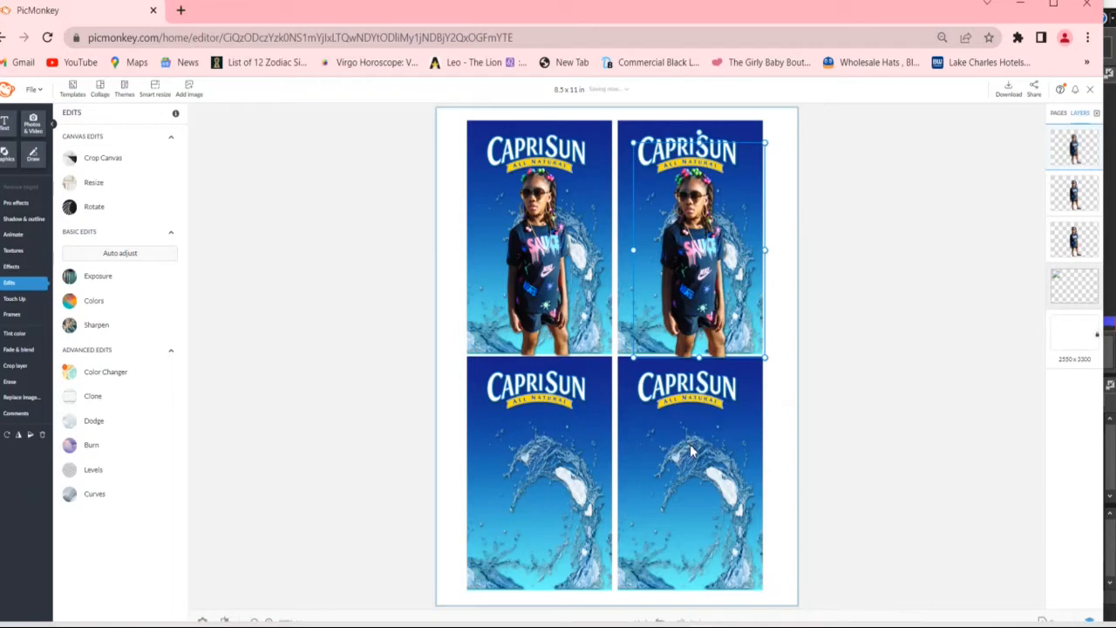
pyautogui.rightClick(688, 490)
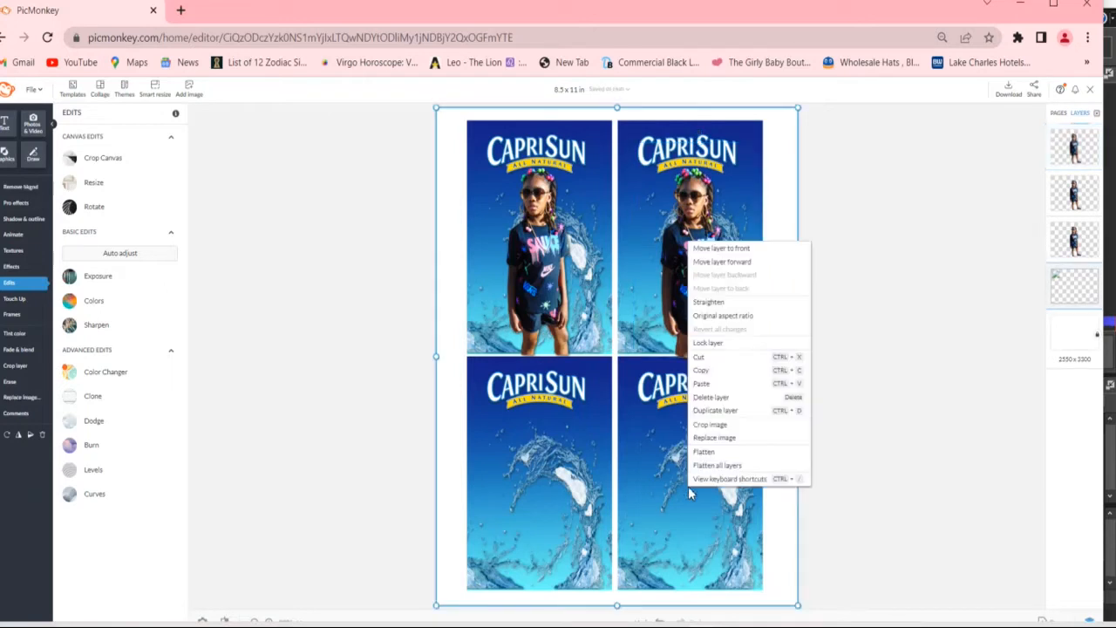
pyautogui.click(667, 253)
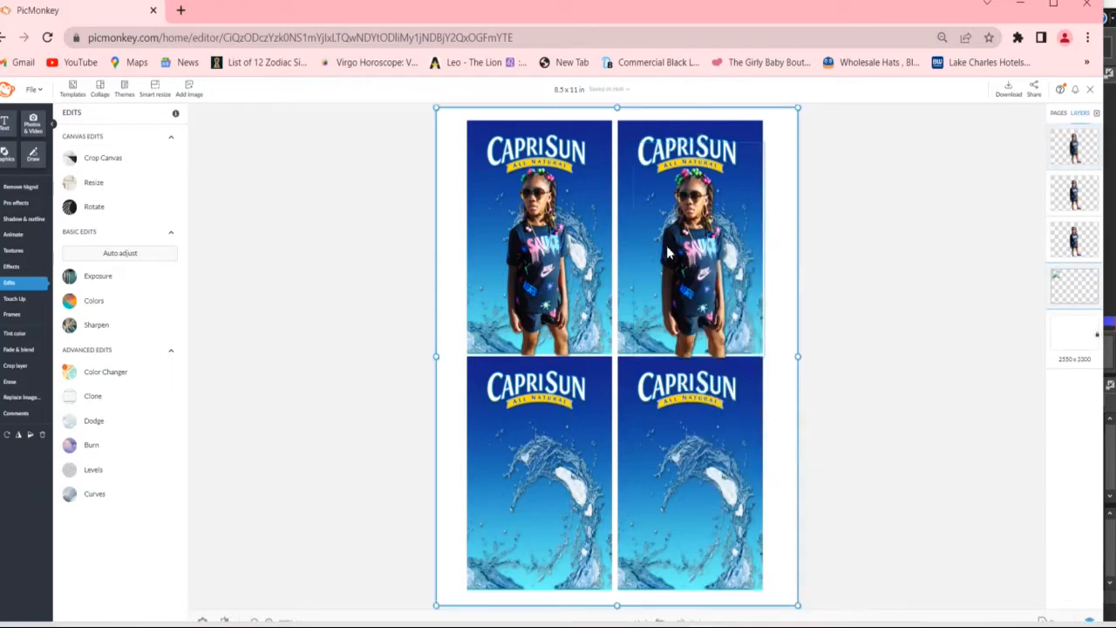
pyautogui.click(668, 250)
pyautogui.moveTo(668, 249); pyautogui.dragTo(663, 480)
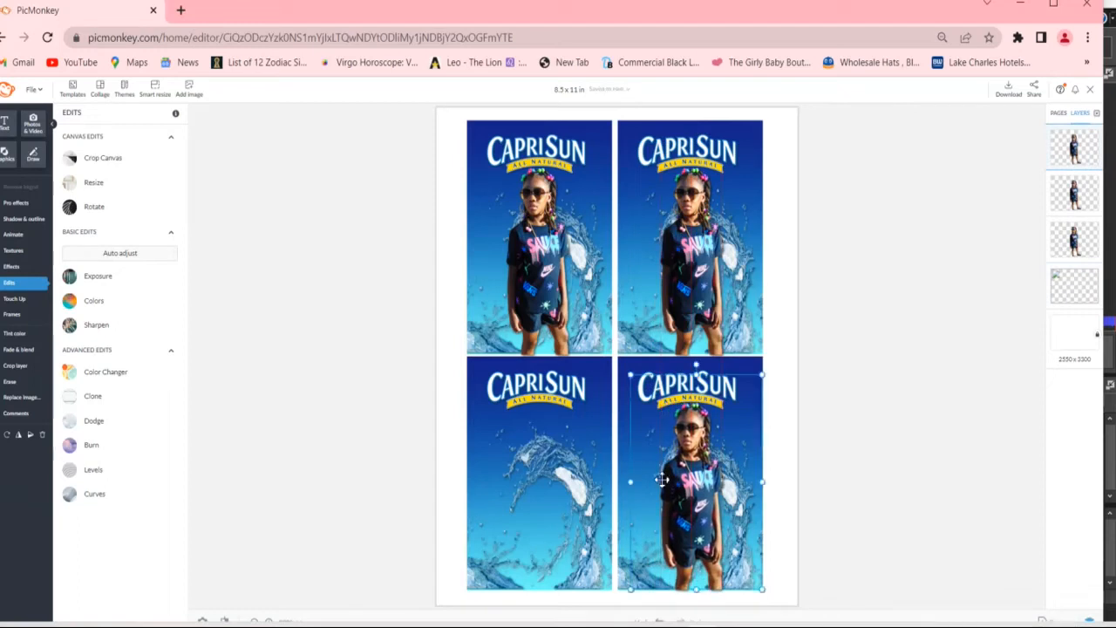
# - Copy and paste the lower-right girl cutout, place the duplicate on the lower-left label, and deselect it
pyautogui.rightClick(663, 481)
pyautogui.click(706, 364)
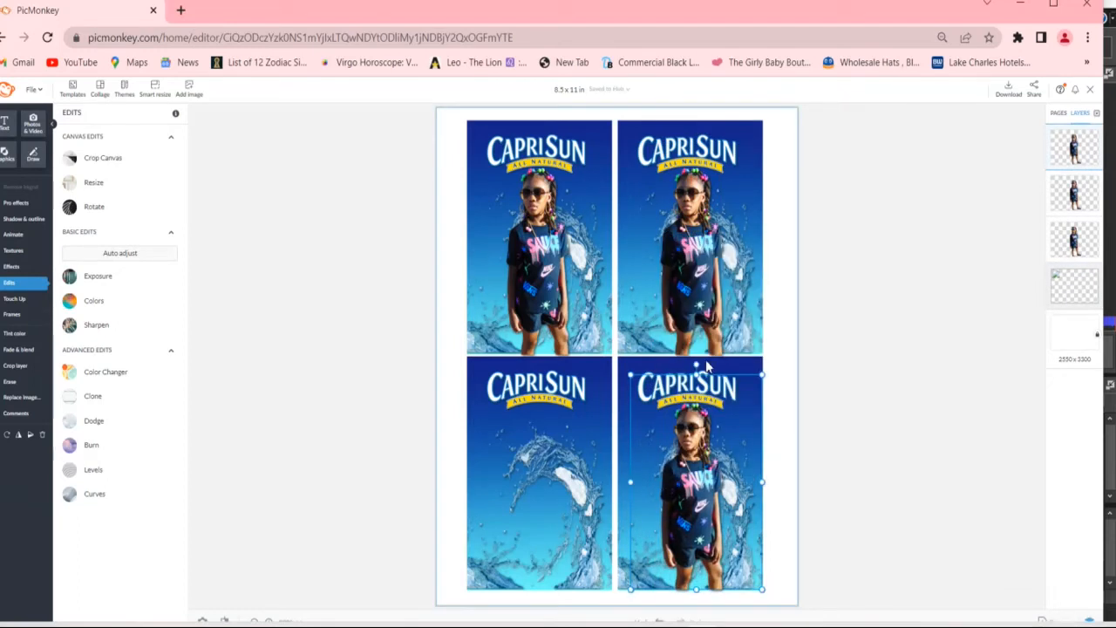
pyautogui.rightClick(700, 406)
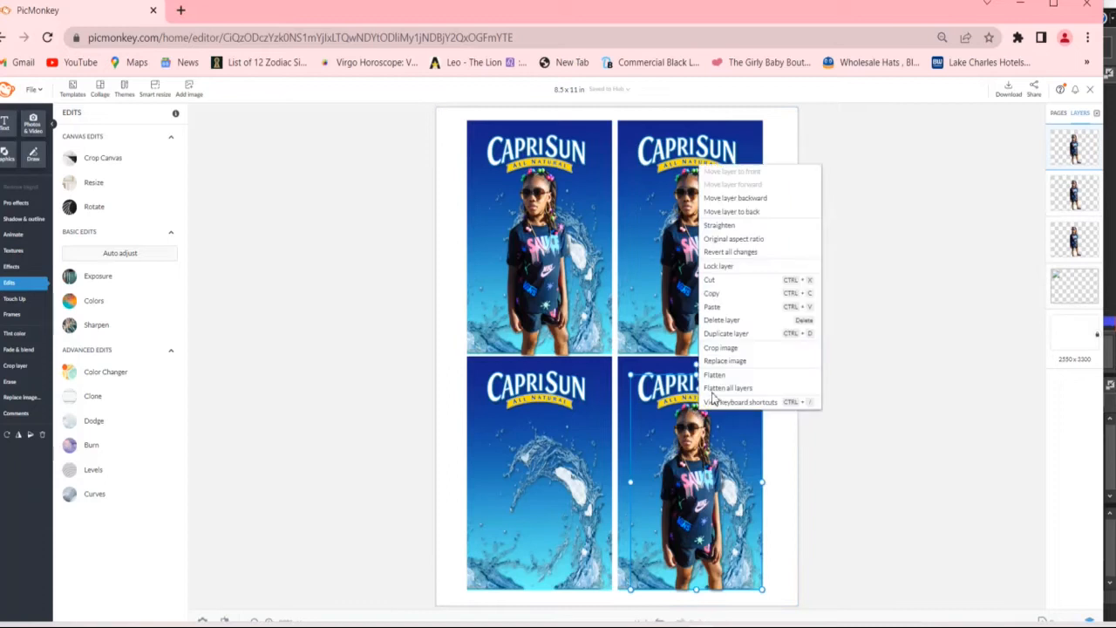
pyautogui.click(726, 307)
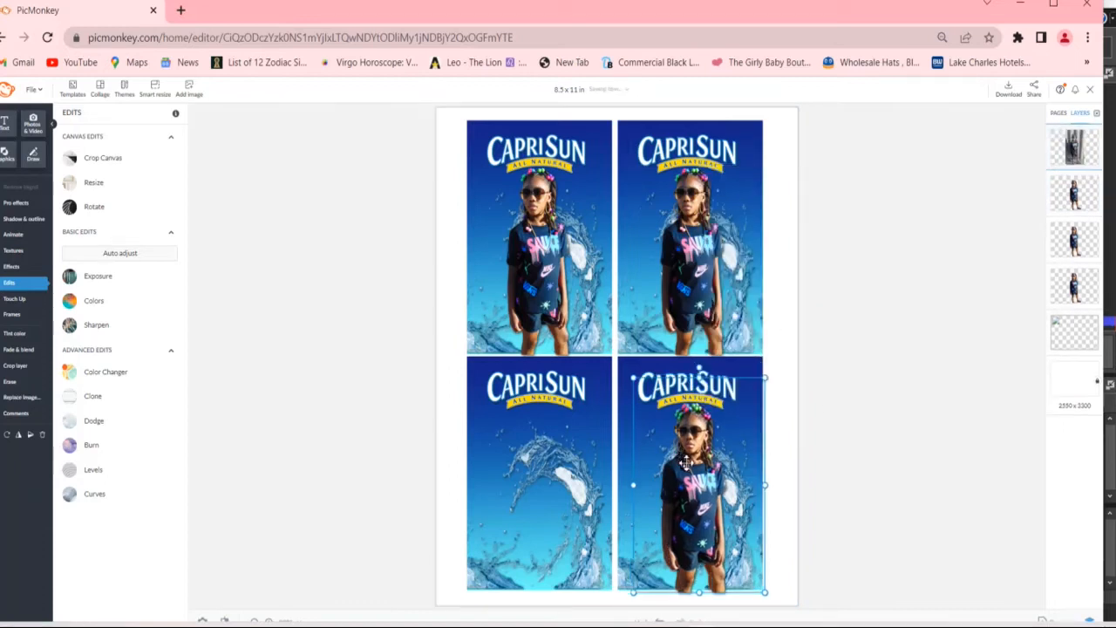
pyautogui.moveTo(689, 464); pyautogui.dragTo(538, 457)
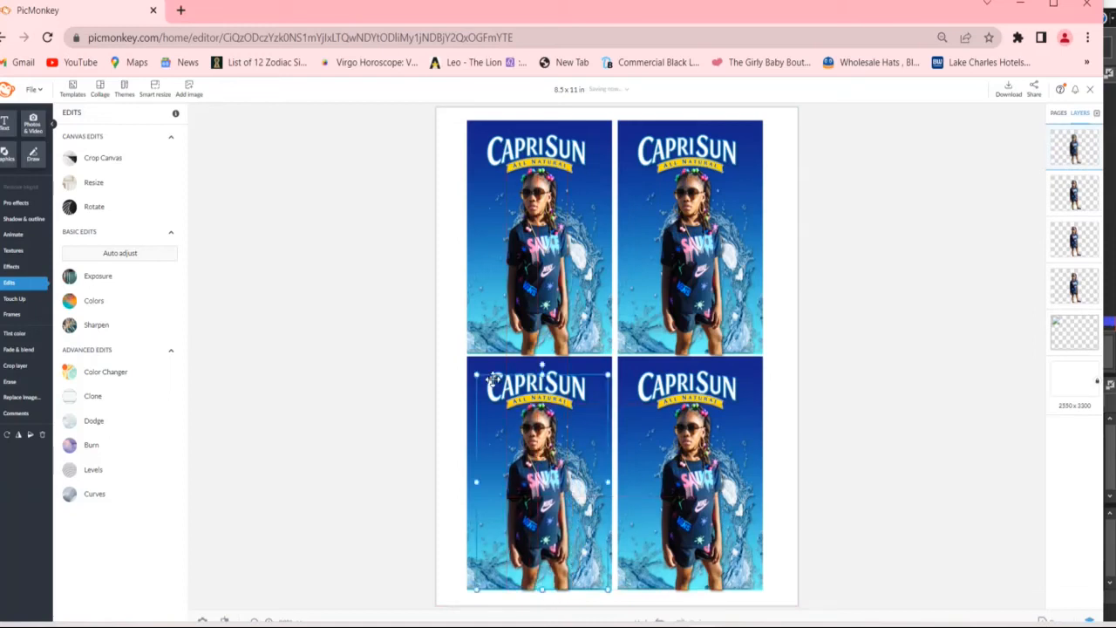
pyautogui.click(890, 425)
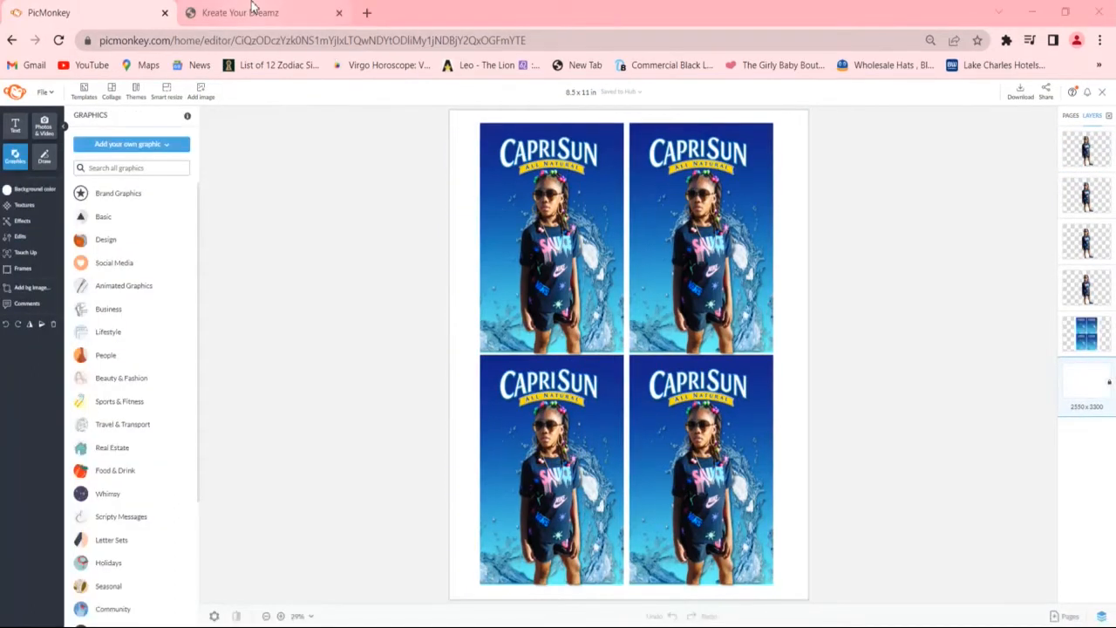
# - Switch to the Kreate Your Dreamz website and view the pink and purple Capri Sun Stripe Image Template among the freebies
pyautogui.click(251, 8)
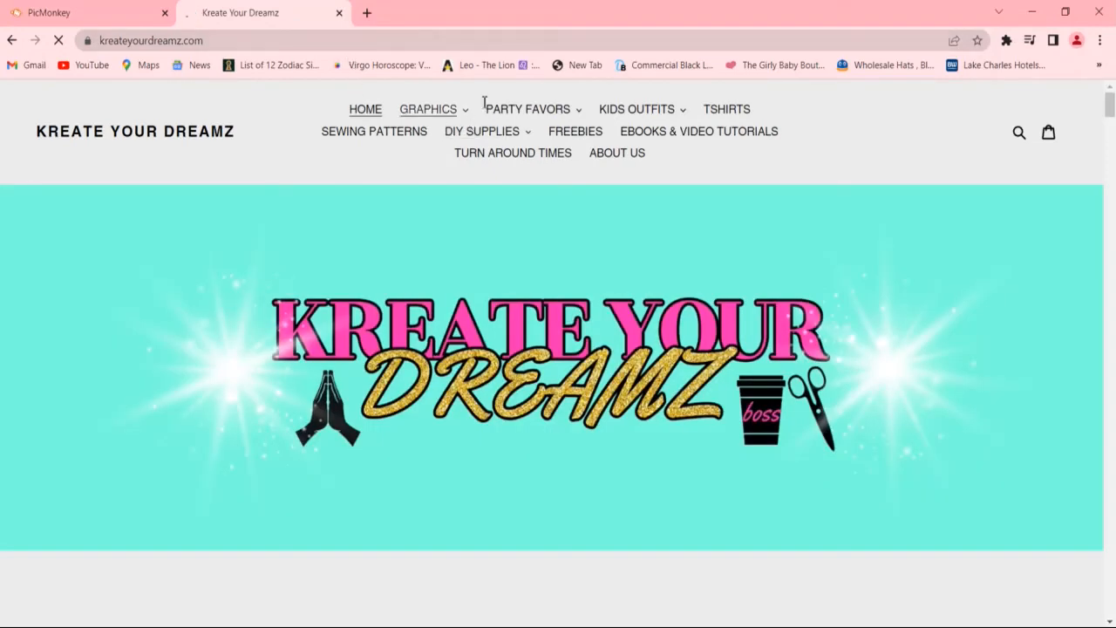
pyautogui.click(572, 133)
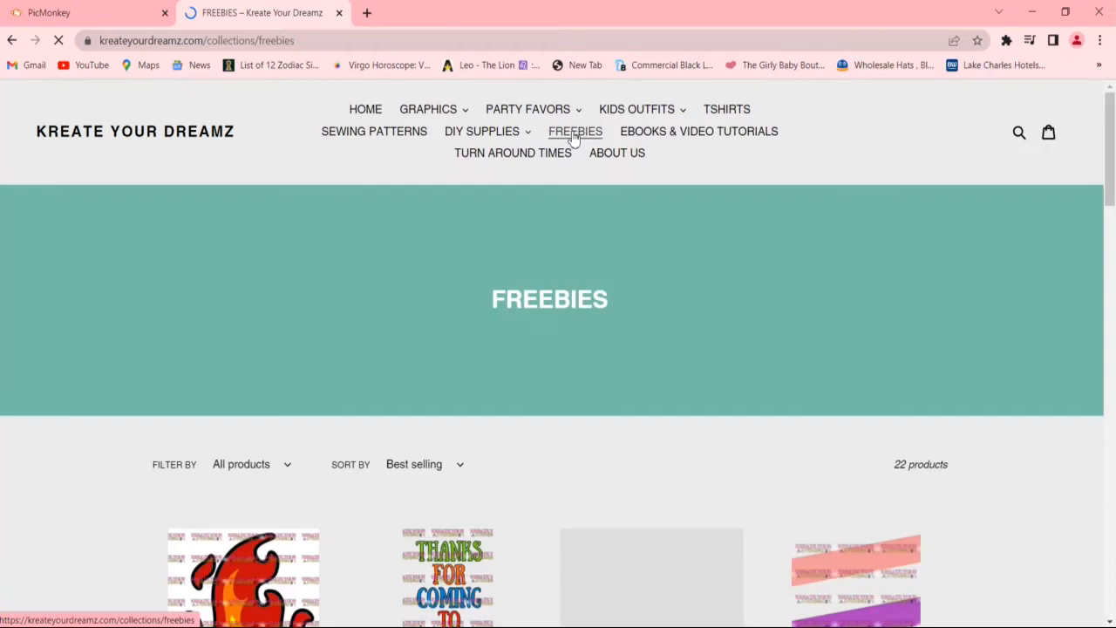
pyautogui.scroll(-3, 735, 249)
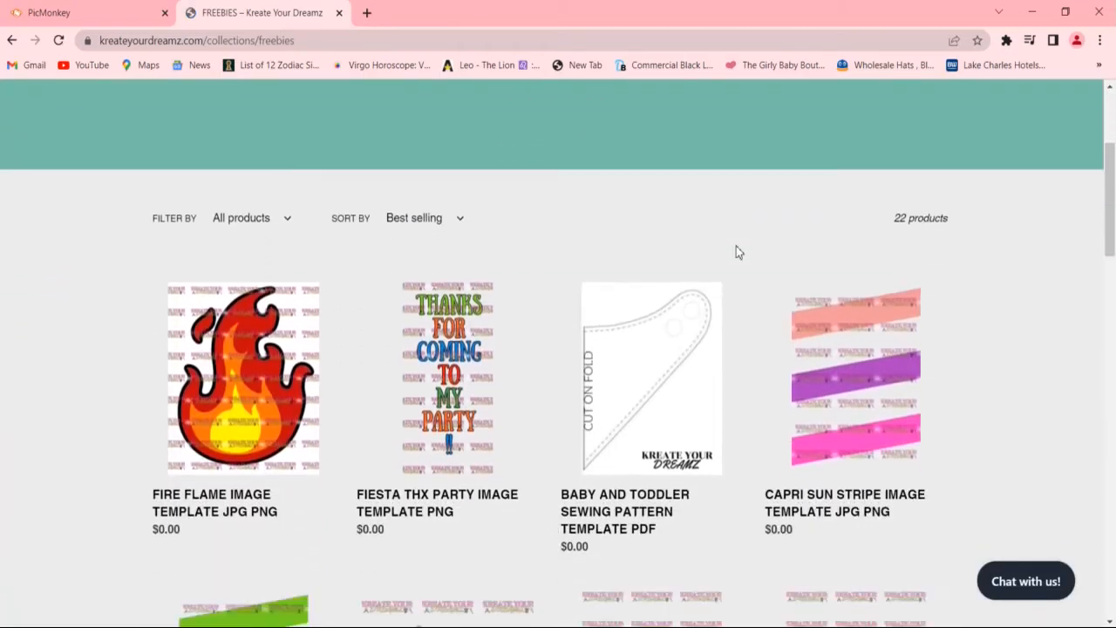
pyautogui.scroll(-2, 736, 252)
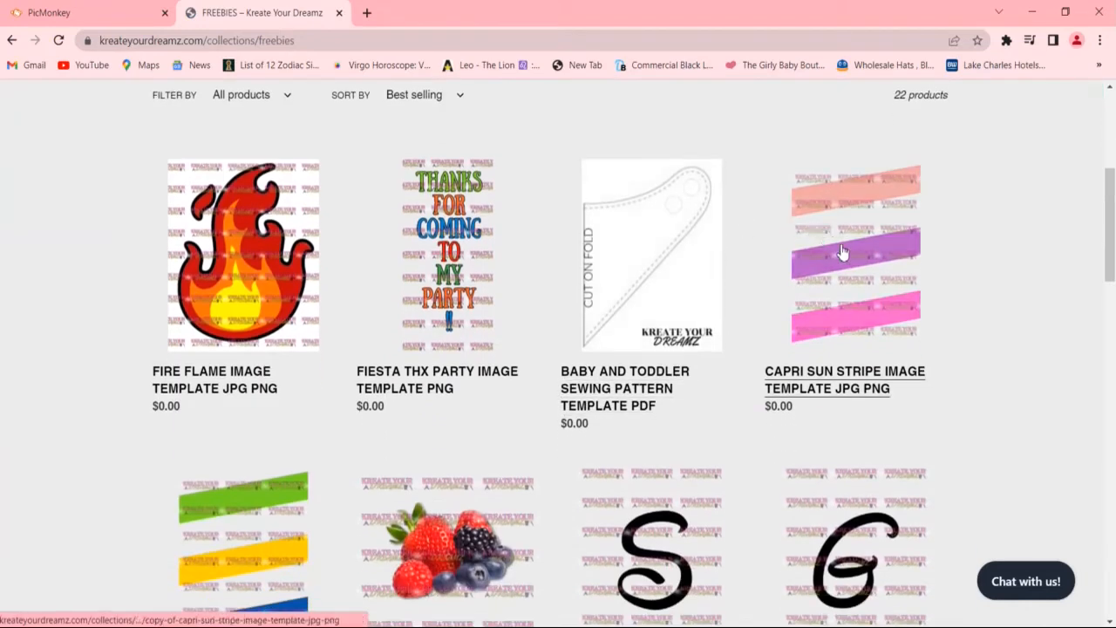
pyautogui.click(842, 252)
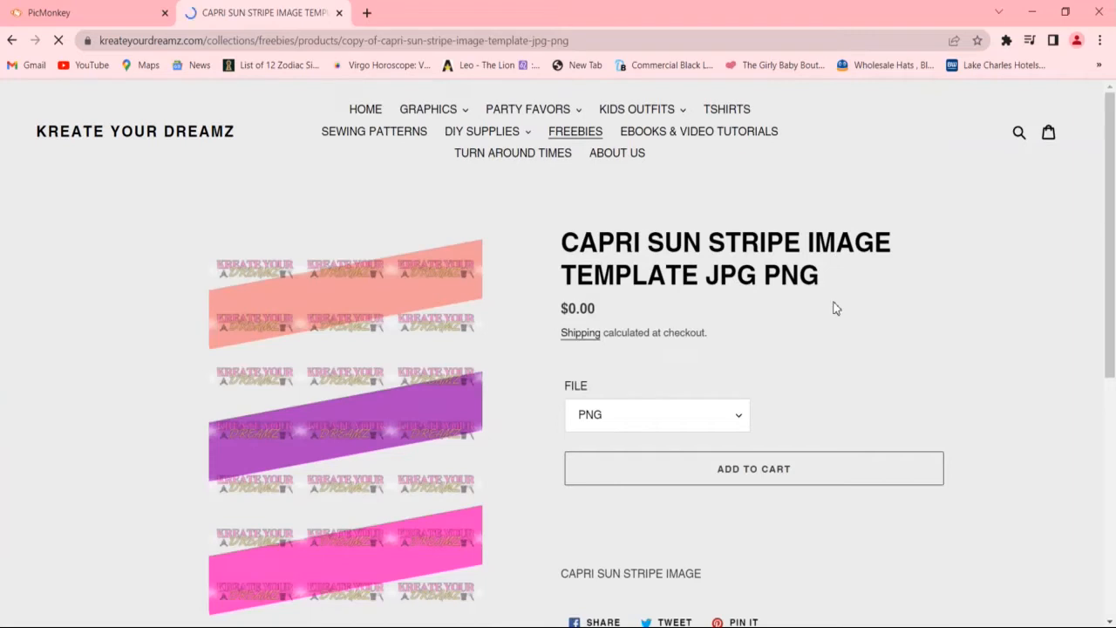
# - Go back to the freebies collection and view the Fruit Berries Image Template product page
pyautogui.click(13, 41)
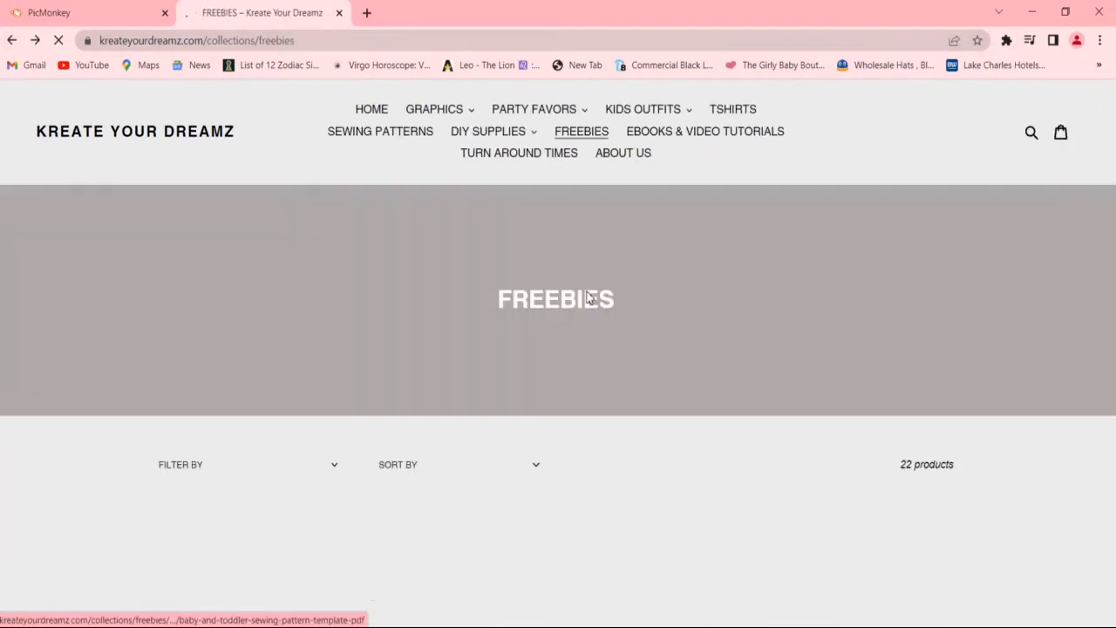
pyautogui.scroll(-2, 588, 299)
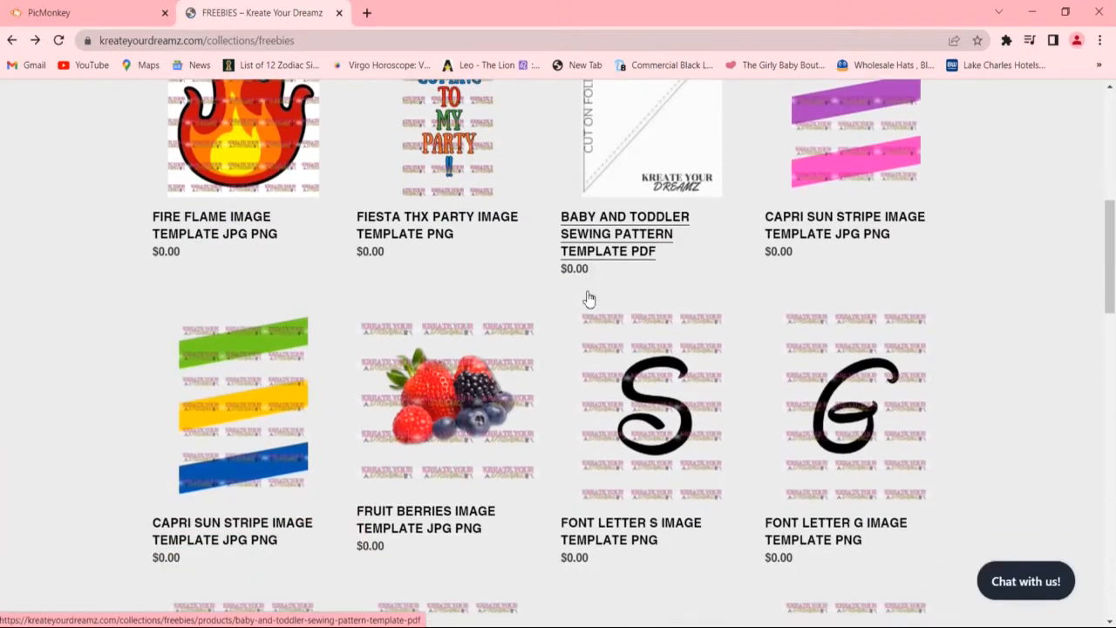
pyautogui.click(433, 423)
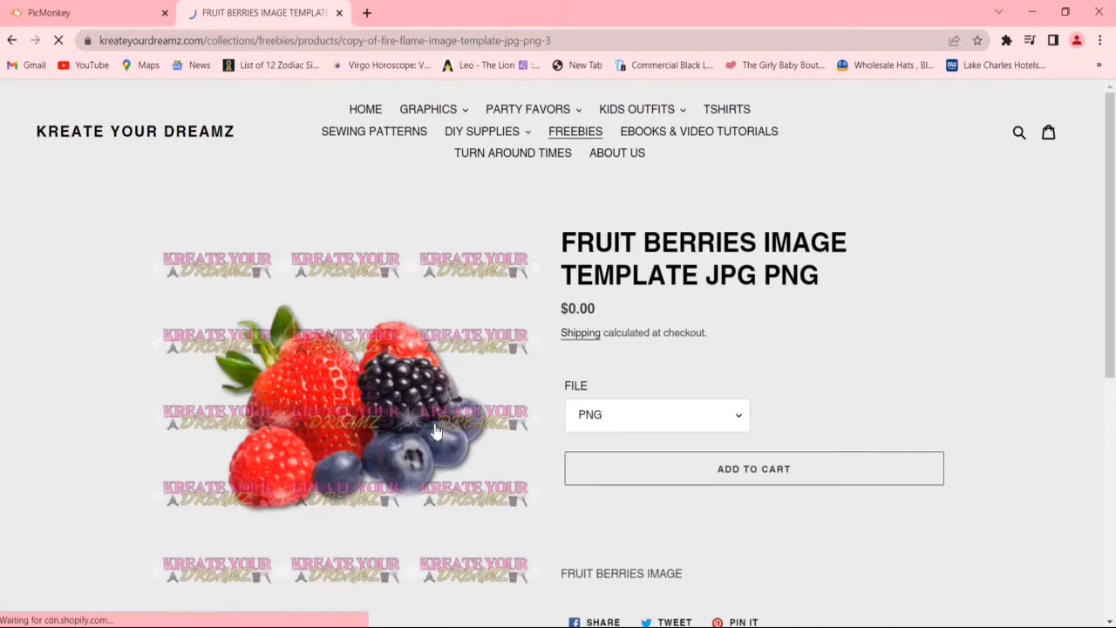
pyautogui.scroll(-1, 435, 432)
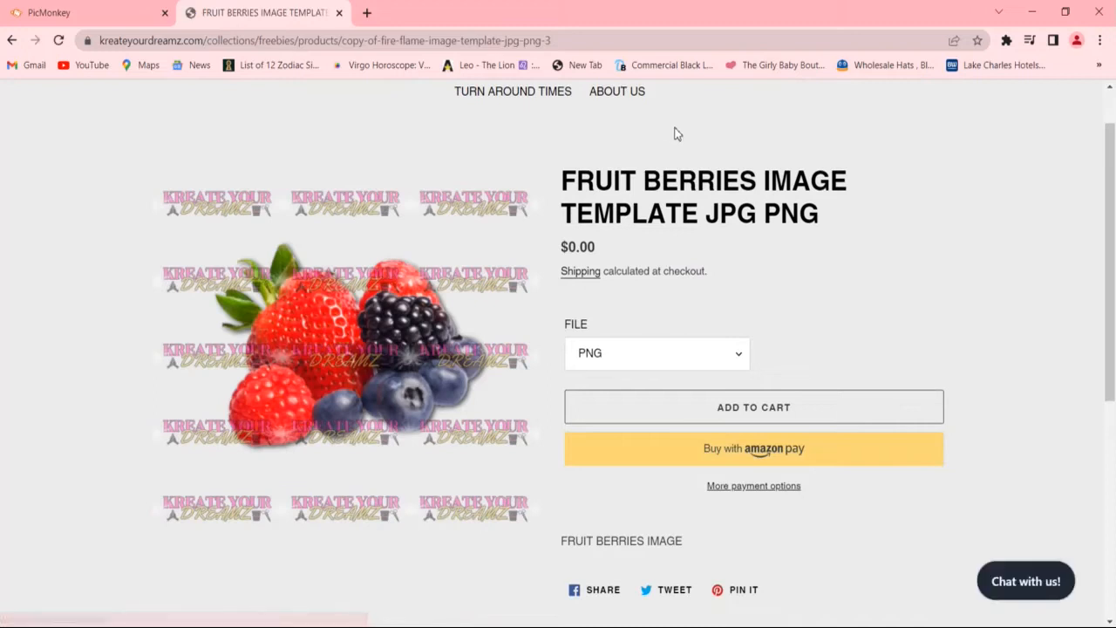
# - Switch back to PicMonkey and view the computer's FREEBIES folder as a source for adding an image
pyautogui.click(125, 8)
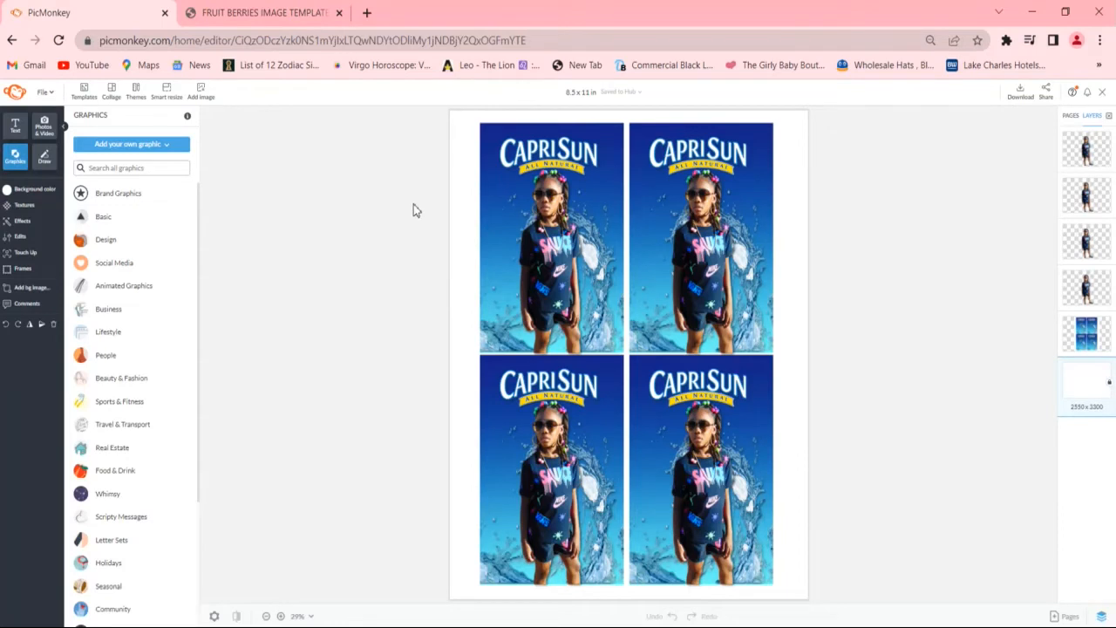
pyautogui.click(199, 97)
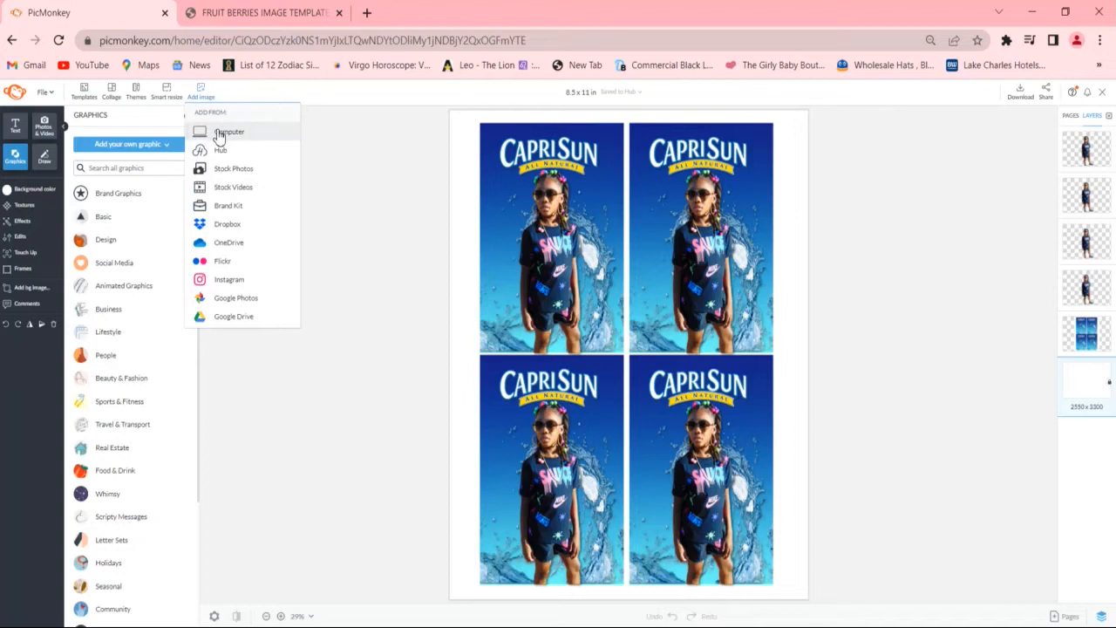
pyautogui.click(220, 135)
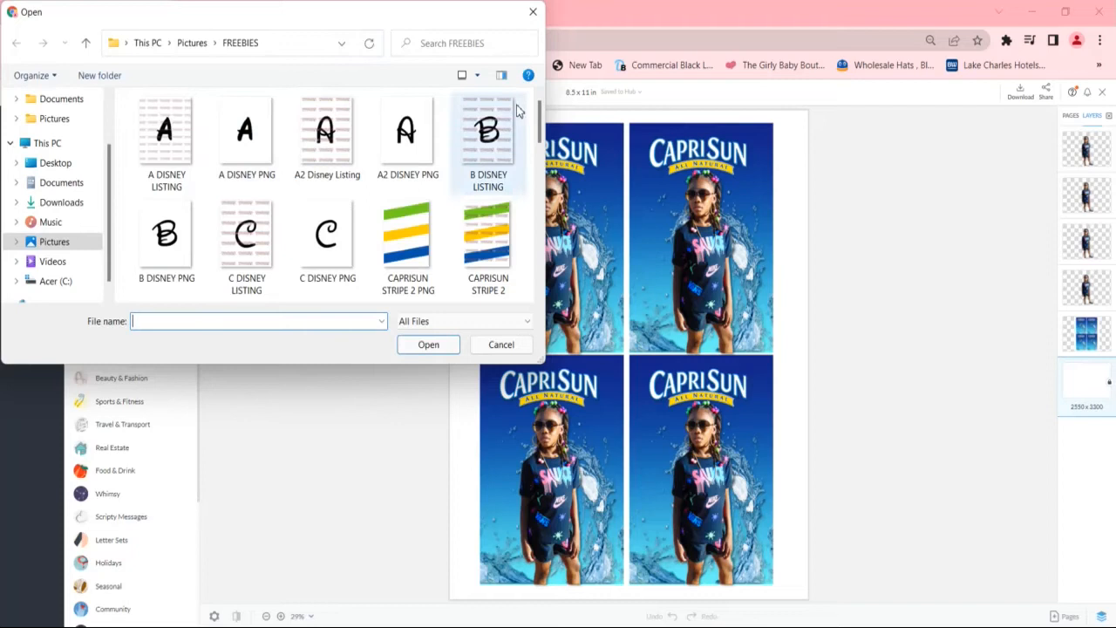
pyautogui.click(489, 349)
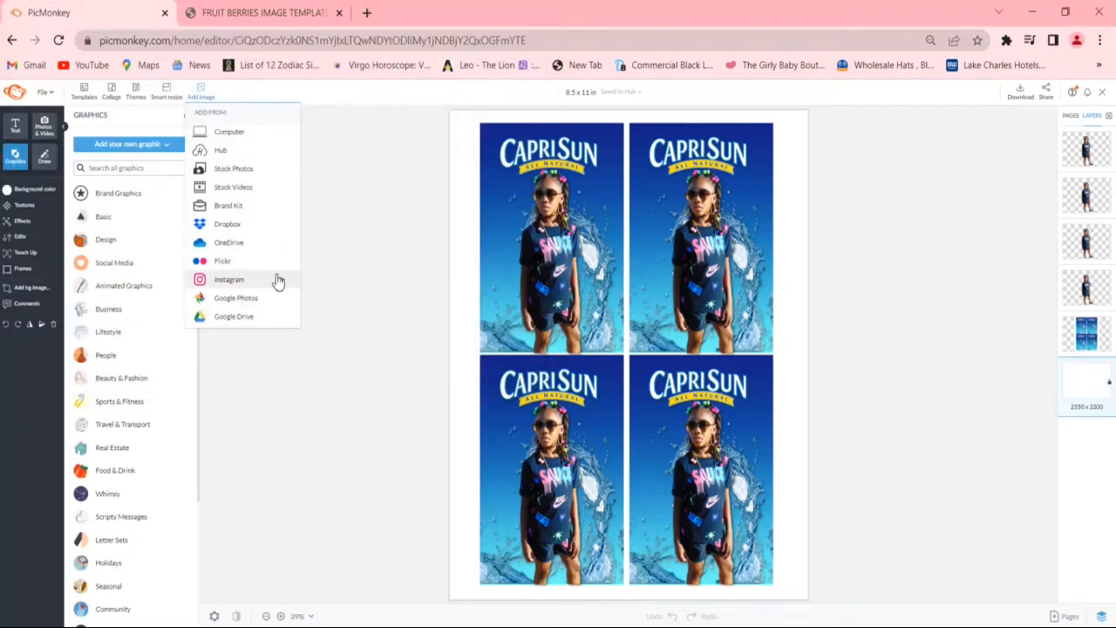
pyautogui.click(41, 128)
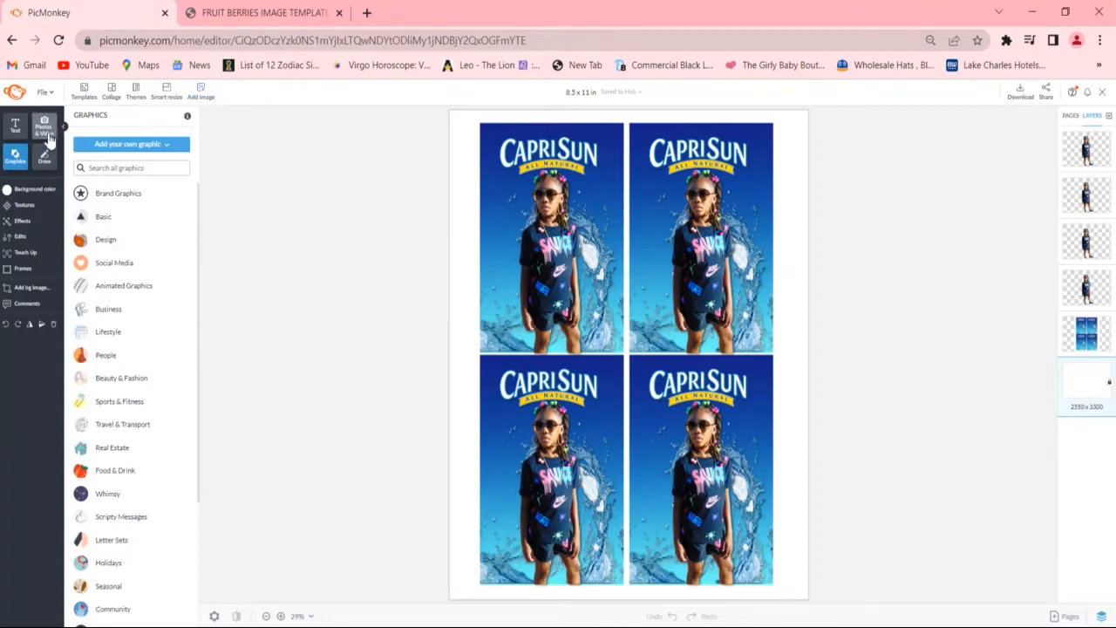
# - Add the uploaded three-stripe image to the page and crop it down to its salmon stripe
pyautogui.click(48, 137)
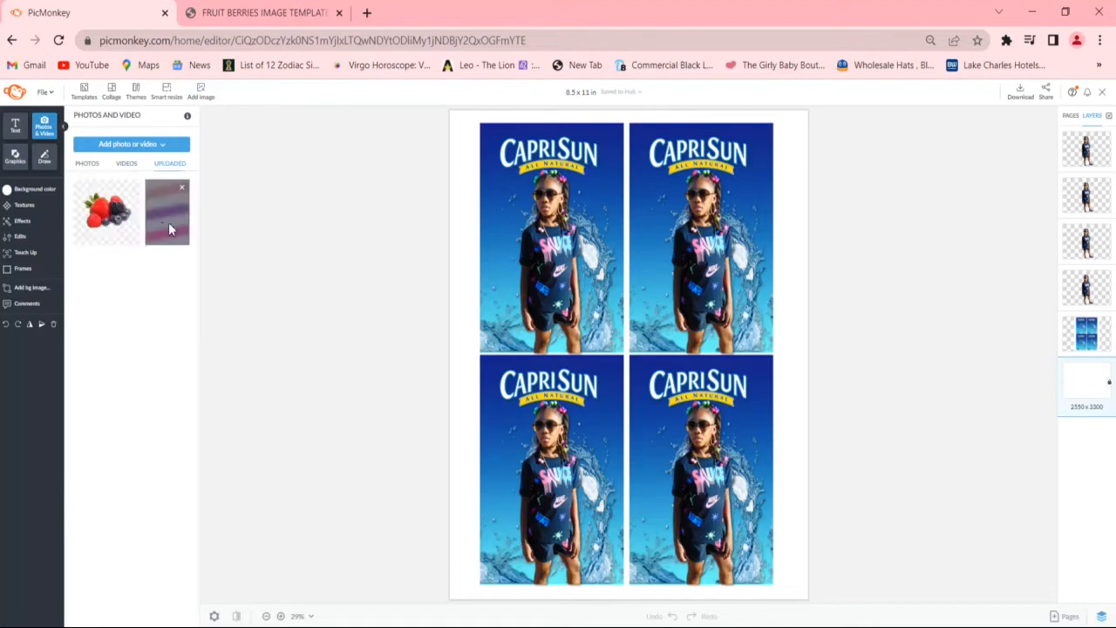
pyautogui.click(490, 403)
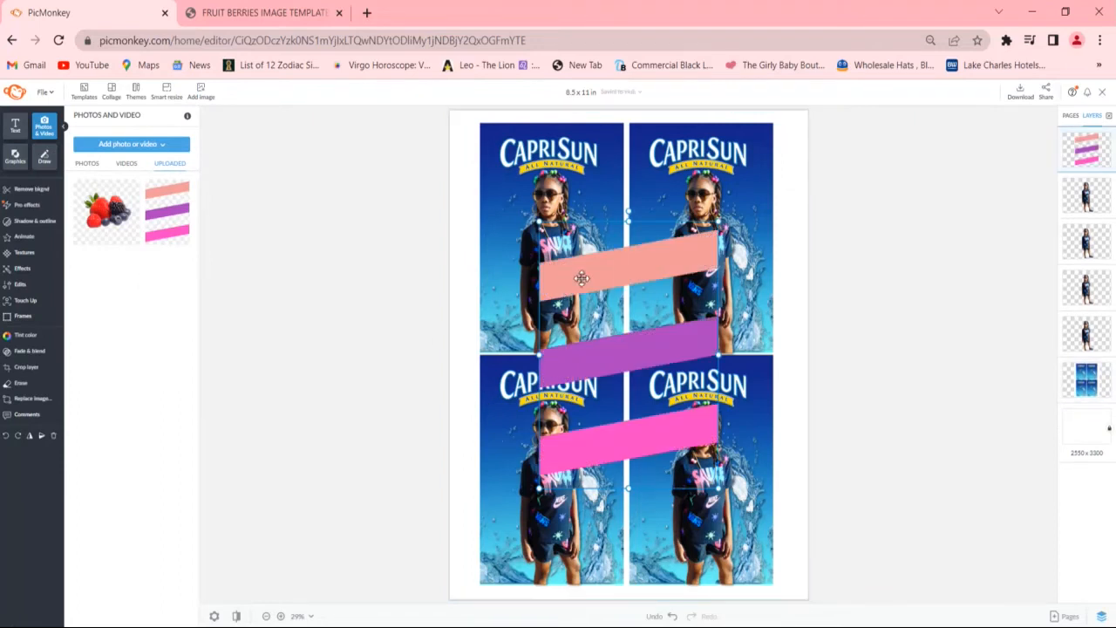
pyautogui.click(26, 368)
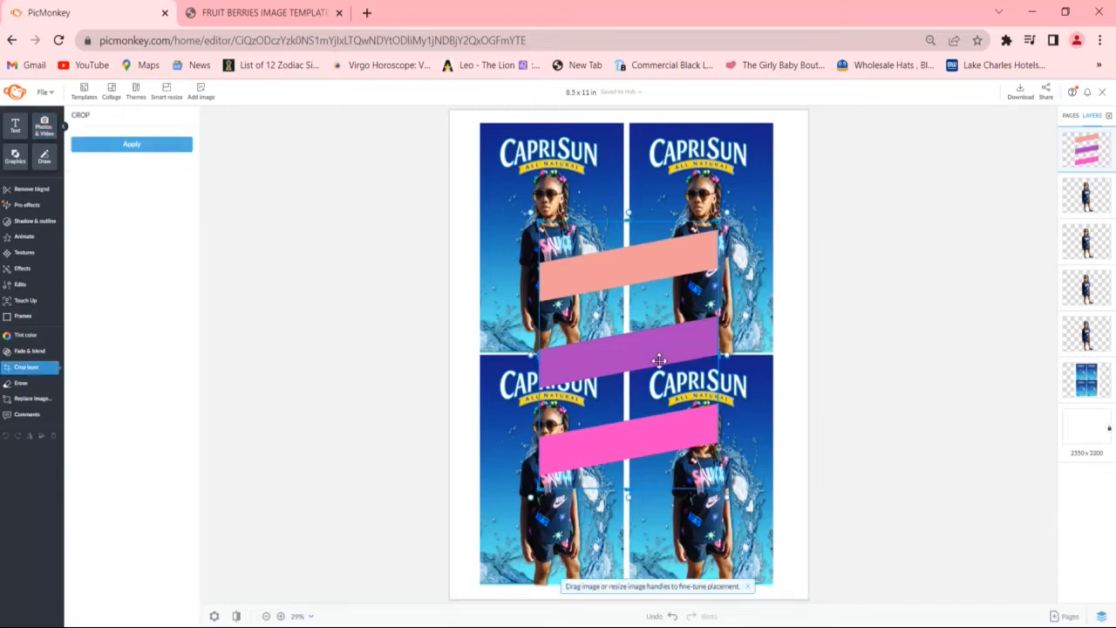
pyautogui.moveTo(633, 491); pyautogui.dragTo(667, 310)
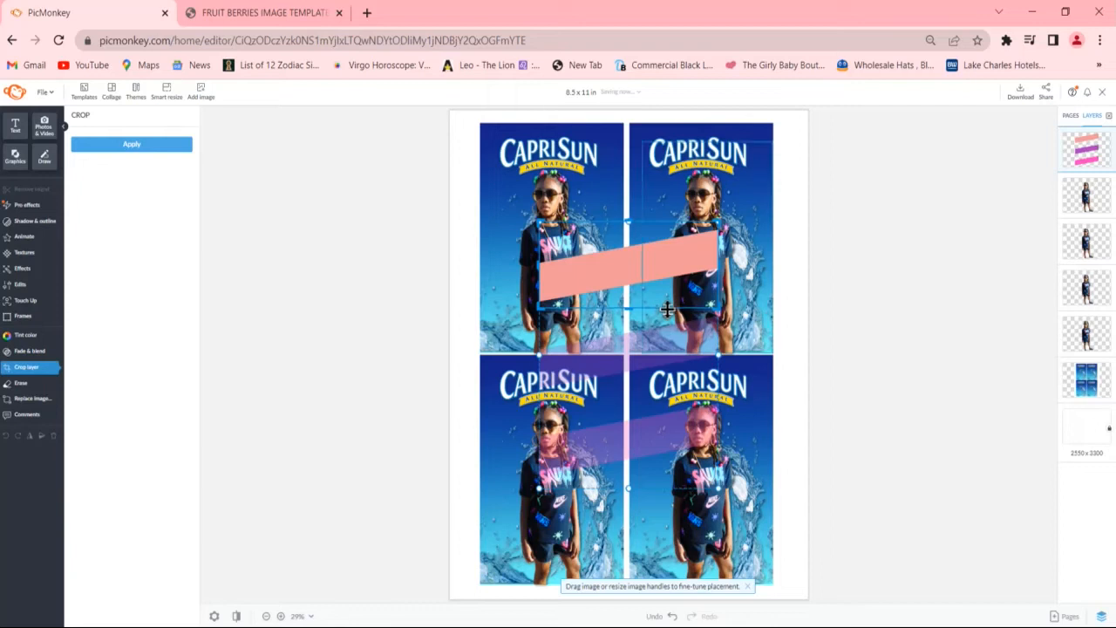
pyautogui.click(173, 147)
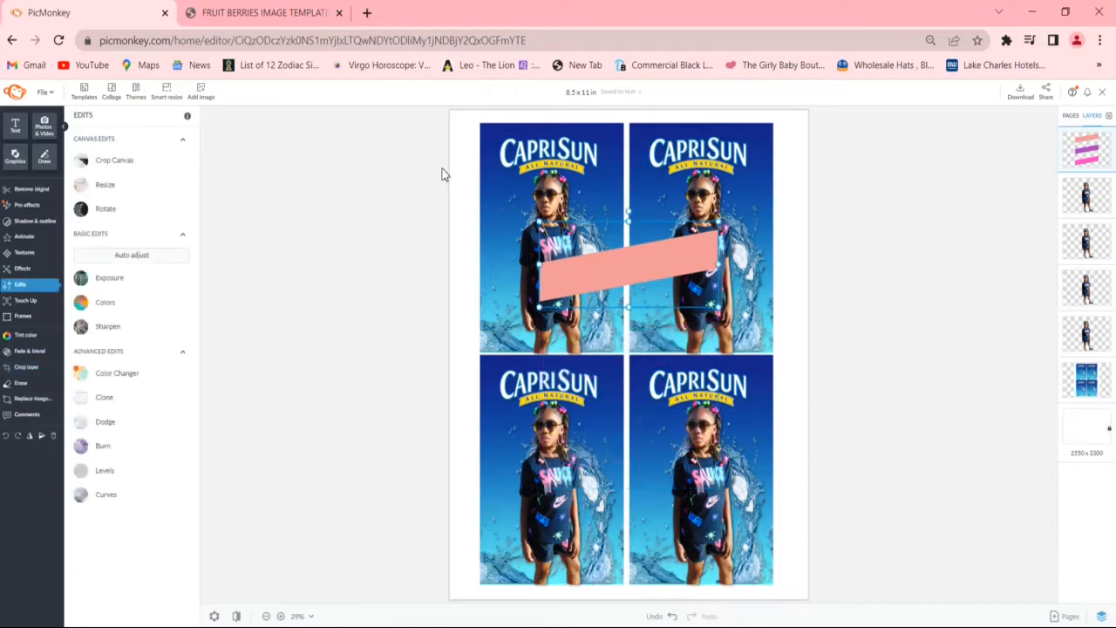
# - Place the salmon stripe across the lower part of the upper-left label, narrow it to the label's width, and deselect it
pyautogui.moveTo(568, 269); pyautogui.dragTo(508, 313)
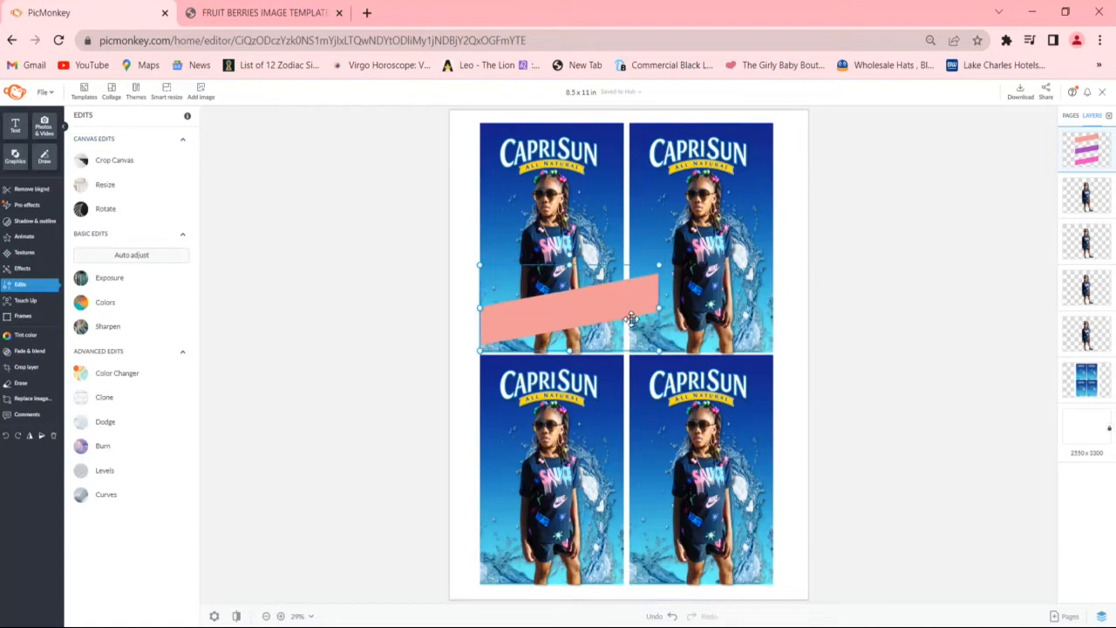
pyautogui.rightClick(637, 322)
pyautogui.click(641, 294)
pyautogui.moveTo(665, 308); pyautogui.dragTo(627, 303)
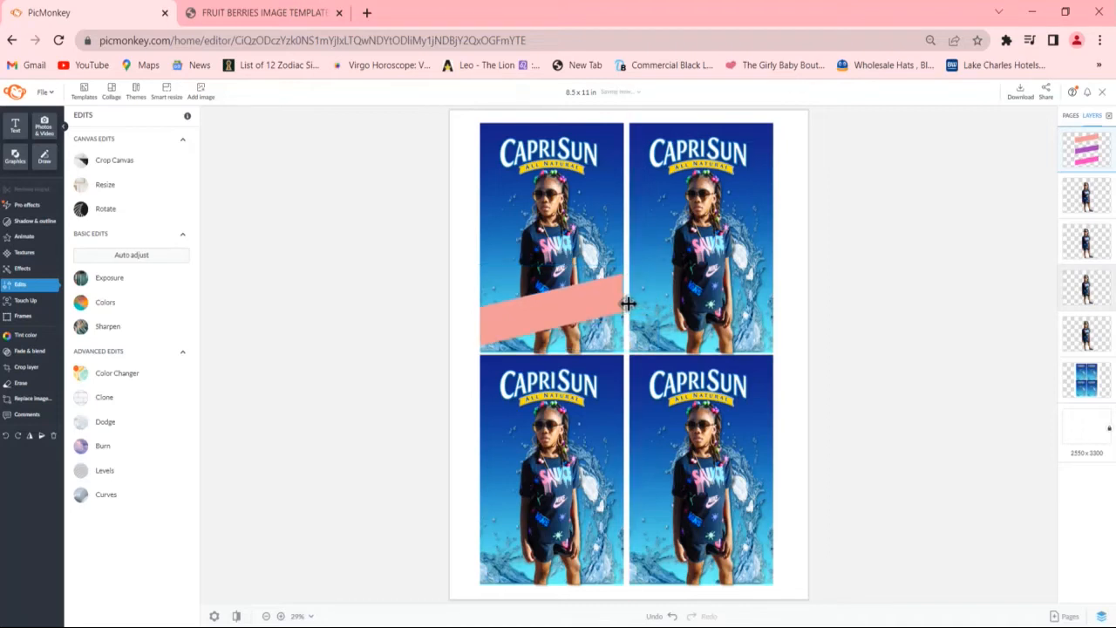
pyautogui.click(628, 302)
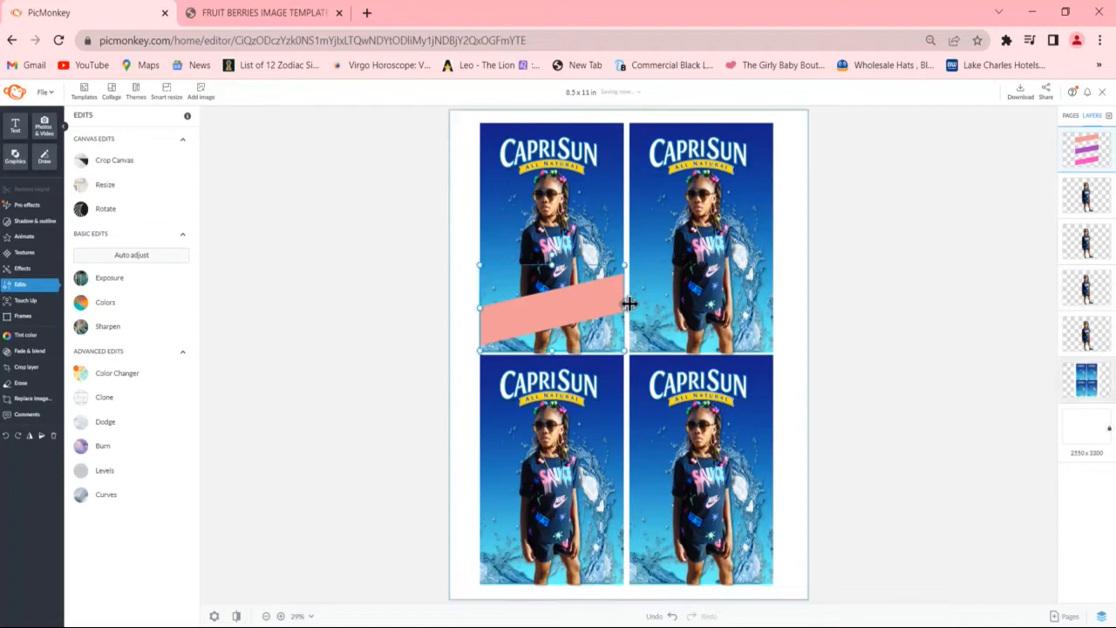
pyautogui.click(376, 215)
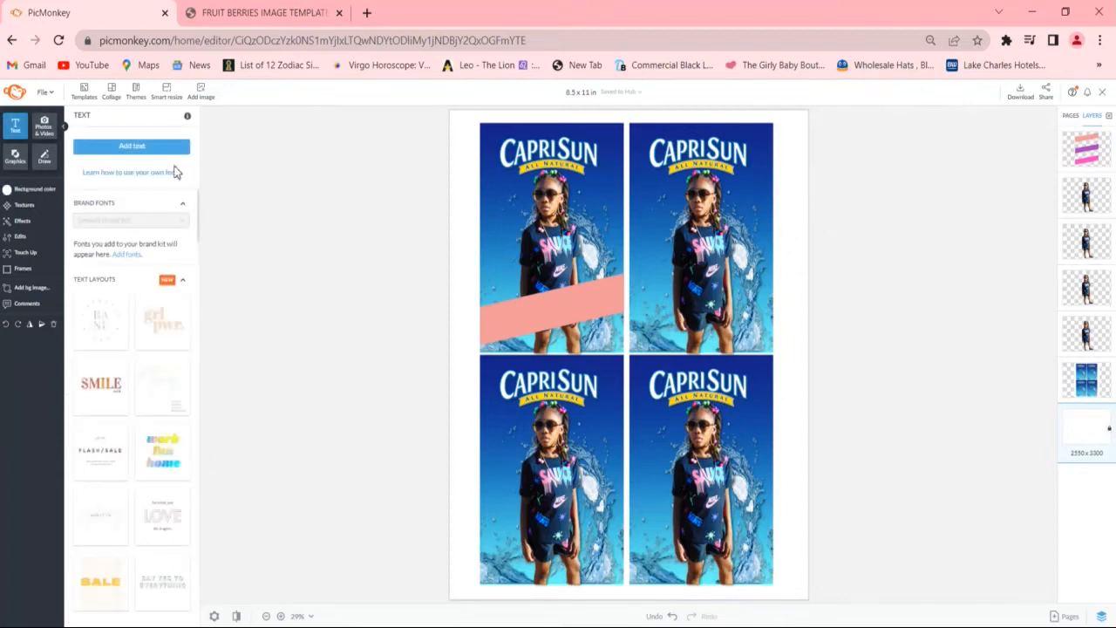
# - Add a Good Dog text over the upper-left stripe with the child's first name in possessive form followed by "berry punch"
pyautogui.click(159, 148)
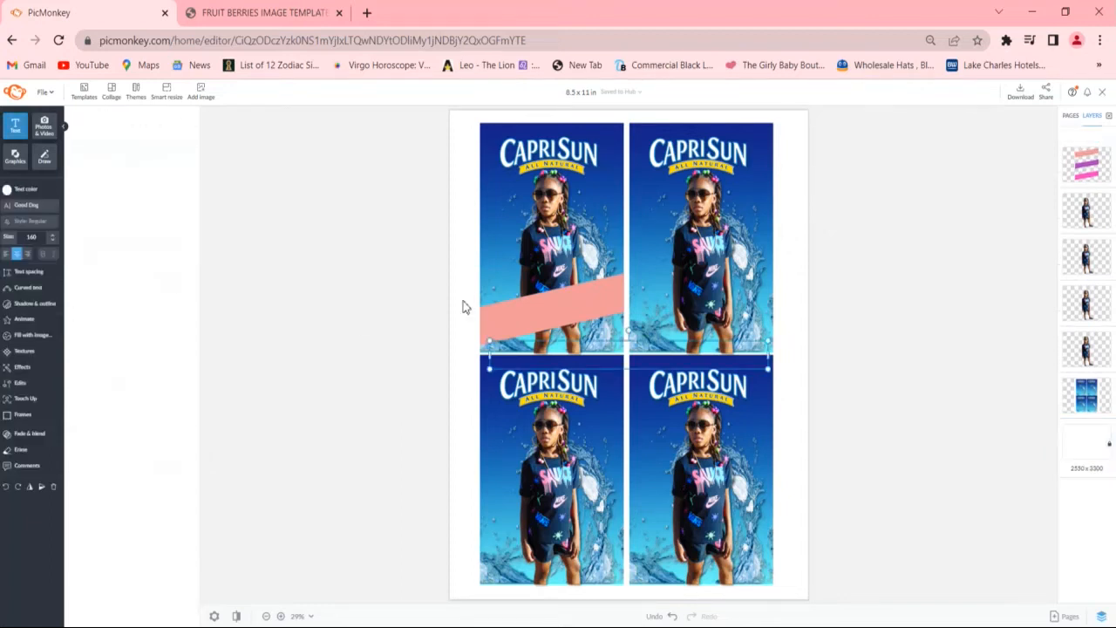
pyautogui.moveTo(625, 358); pyautogui.dragTo(570, 313)
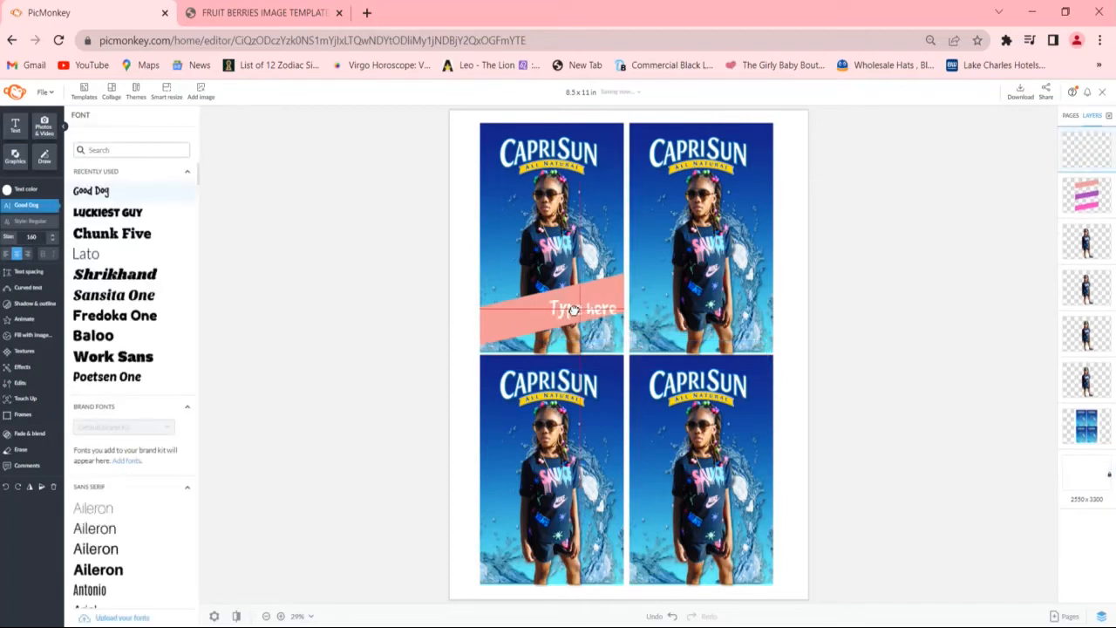
pyautogui.doubleClick(602, 311)
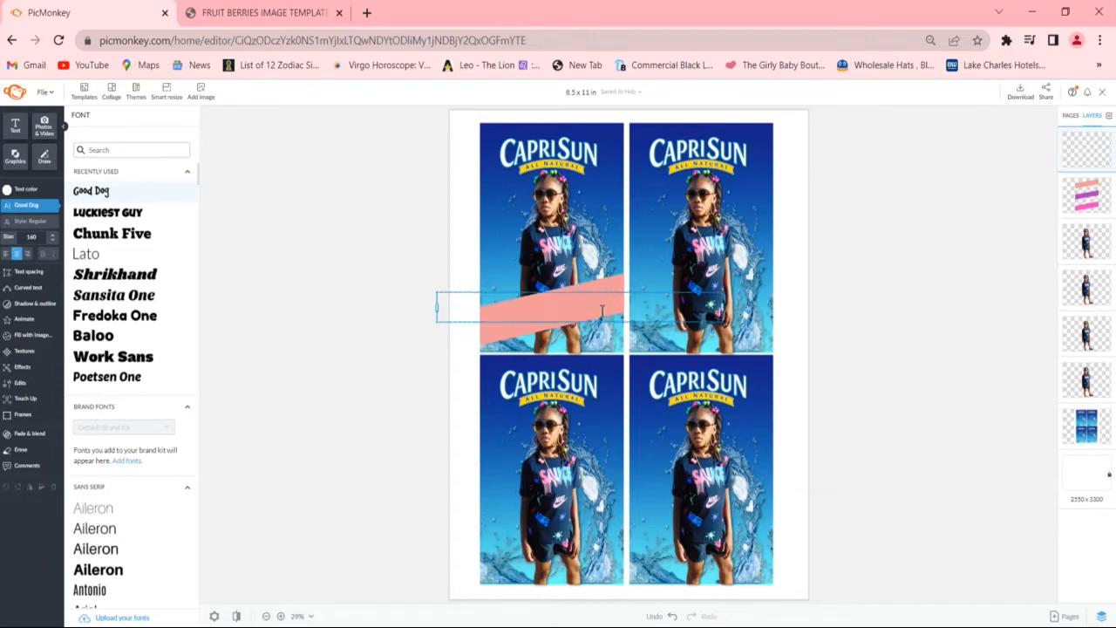
pyautogui.write('k')
pyautogui.write('imm')
pyautogui.write("y'")
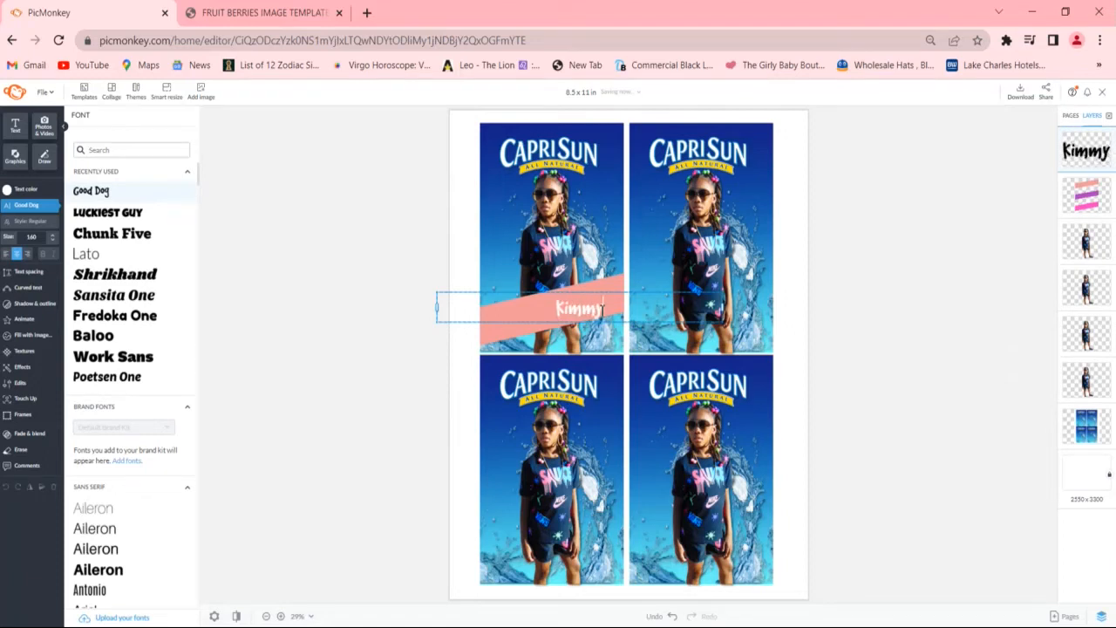
pyautogui.write('s')
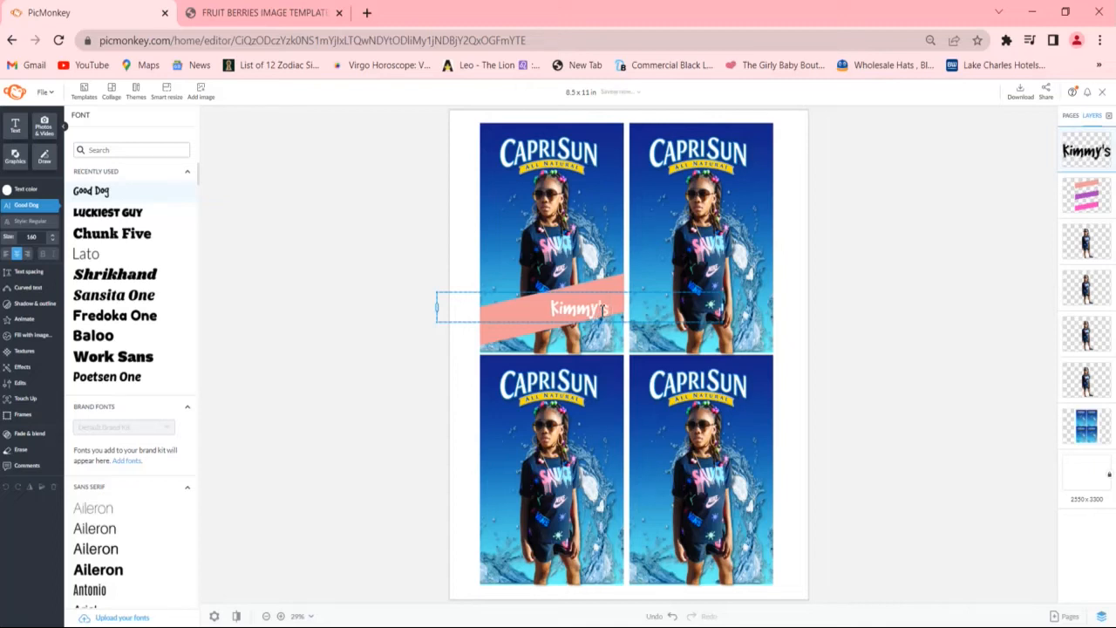
pyautogui.write(' berry')
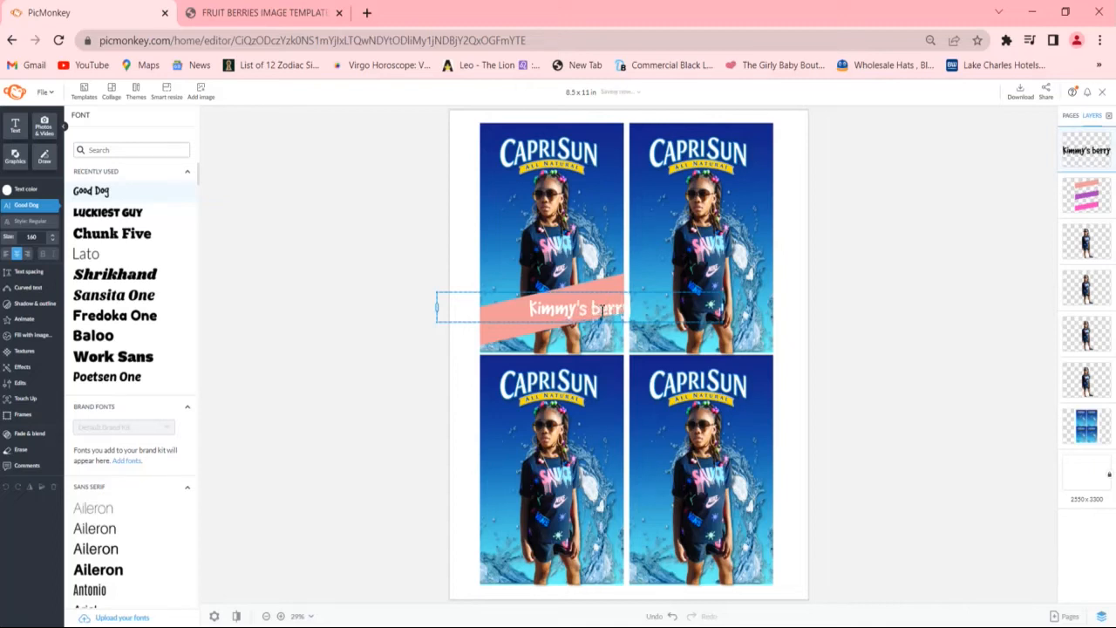
pyautogui.write(' punch')
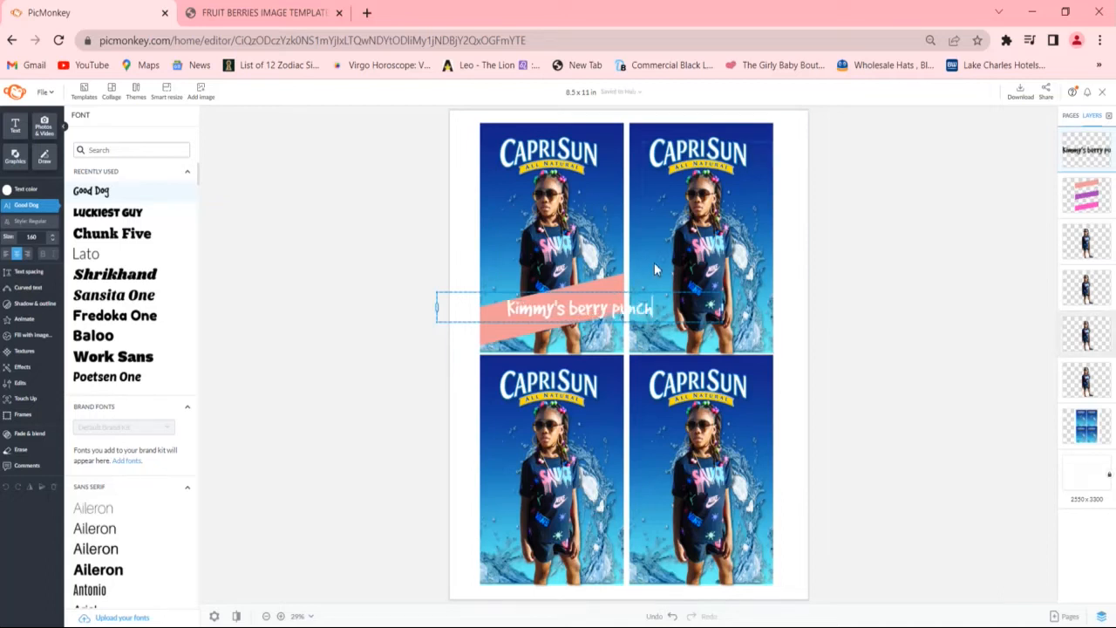
pyautogui.press('Escape')
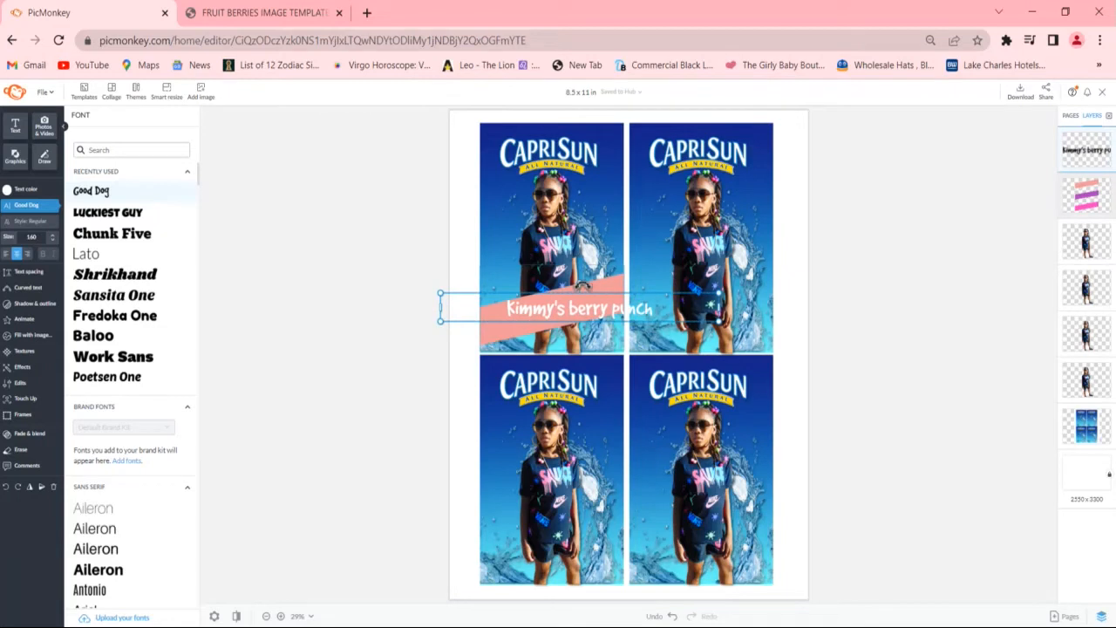
# - Tilt the berry punch text to match the stripe's slant, centre it on the stripe, and shrink it to size 155
pyautogui.moveTo(582, 286); pyautogui.dragTo(559, 309)
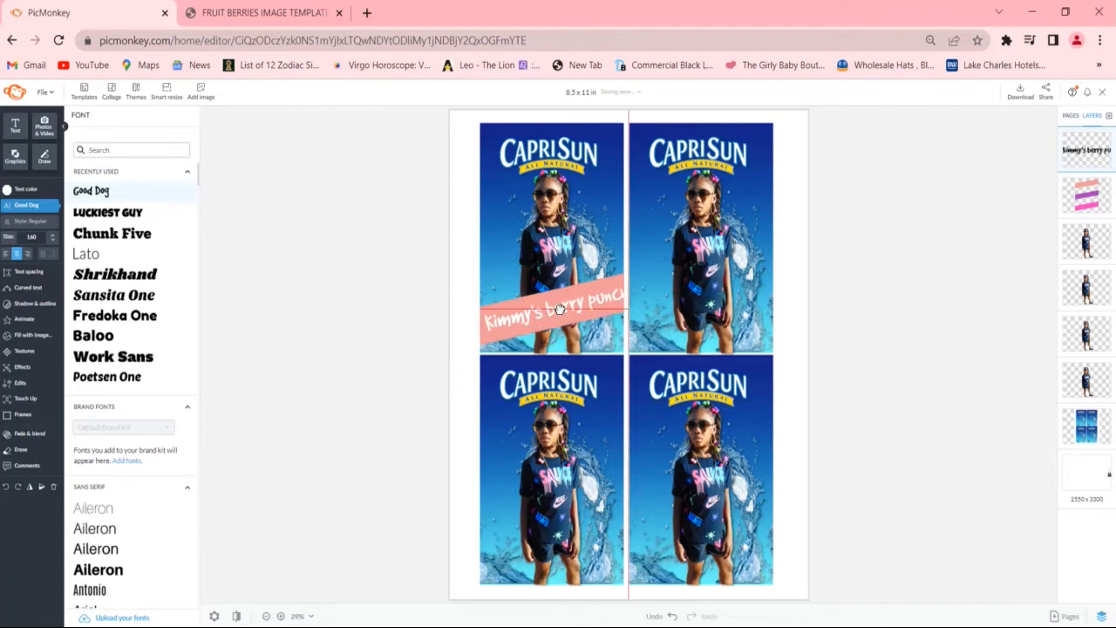
pyautogui.moveTo(558, 310); pyautogui.dragTo(558, 310)
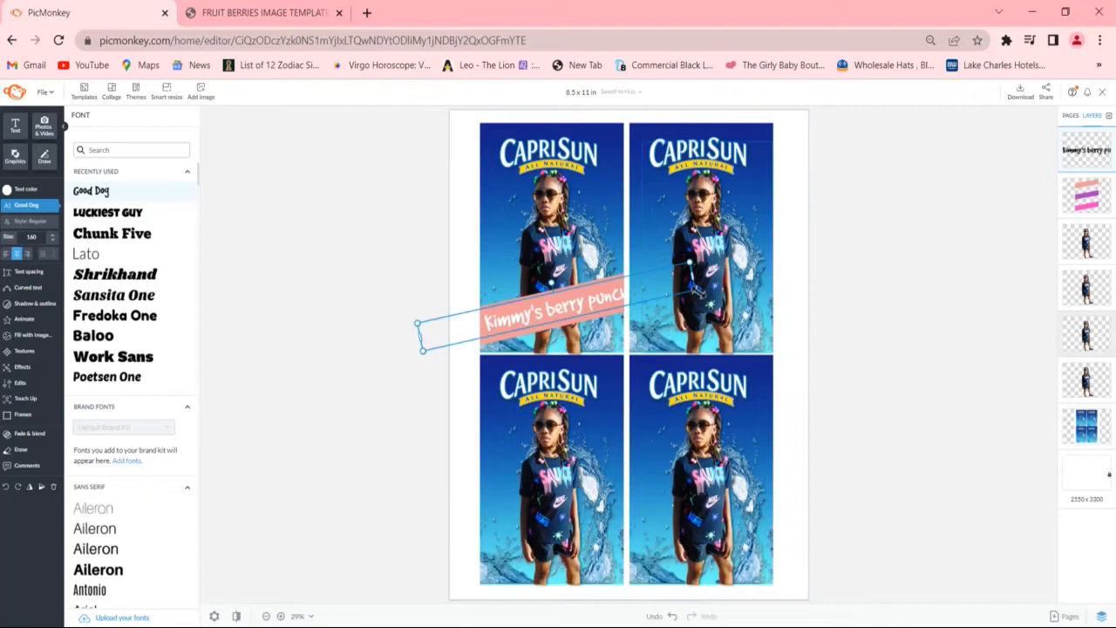
pyautogui.press('Left')
pyautogui.press('Left')
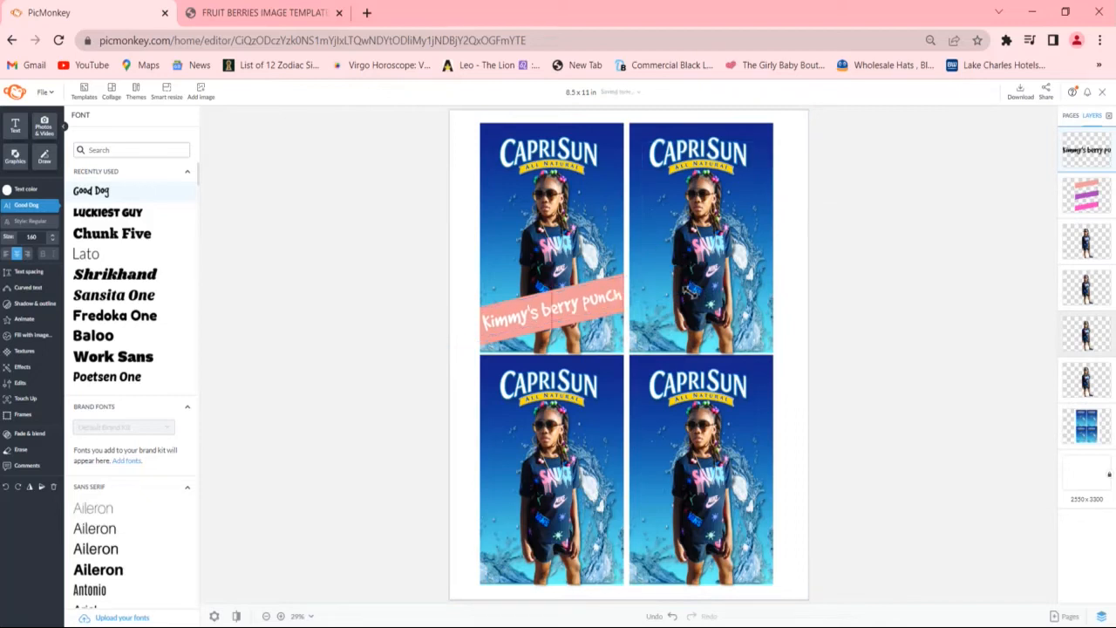
pyautogui.moveTo(688, 291); pyautogui.dragTo(686, 291)
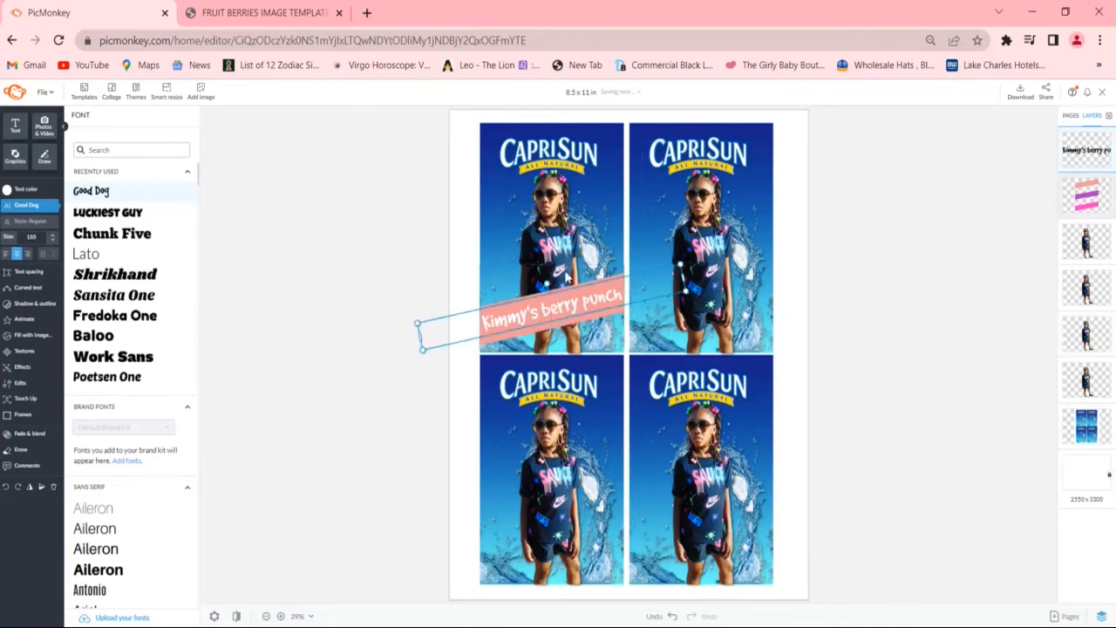
# - Move the berry punch text above the stripe, copy and paste the stripe, and place the duplicate at the same spot on the upper-right label
pyautogui.moveTo(590, 296); pyautogui.dragTo(580, 247)
pyautogui.click(566, 308)
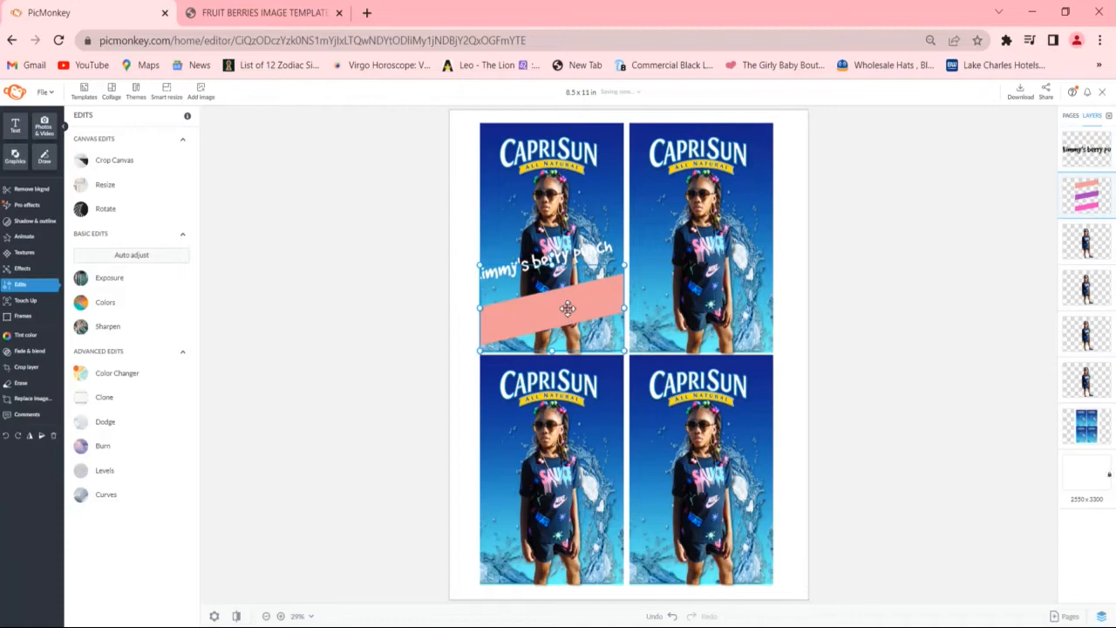
pyautogui.rightClick(567, 308)
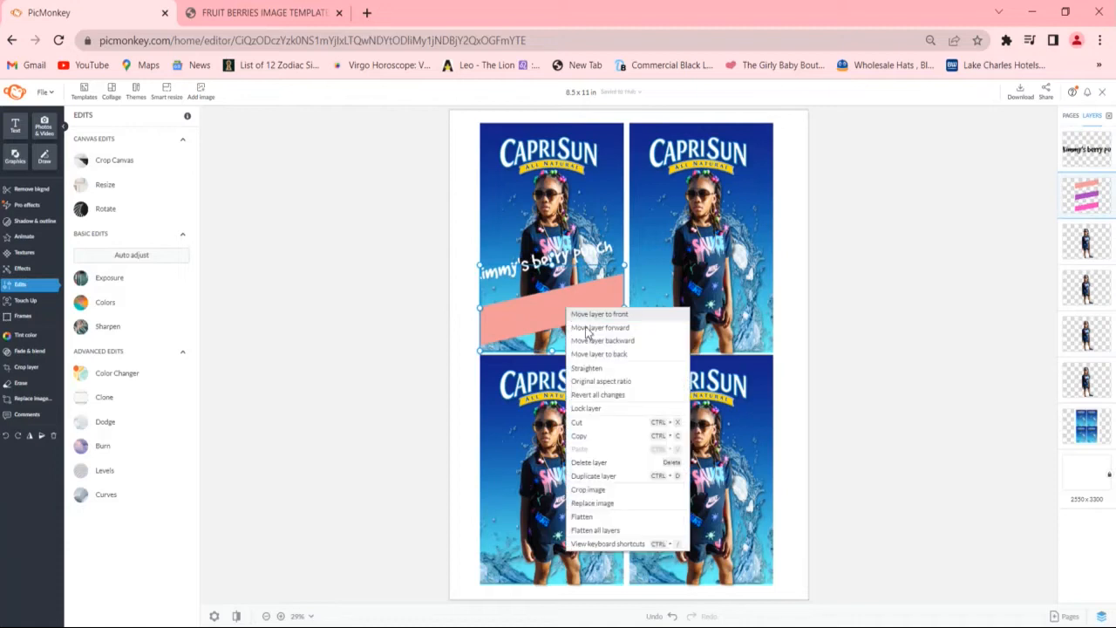
pyautogui.click(610, 437)
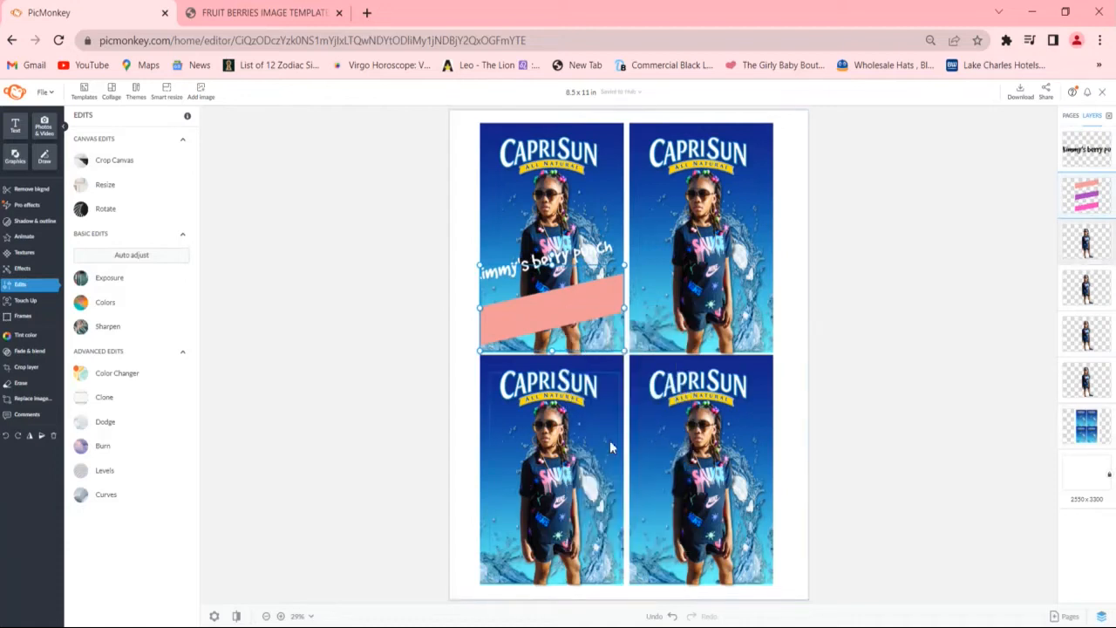
pyautogui.rightClick(574, 307)
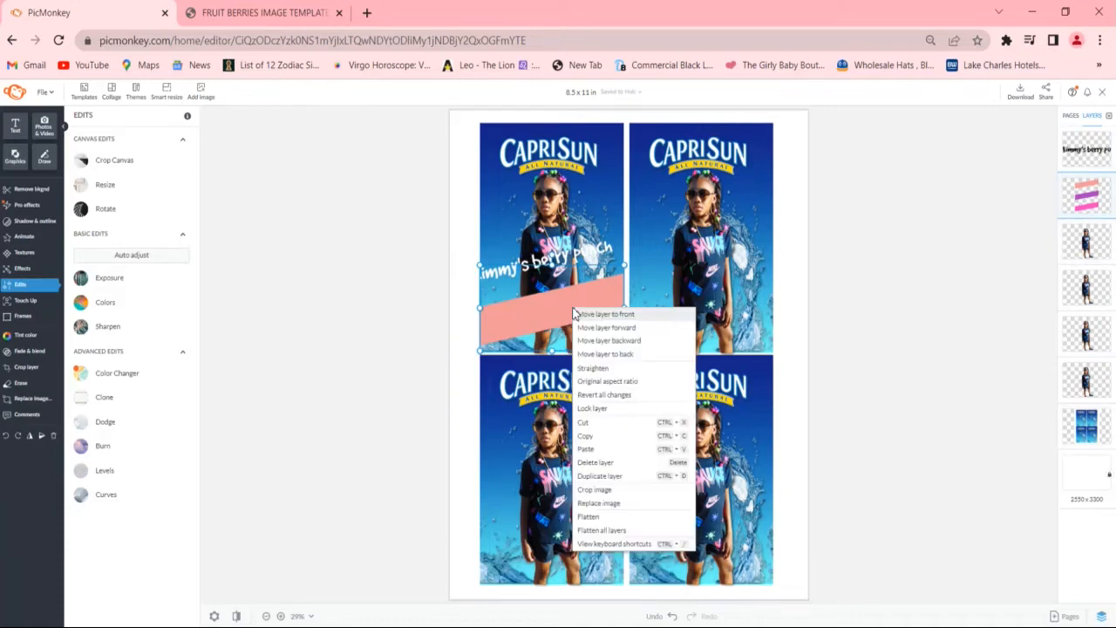
pyautogui.click(608, 450)
pyautogui.moveTo(588, 301); pyautogui.dragTo(713, 311)
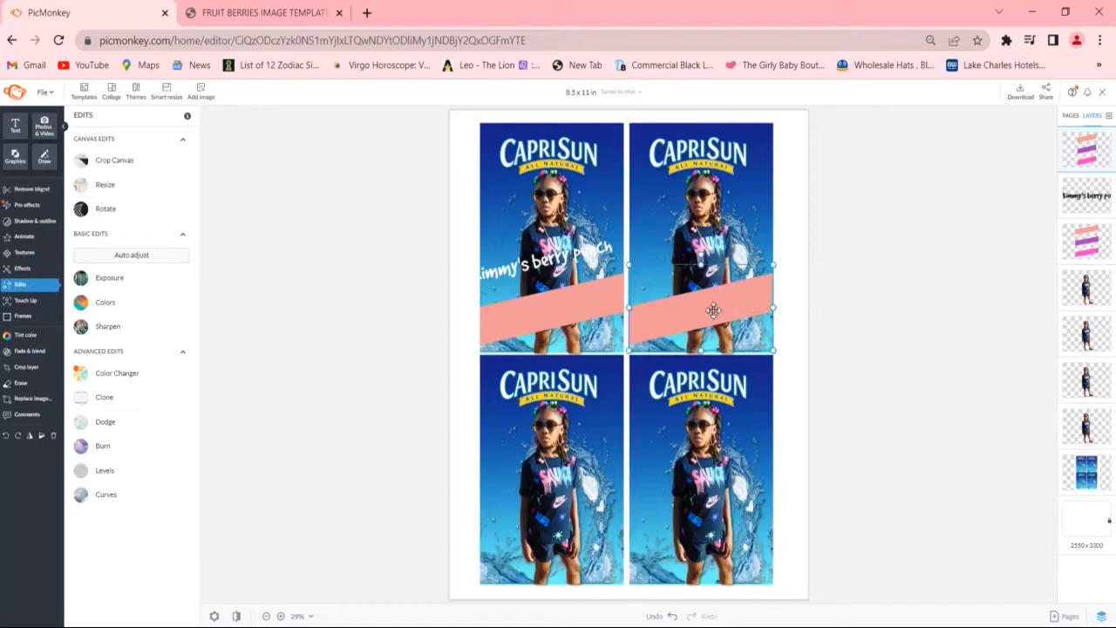
# - Copy and paste the upper-right stripe, and place the duplicate across the lower part of the lower-left label
pyautogui.rightClick(714, 311)
pyautogui.click(728, 442)
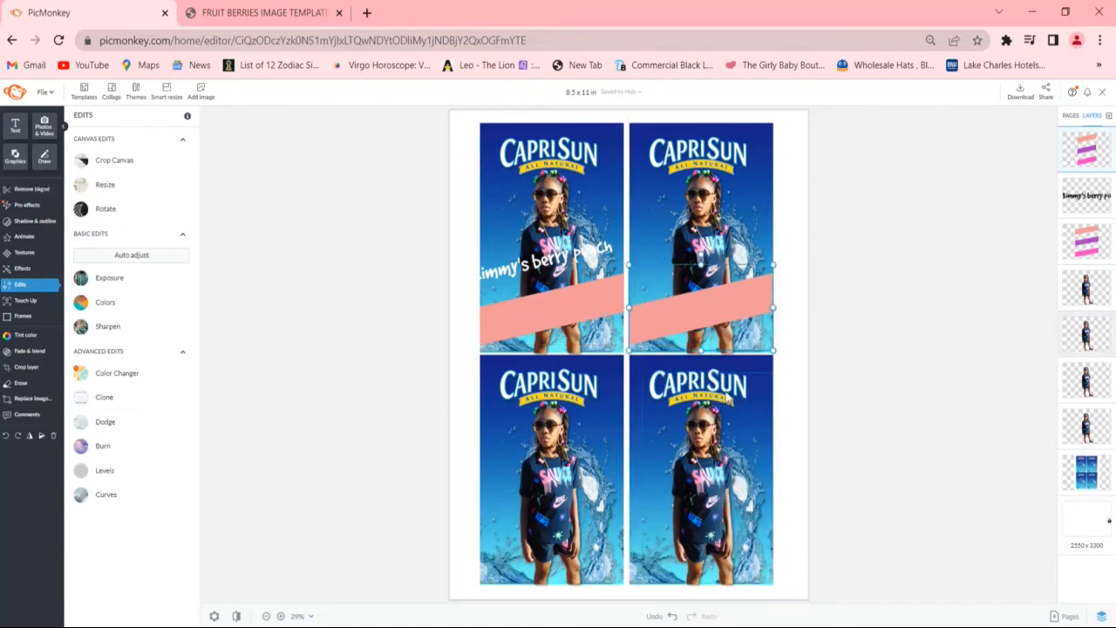
pyautogui.rightClick(702, 326)
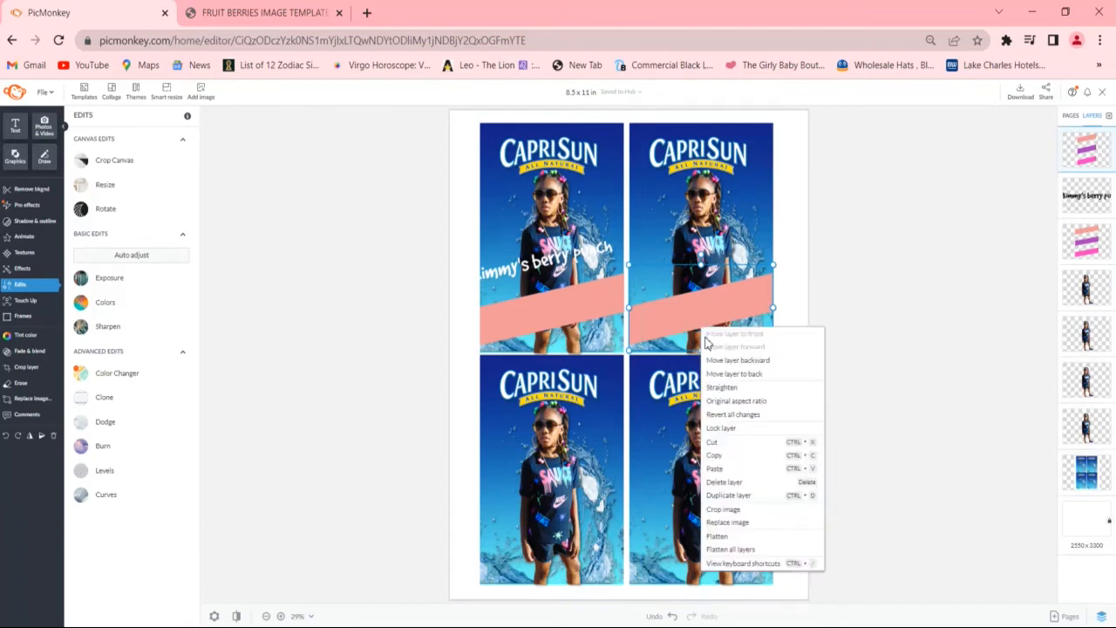
pyautogui.click(728, 469)
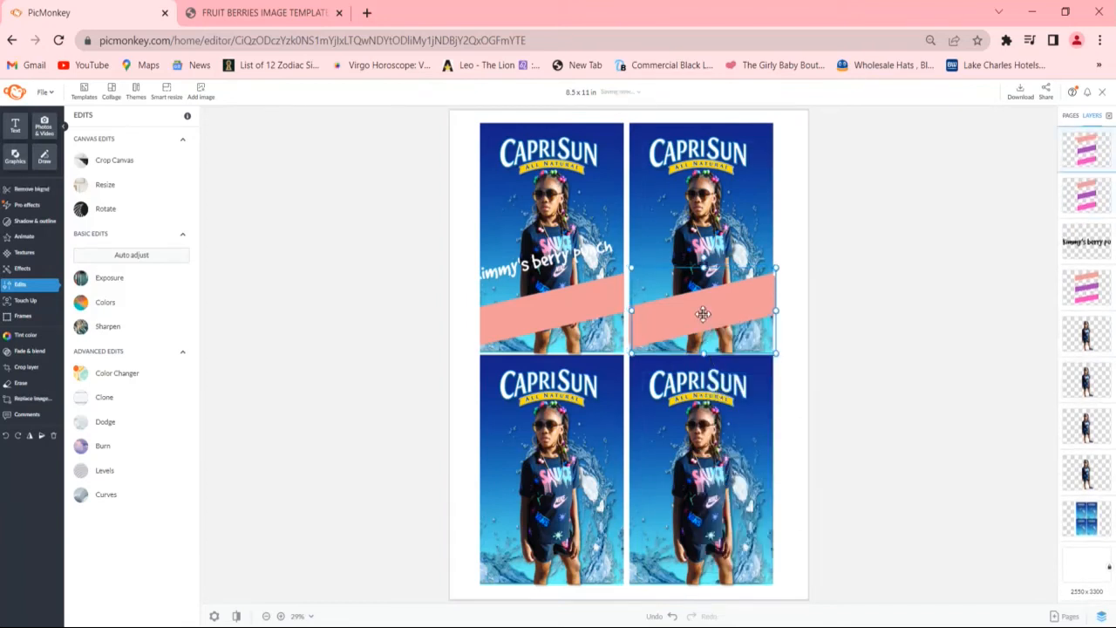
pyautogui.moveTo(690, 329); pyautogui.dragTo(550, 542)
# - Copy and paste the lower-left stripe, and place the duplicate at the same spot on the lower-right label
pyautogui.rightClick(549, 541)
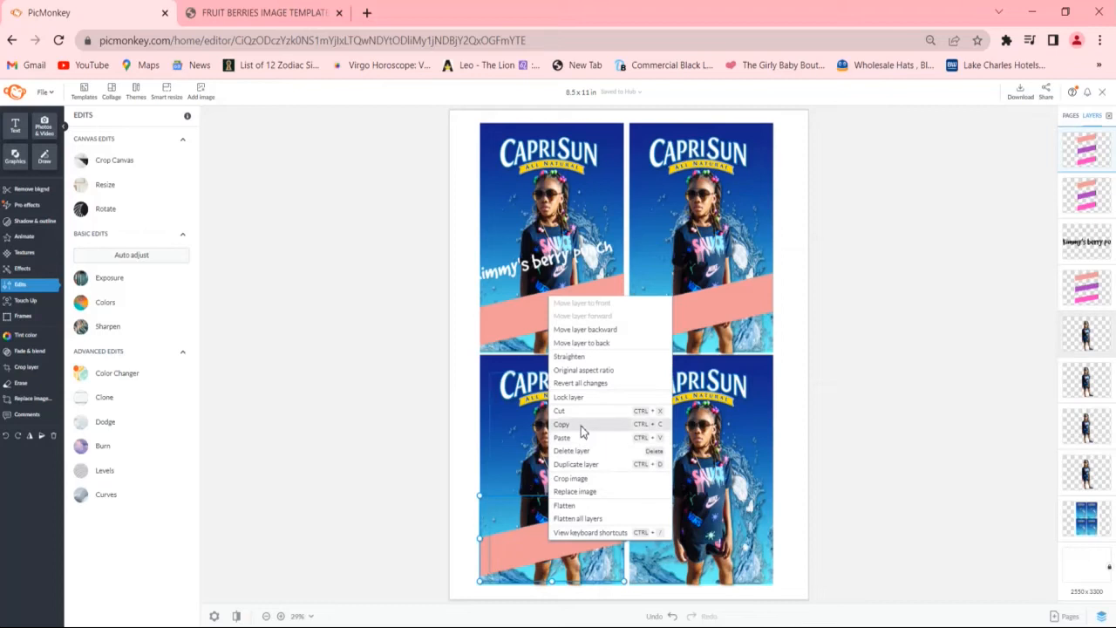
pyautogui.click(581, 425)
pyautogui.rightClick(547, 549)
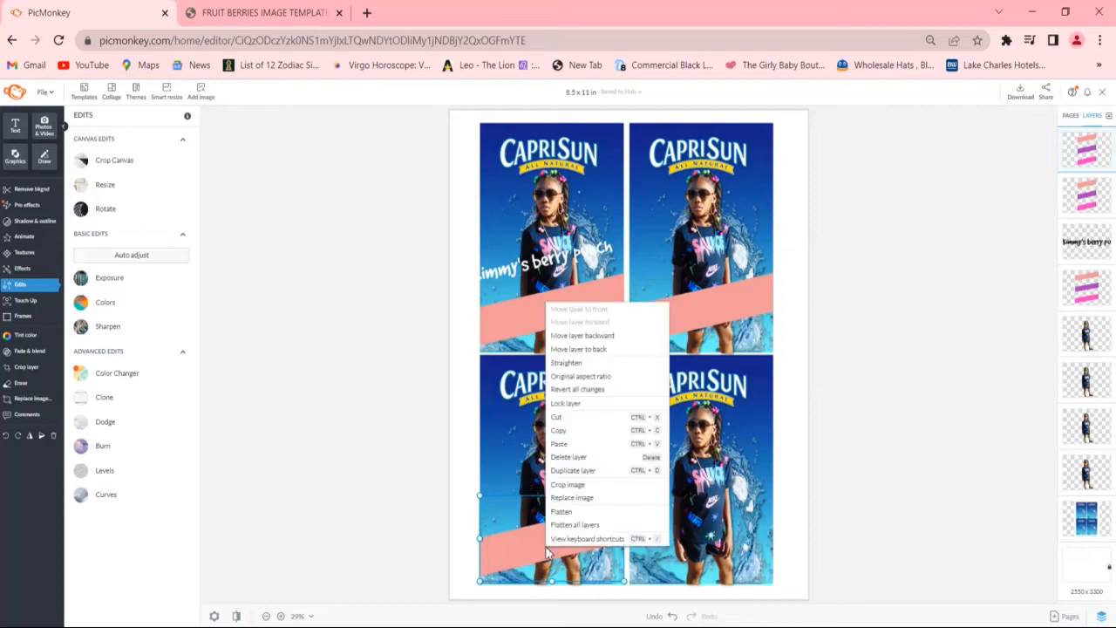
pyautogui.click(576, 446)
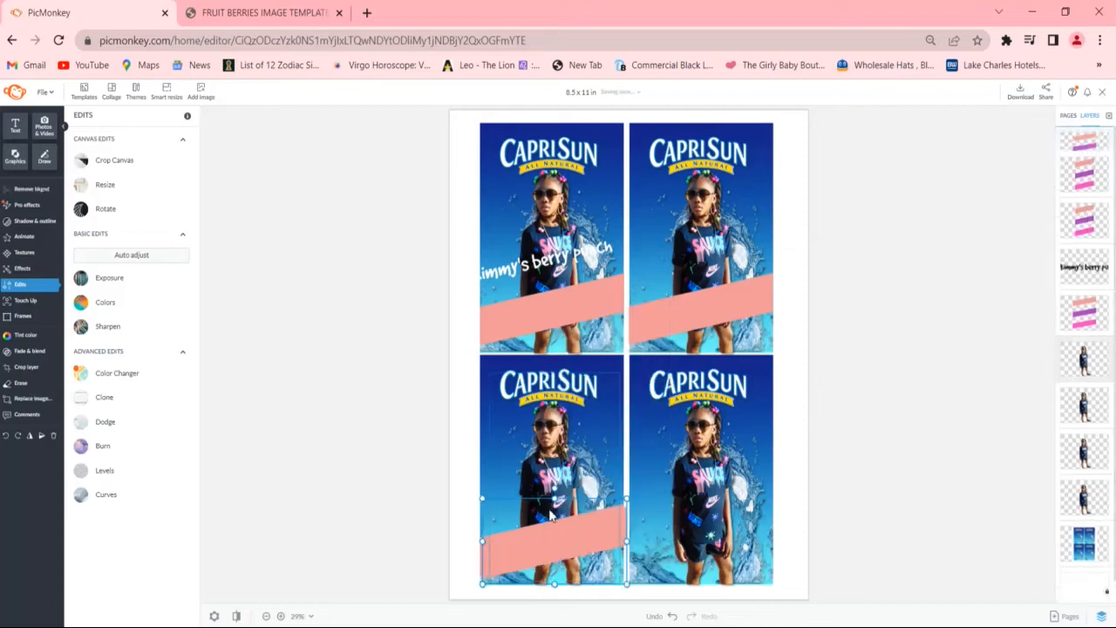
pyautogui.moveTo(546, 531); pyautogui.dragTo(695, 530)
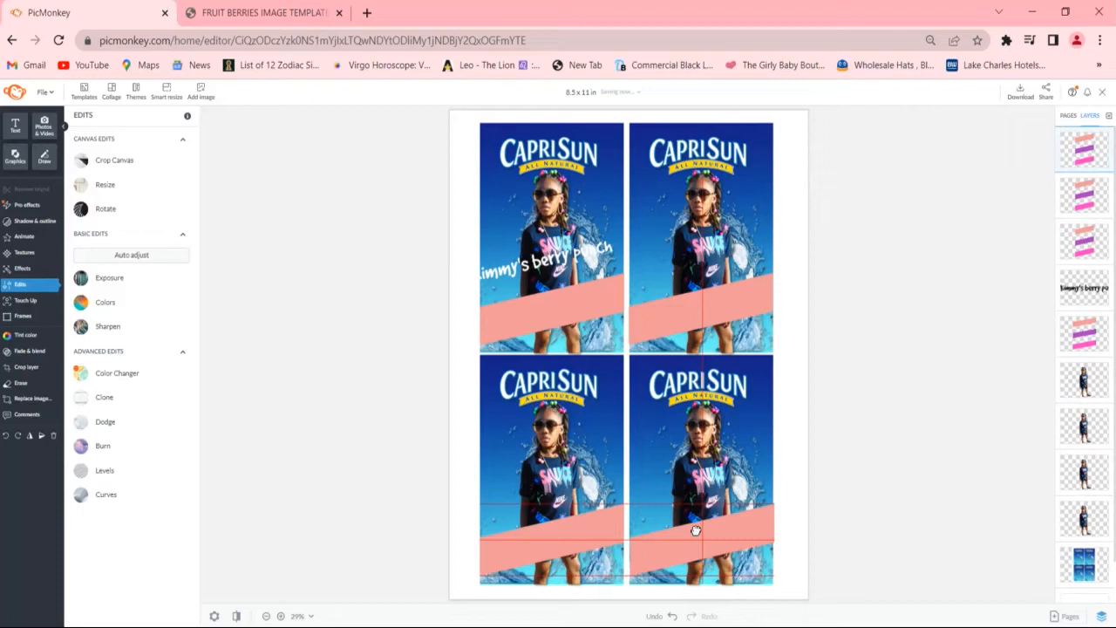
pyautogui.moveTo(693, 531); pyautogui.dragTo(693, 529)
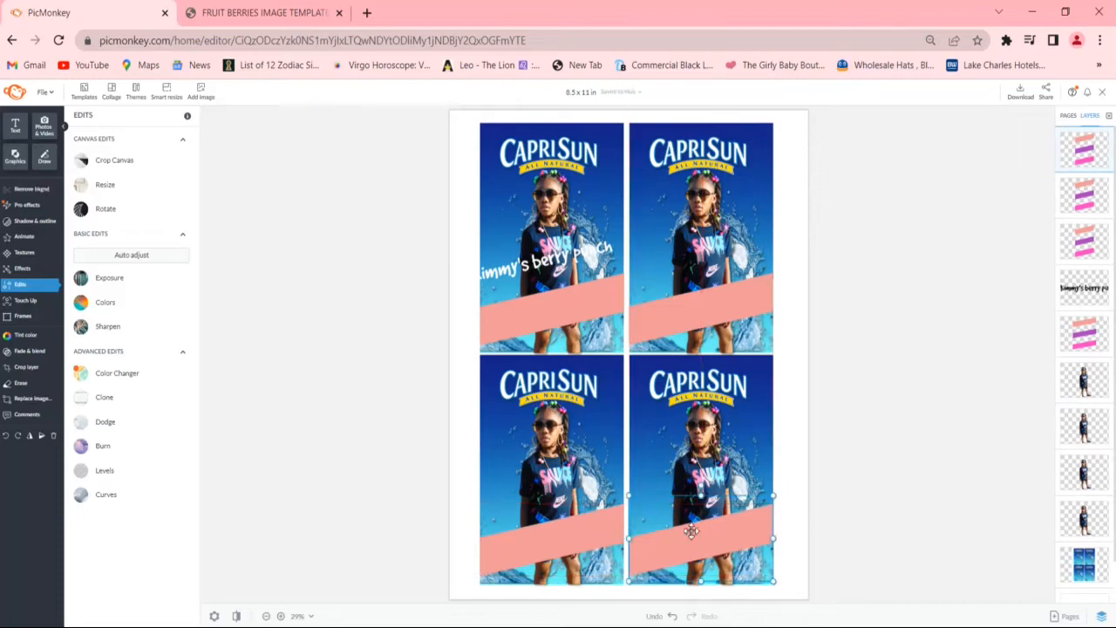
pyautogui.click(792, 433)
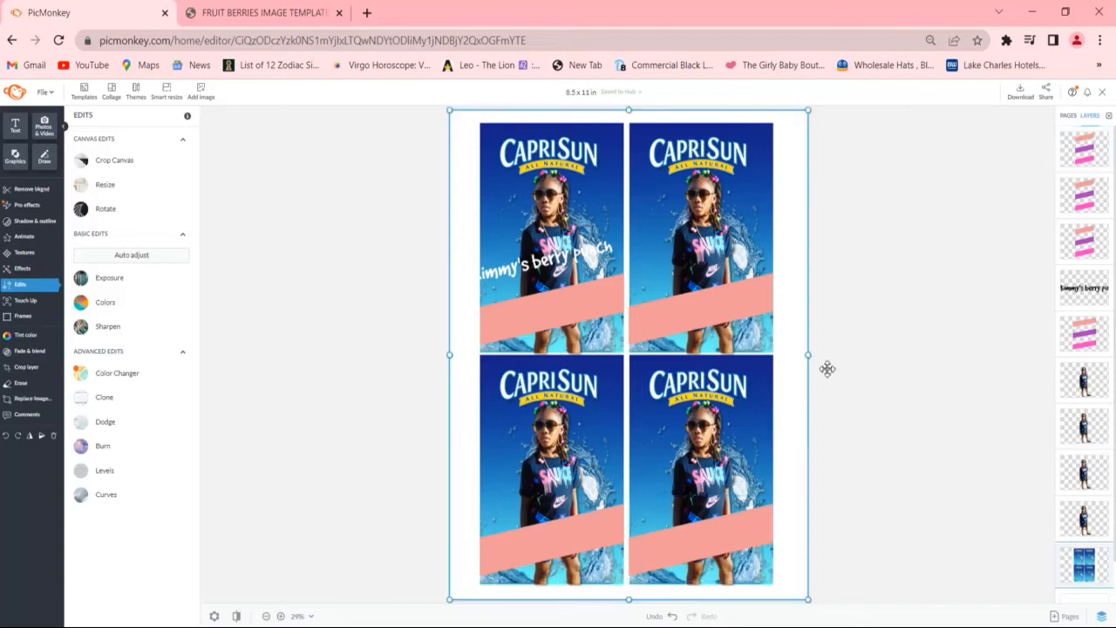
# - Copy and paste the berry punch text, placing the duplicate on the upper-right stripe and the original on the upper-left stripe
pyautogui.click(565, 268)
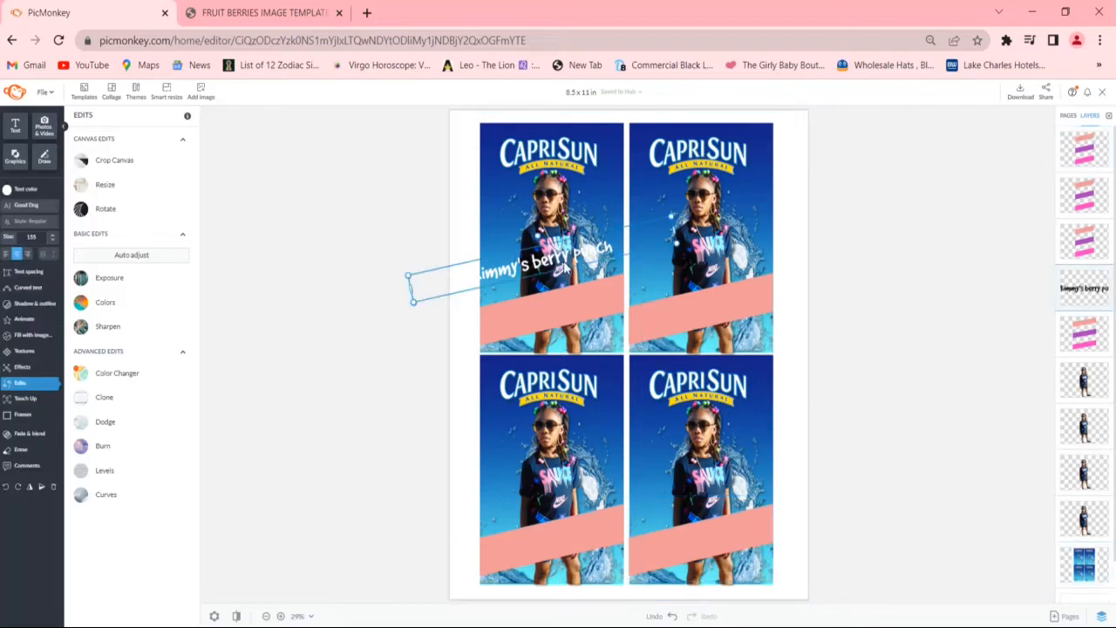
pyautogui.rightClick(565, 268)
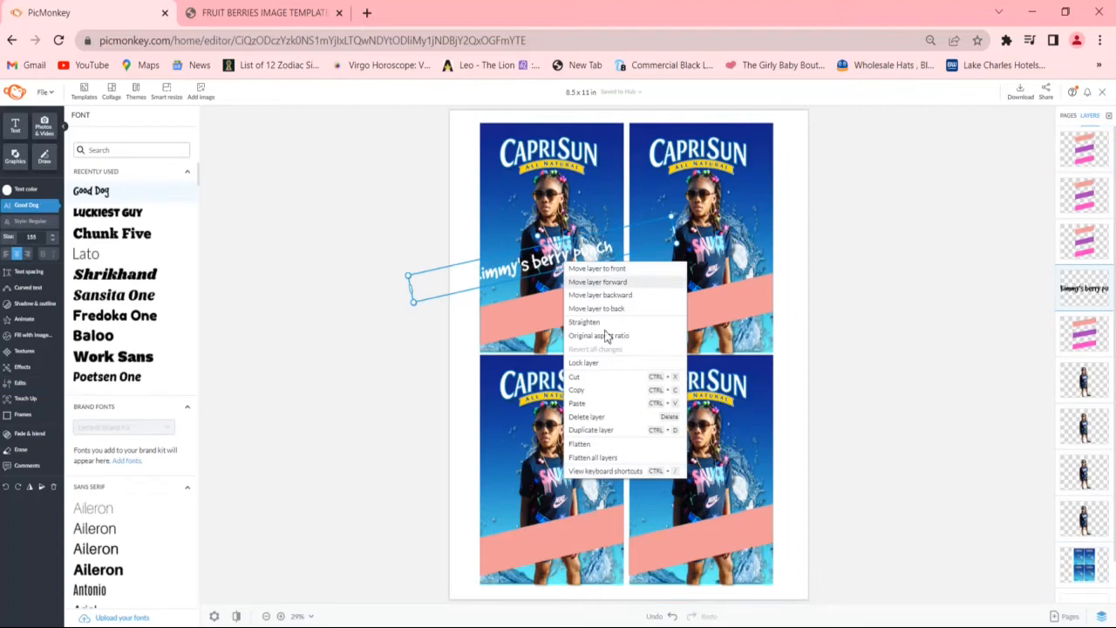
pyautogui.click(604, 391)
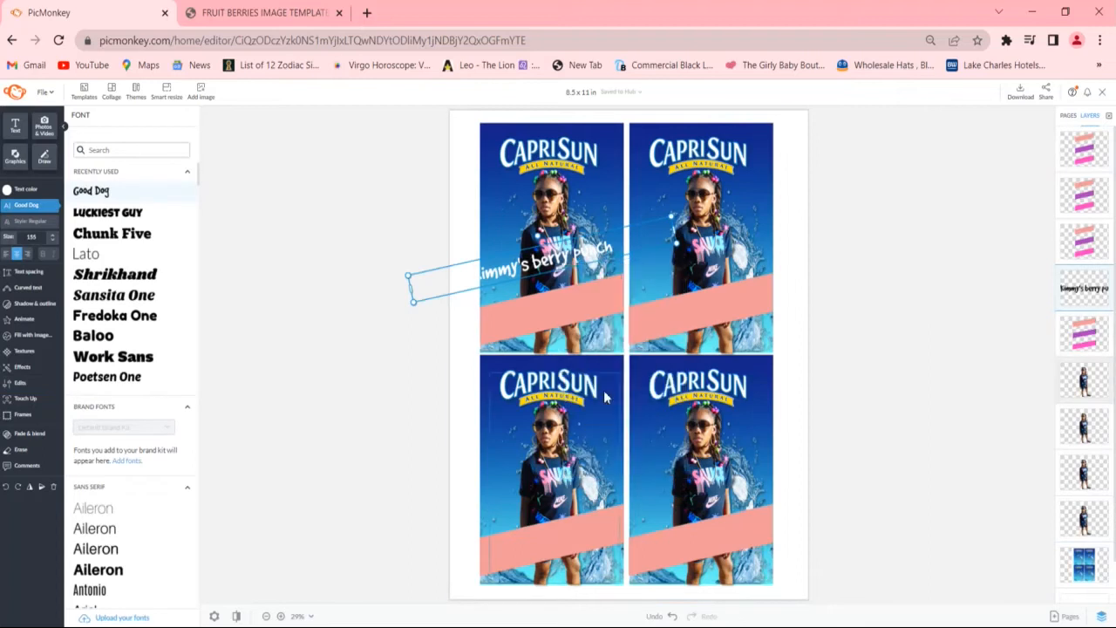
pyautogui.rightClick(574, 242)
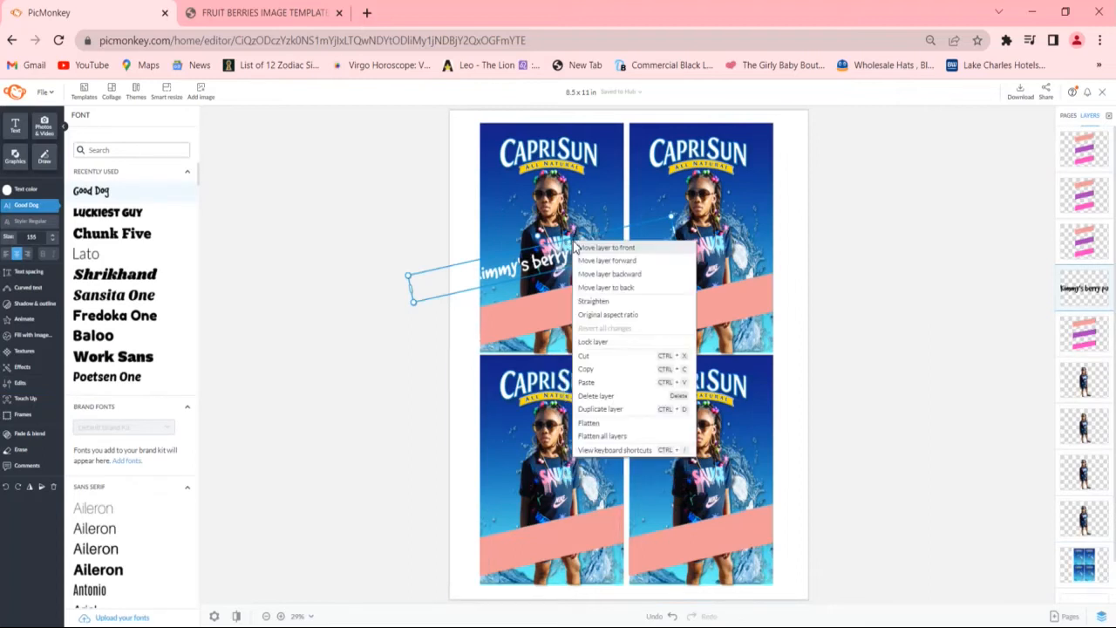
pyautogui.click(589, 382)
pyautogui.moveTo(561, 262); pyautogui.dragTo(715, 309)
pyautogui.moveTo(572, 265); pyautogui.dragTo(580, 310)
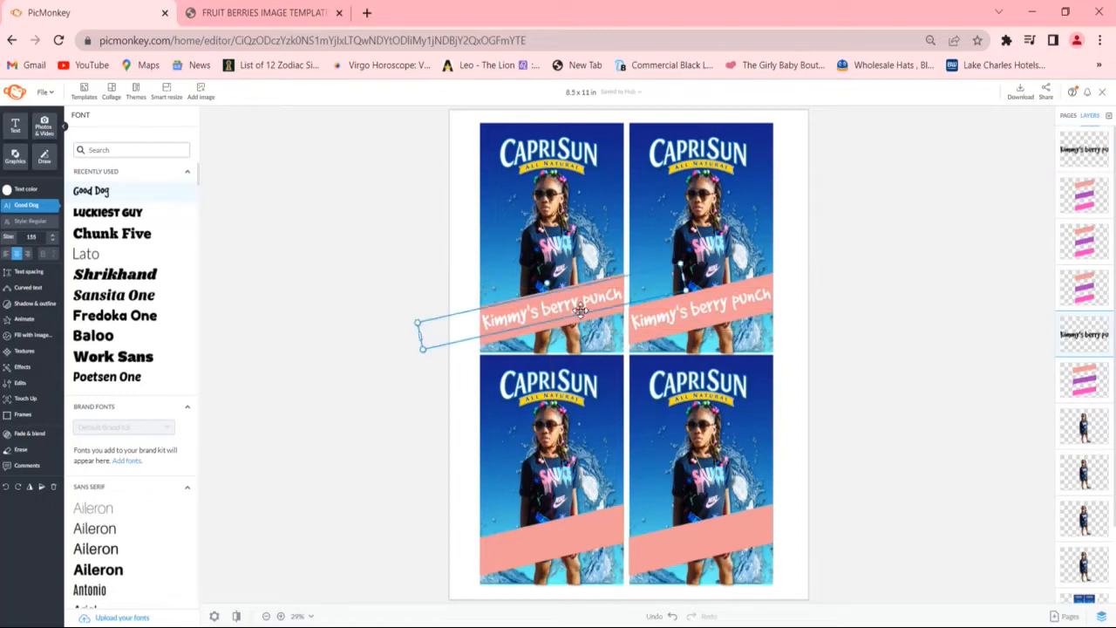
# - Copy and paste the upper-left berry punch text, and place the duplicate on the lower-left stripe
pyautogui.rightClick(579, 311)
pyautogui.click(599, 440)
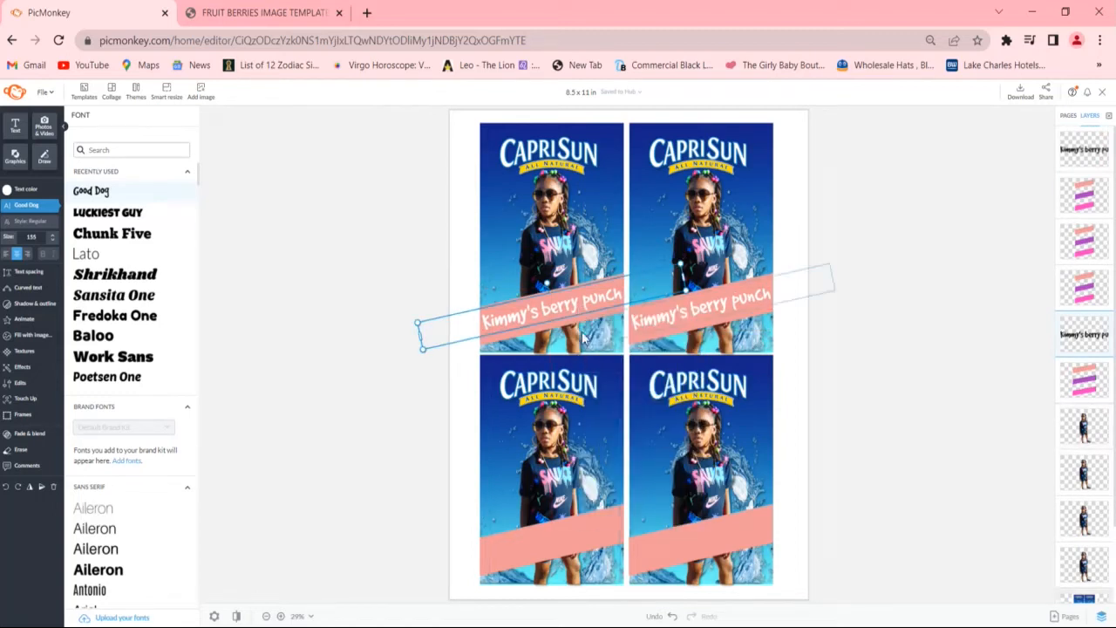
pyautogui.rightClick(570, 307)
pyautogui.click(596, 449)
pyautogui.moveTo(561, 381); pyautogui.dragTo(557, 541)
# - Copy and paste the lower-left berry punch text, and place the duplicate on the lower-right stripe
pyautogui.rightClick(557, 541)
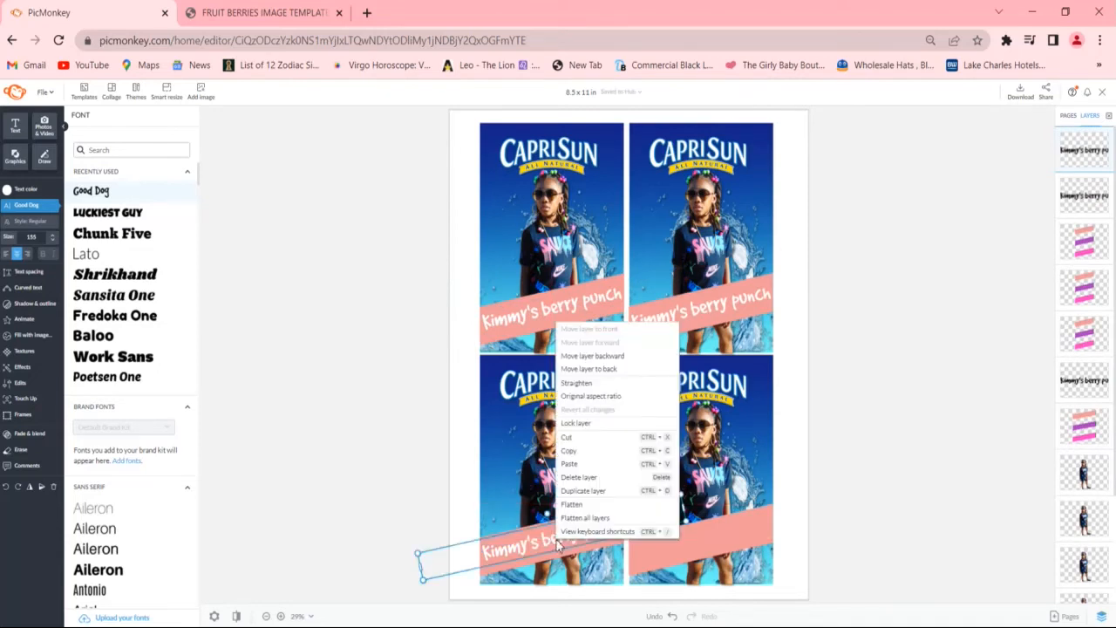
pyautogui.click(599, 452)
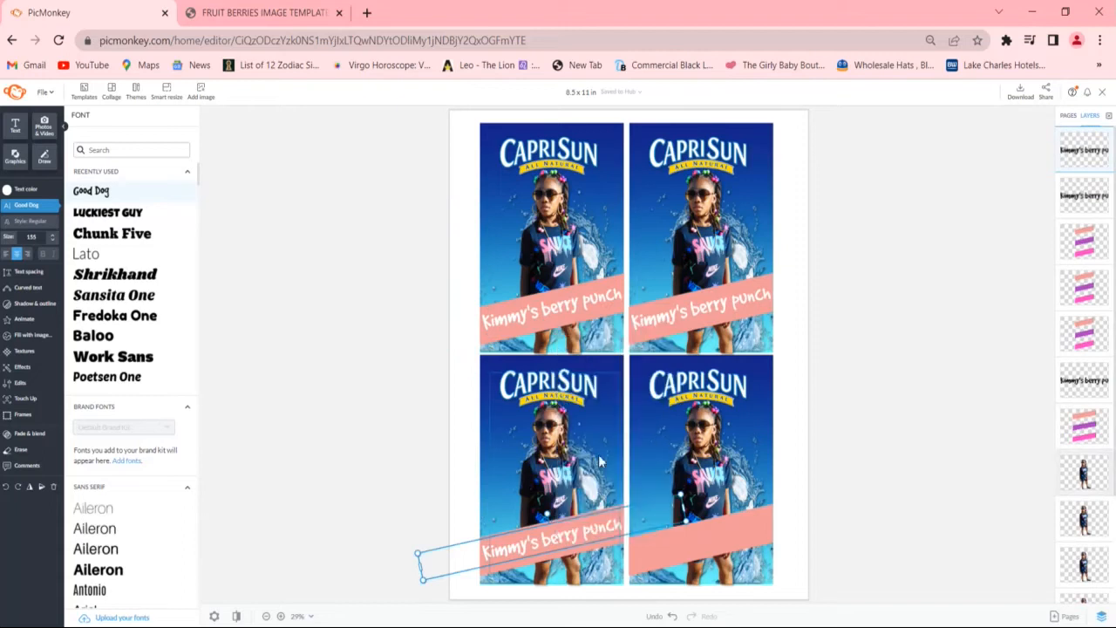
pyautogui.rightClick(582, 532)
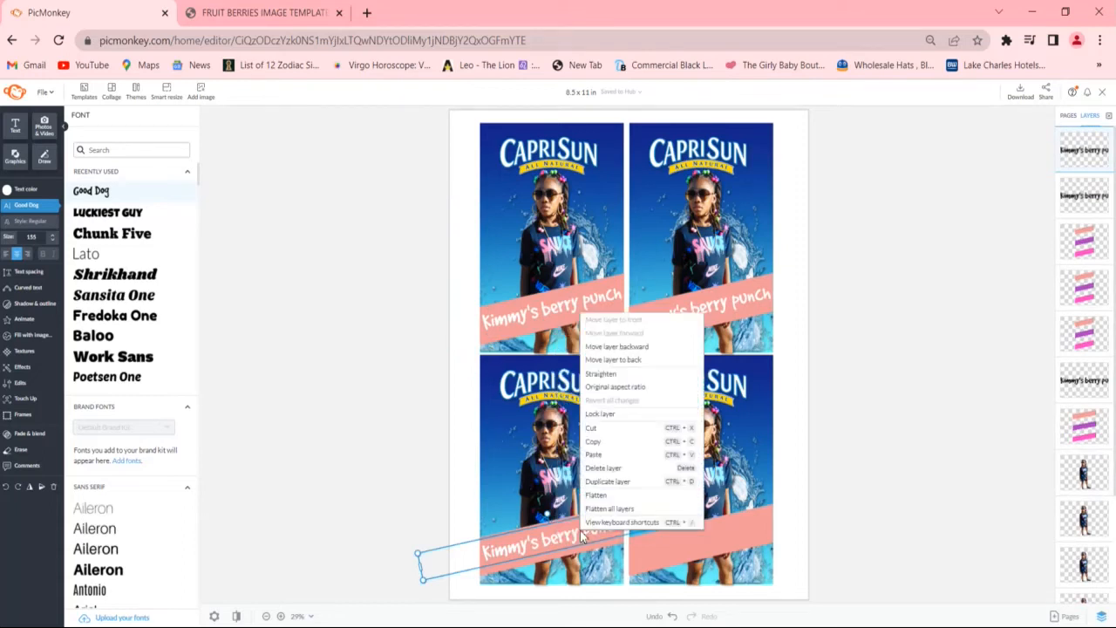
pyautogui.click(608, 454)
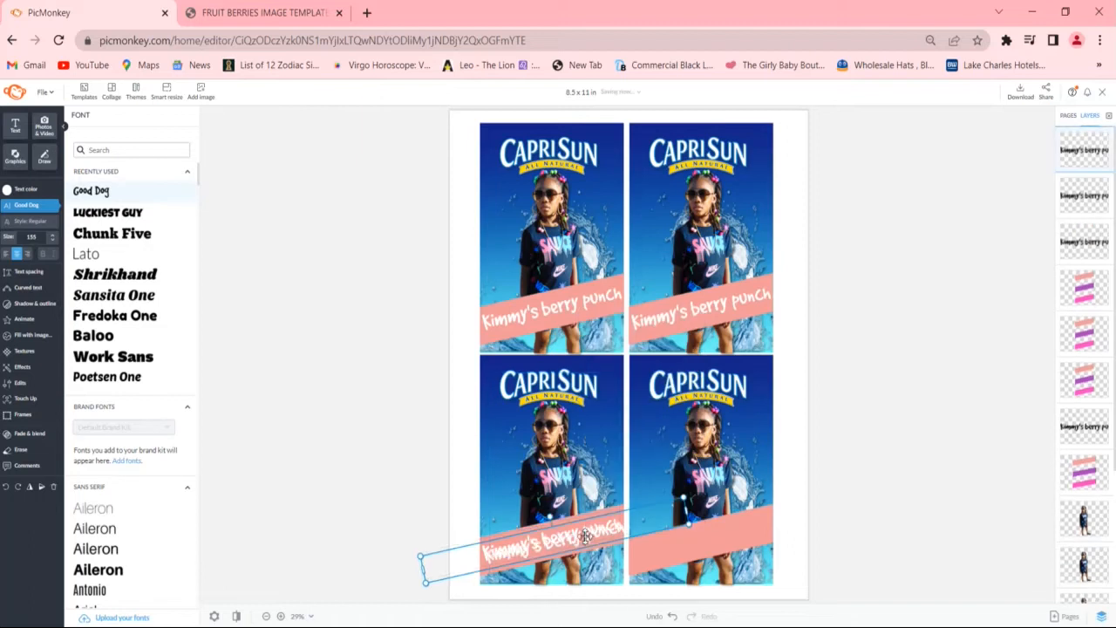
pyautogui.moveTo(582, 537); pyautogui.dragTo(730, 532)
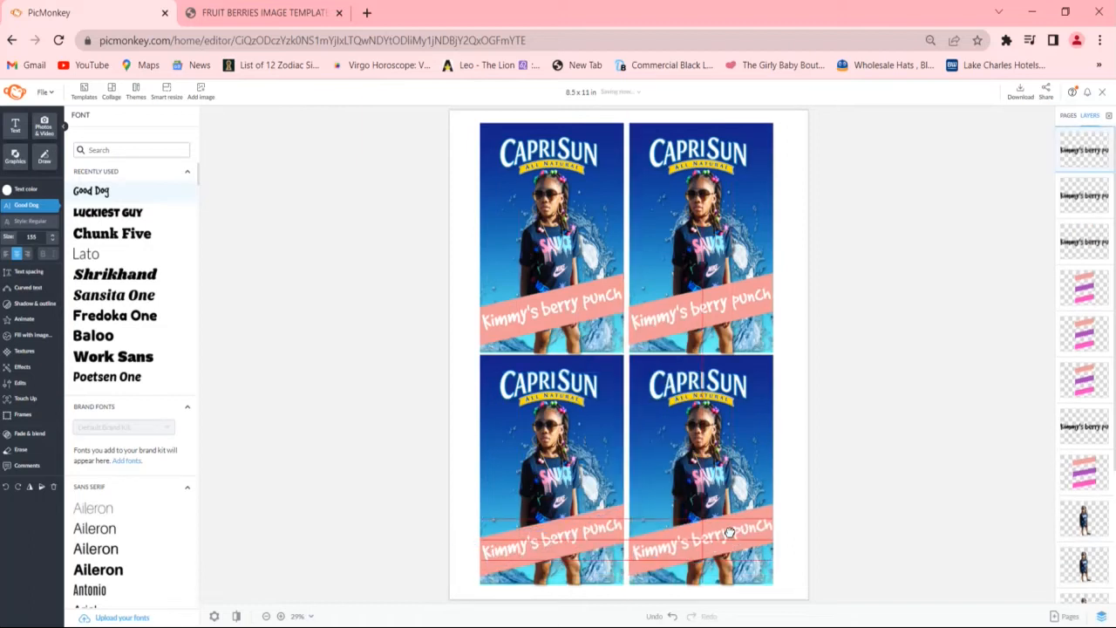
pyautogui.click(831, 434)
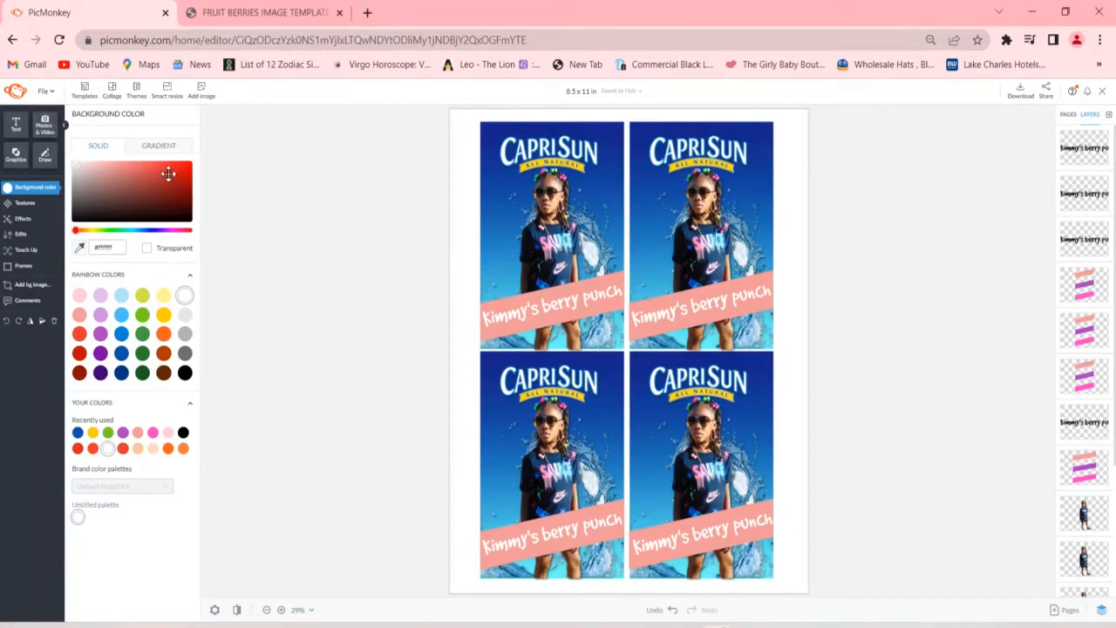
# - Add the uploaded mixed berries image, shrink it, and centre it just above the stripe on the upper-left label
pyautogui.click(44, 126)
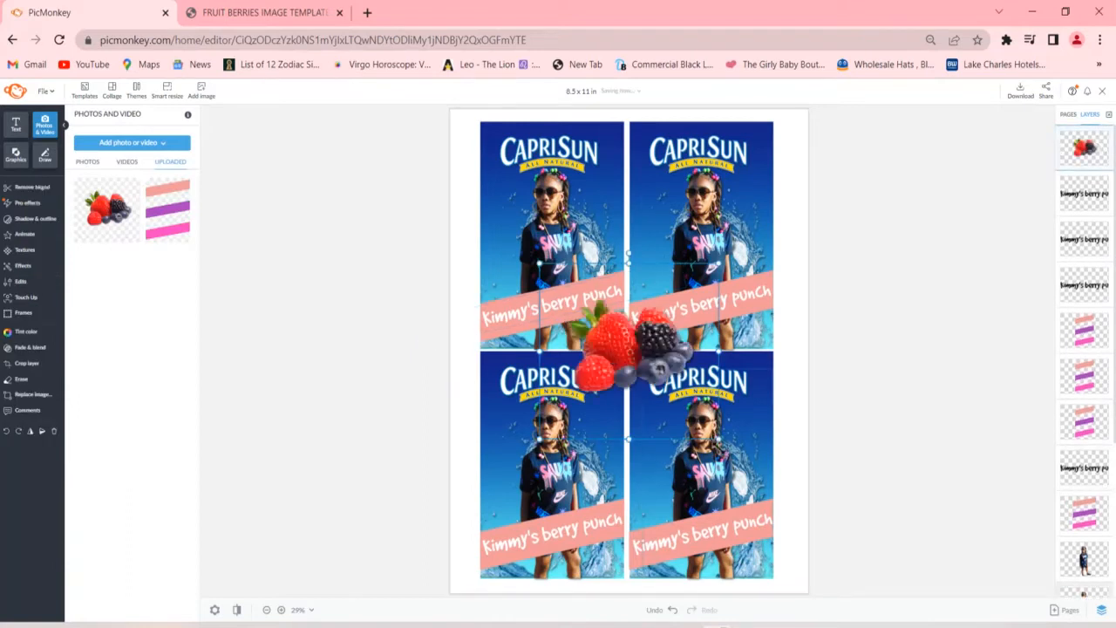
pyautogui.moveTo(719, 446); pyautogui.dragTo(661, 433)
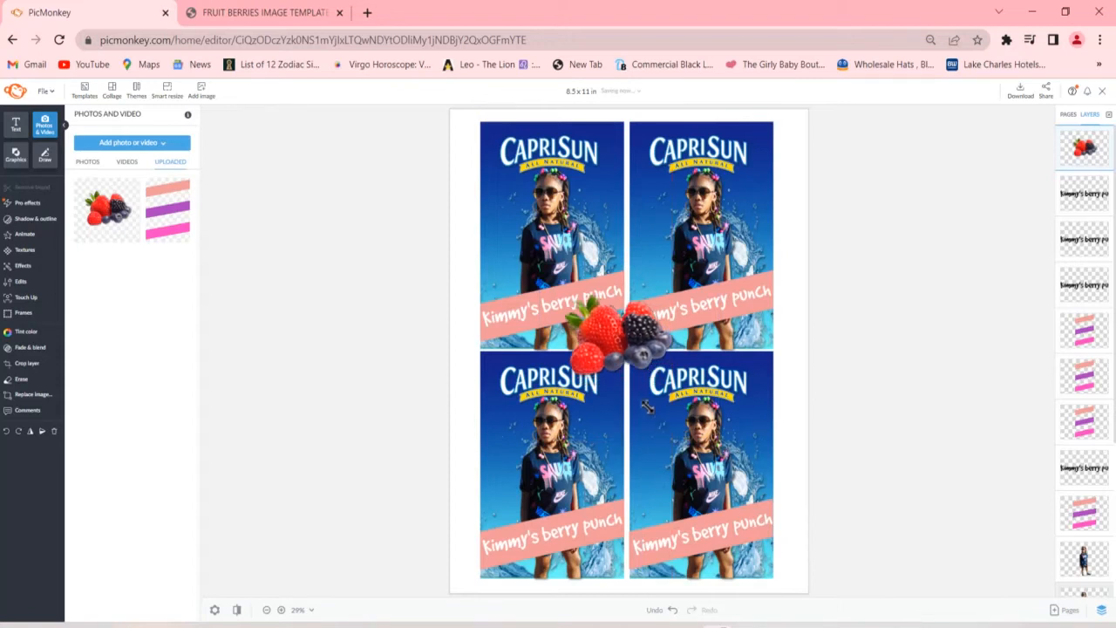
pyautogui.moveTo(648, 407); pyautogui.dragTo(653, 383)
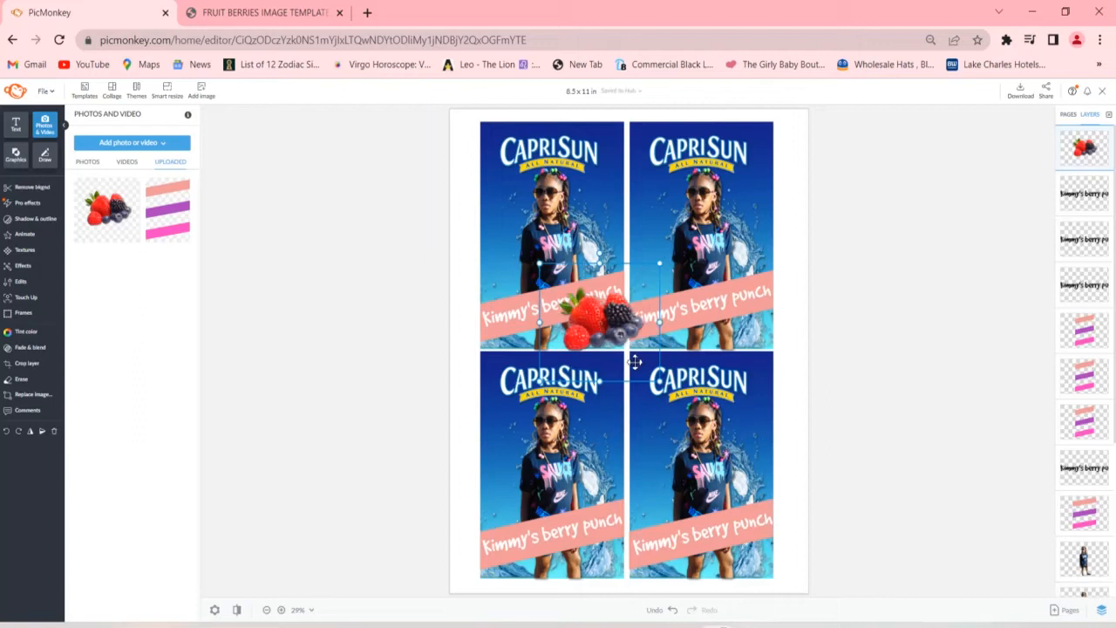
pyautogui.moveTo(605, 338); pyautogui.dragTo(560, 297)
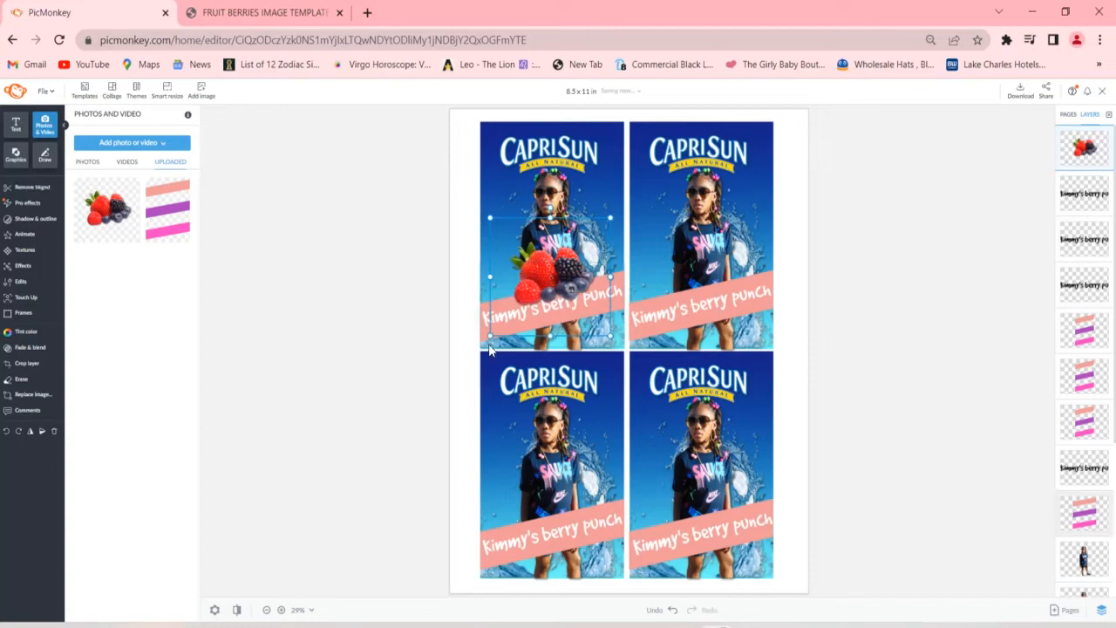
pyautogui.moveTo(489, 338); pyautogui.dragTo(558, 274)
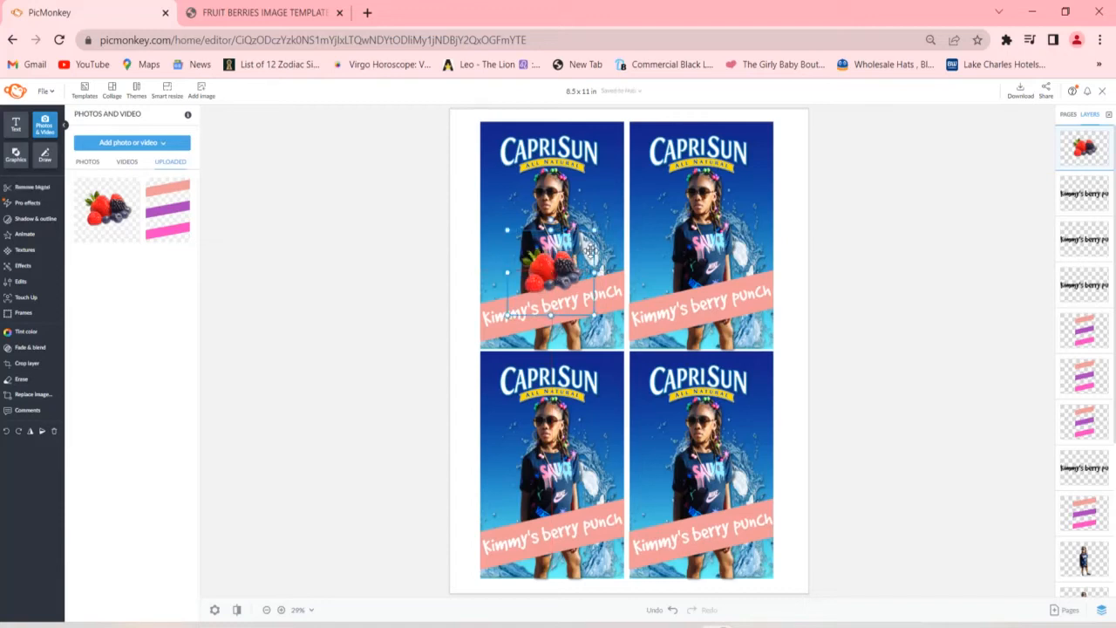
# - Copy and paste the berries image, and place the duplicate above the stripe on the upper-right label
pyautogui.rightClick(547, 272)
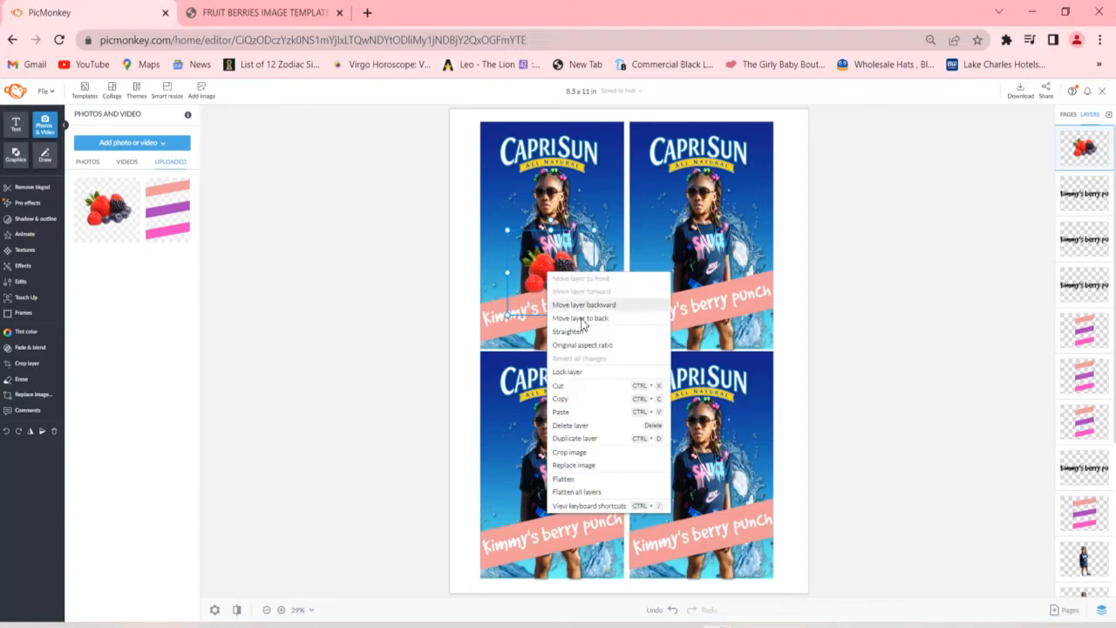
pyautogui.click(600, 401)
pyautogui.rightClick(555, 239)
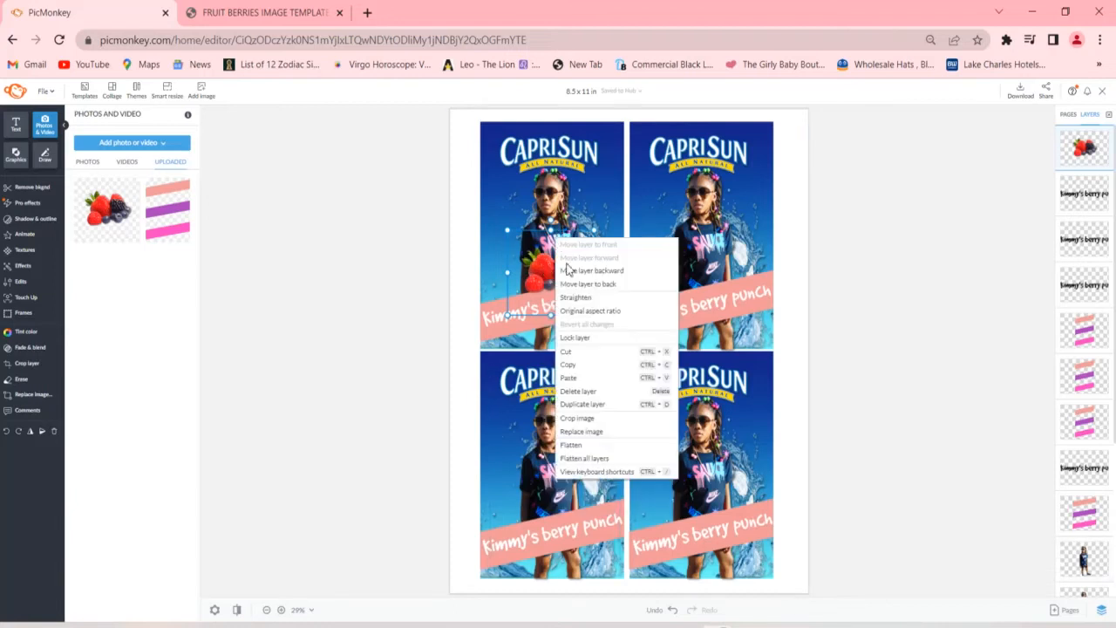
pyautogui.click(584, 380)
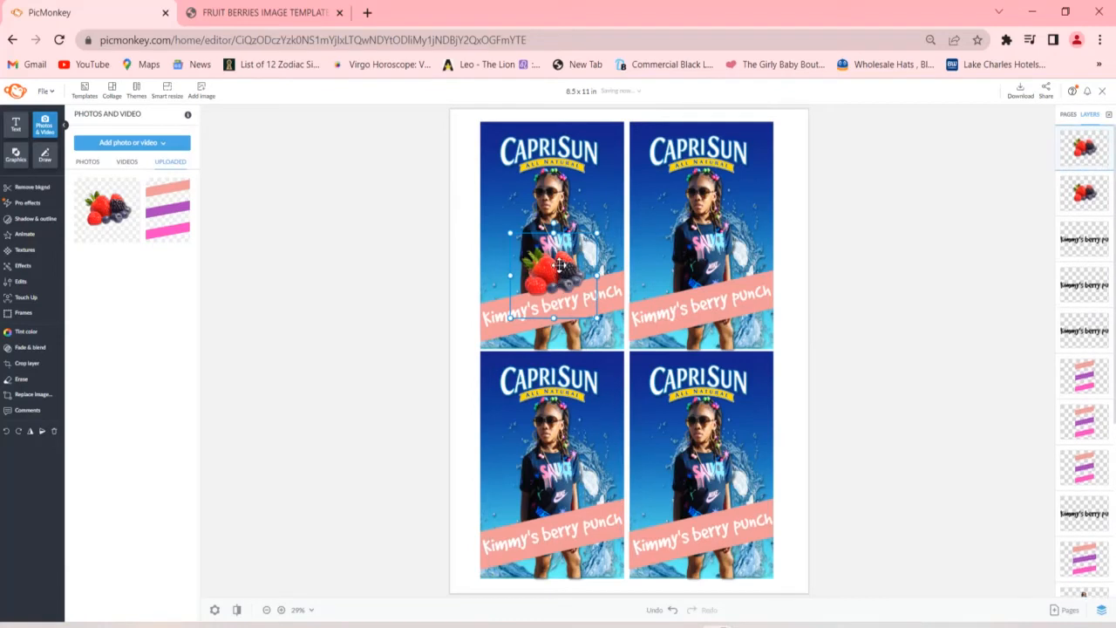
pyautogui.moveTo(558, 264); pyautogui.dragTo(706, 264)
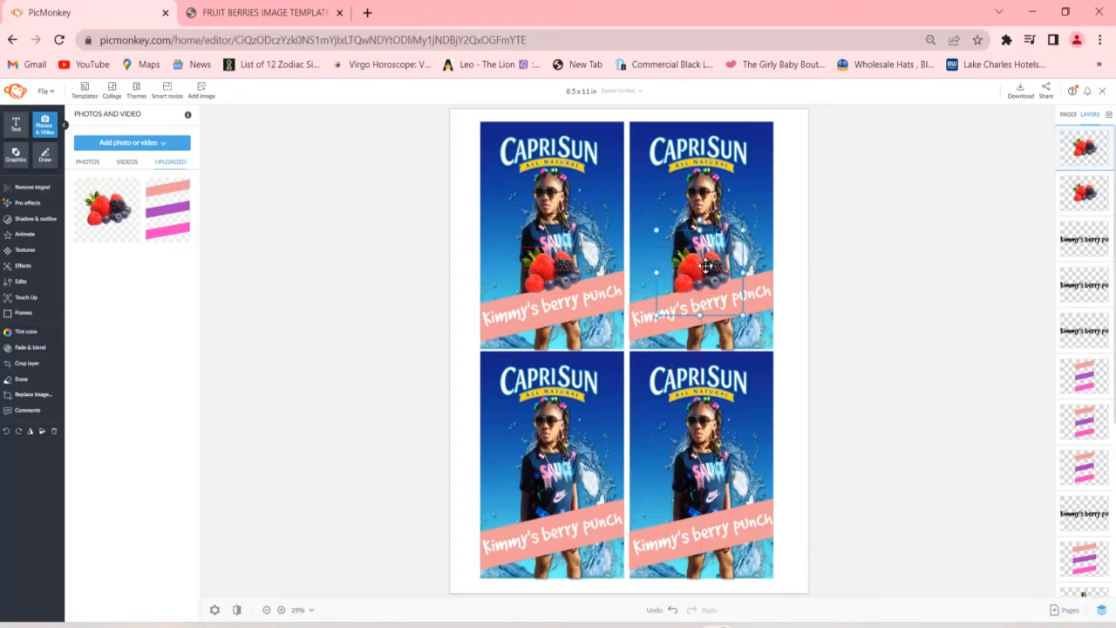
# - Copy and paste the upper-right berries image, and place the duplicate above the stripe on the lower-left label
pyautogui.rightClick(706, 266)
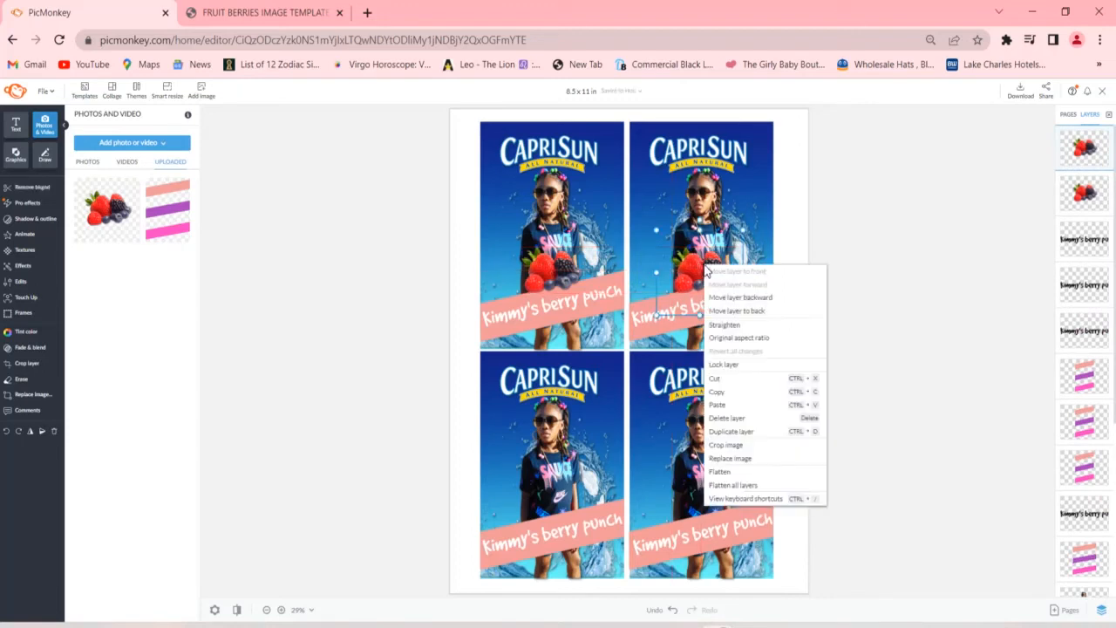
pyautogui.click(734, 392)
pyautogui.rightClick(703, 267)
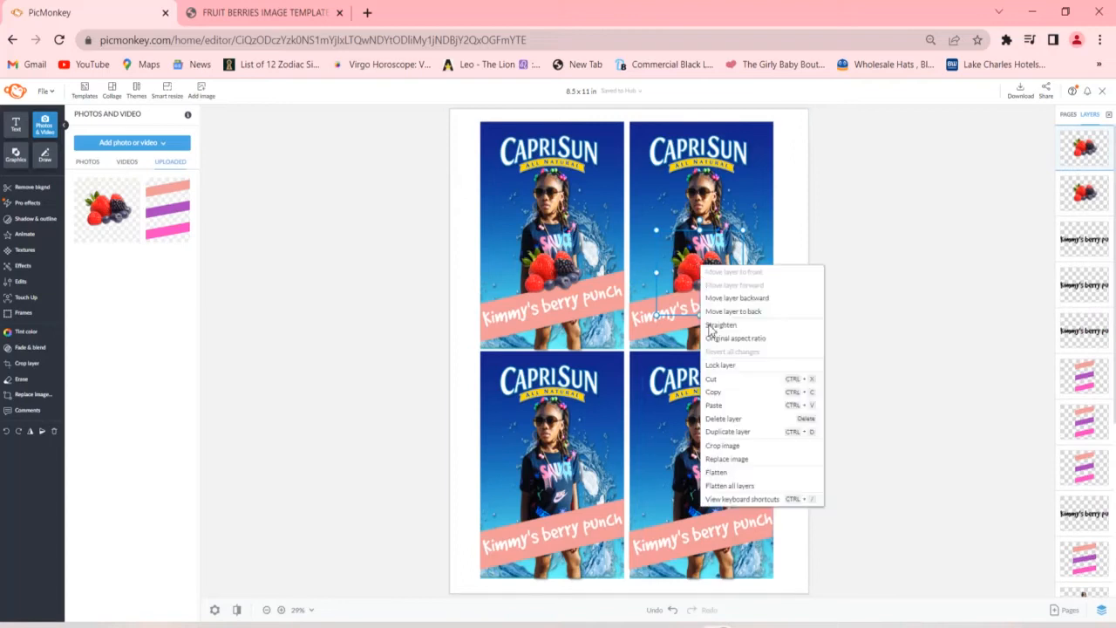
pyautogui.click(723, 405)
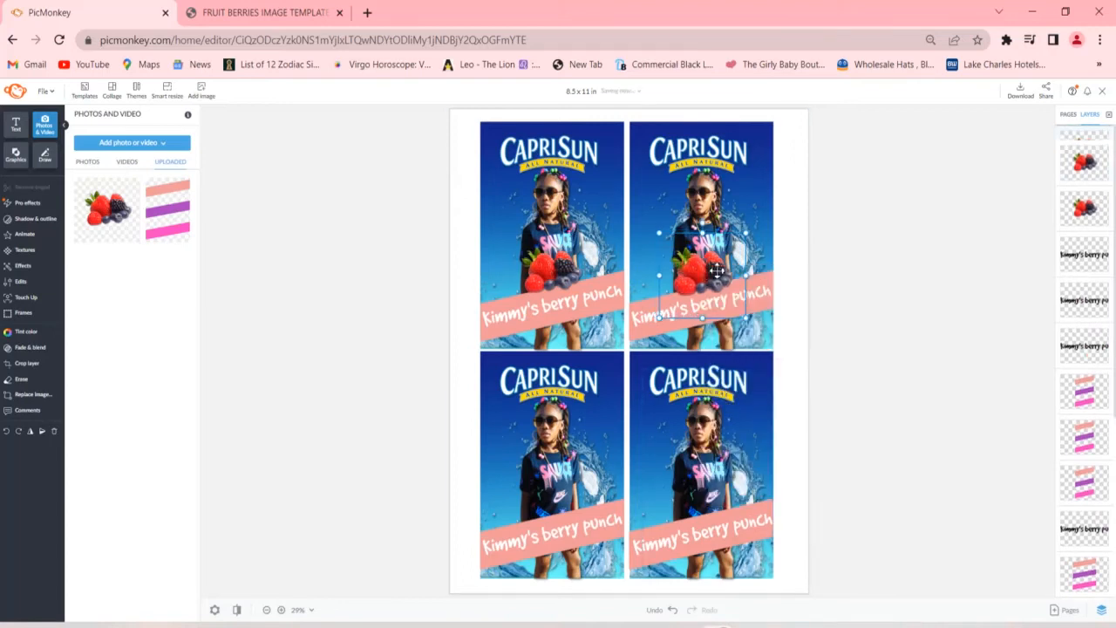
pyautogui.moveTo(682, 314); pyautogui.dragTo(563, 501)
# - Copy and paste the lower-left berries image, and place the duplicate above the stripe on the lower-right label
pyautogui.rightClick(563, 501)
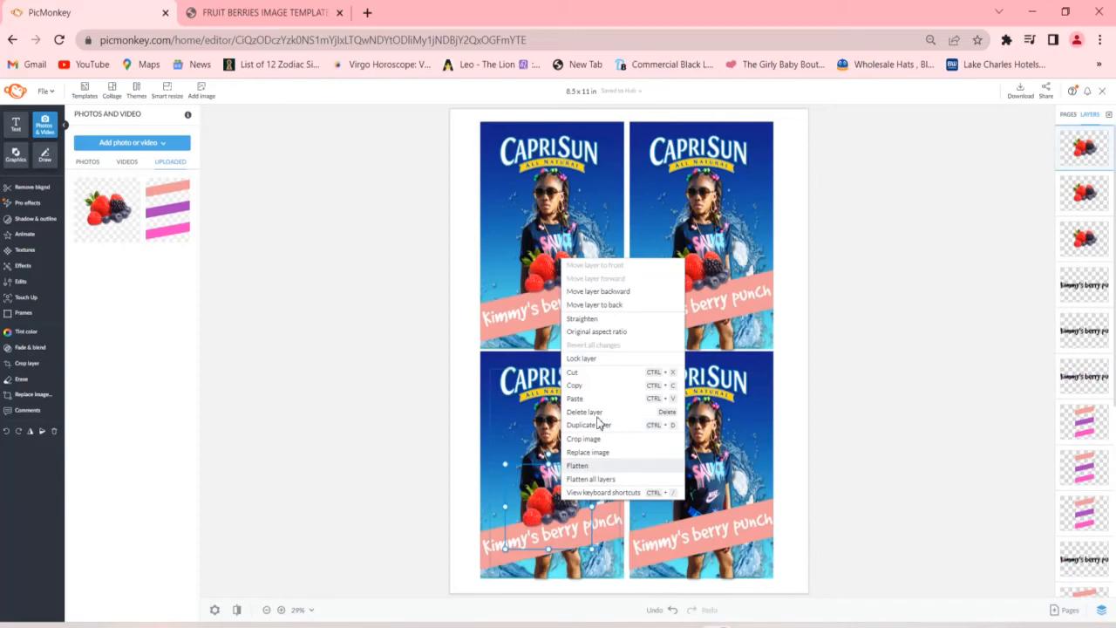
pyautogui.click(602, 386)
pyautogui.rightClick(559, 511)
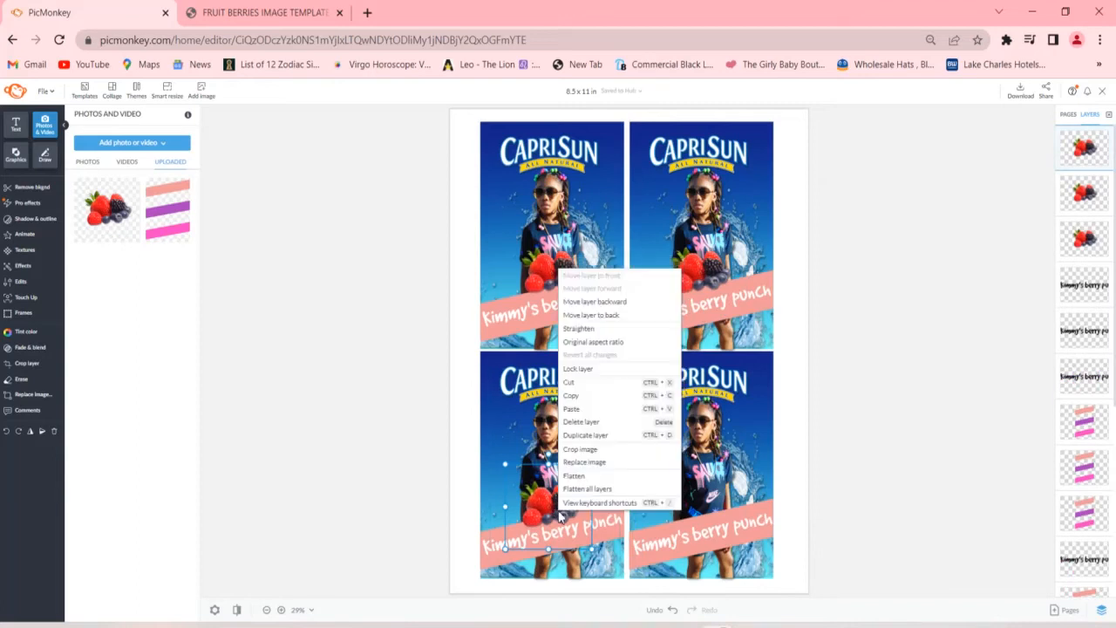
pyautogui.click(596, 410)
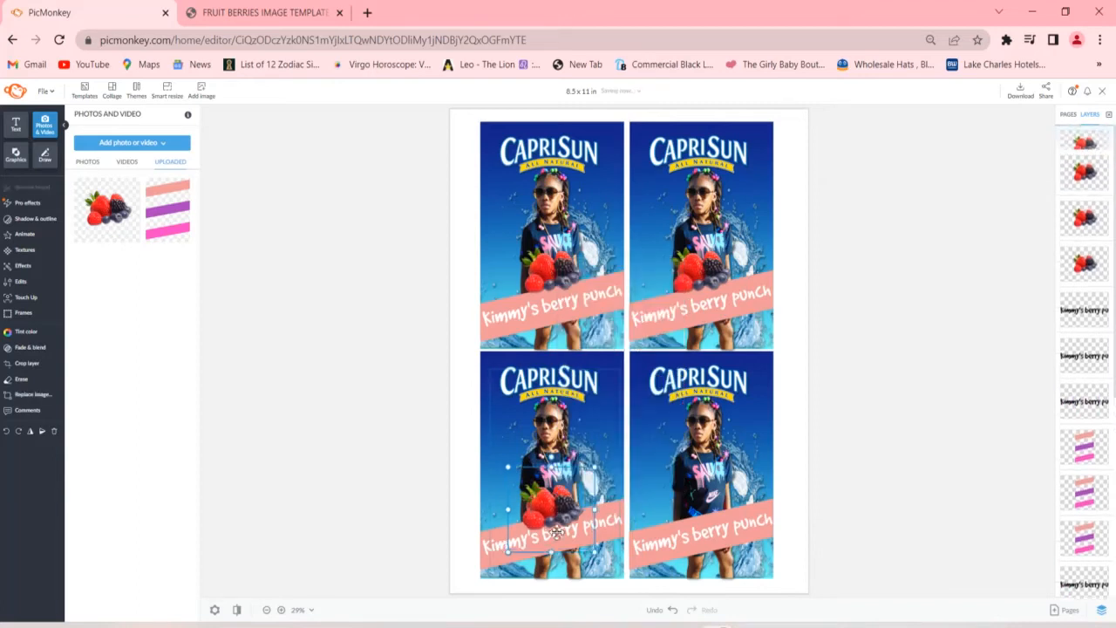
pyautogui.moveTo(608, 495); pyautogui.dragTo(704, 511)
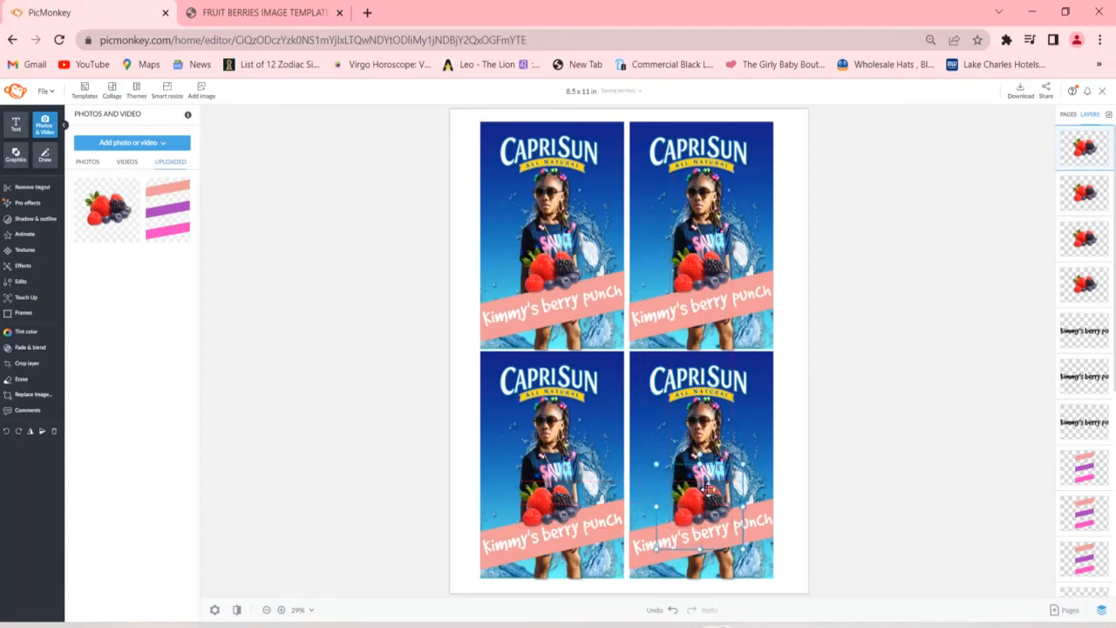
pyautogui.click(835, 412)
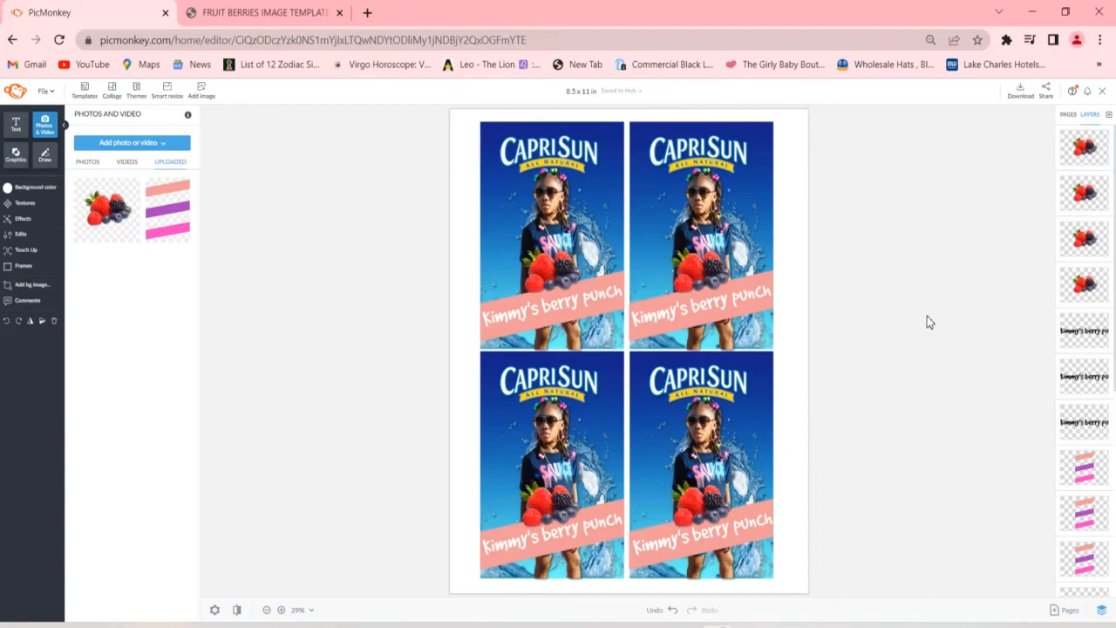
# - Check the web download options for the label sheet, and close them
pyautogui.click(1017, 96)
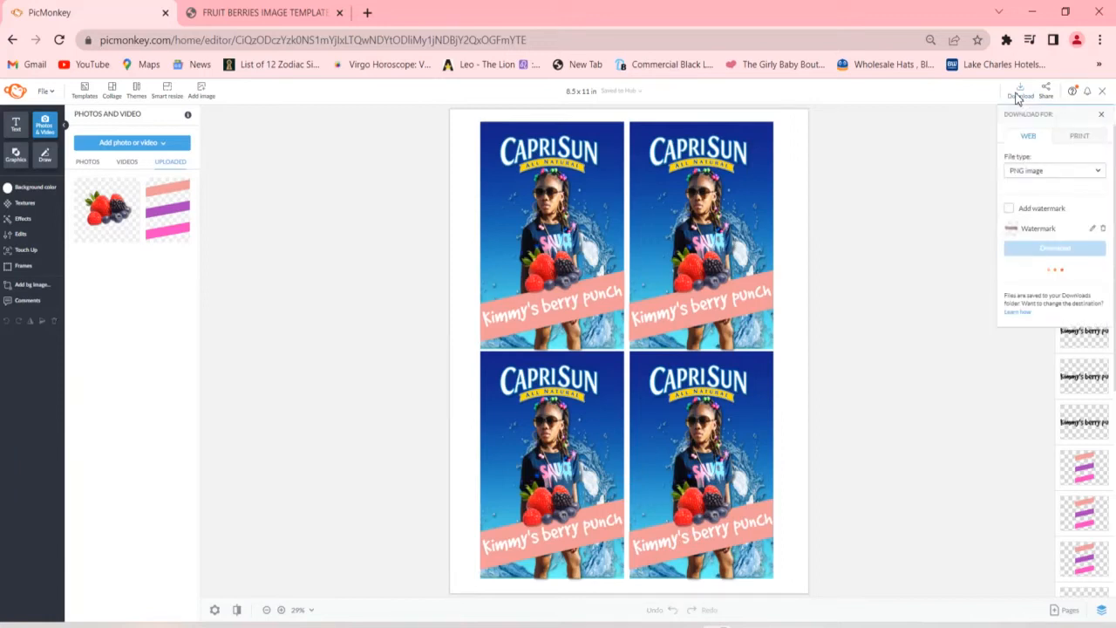
pyautogui.click(983, 139)
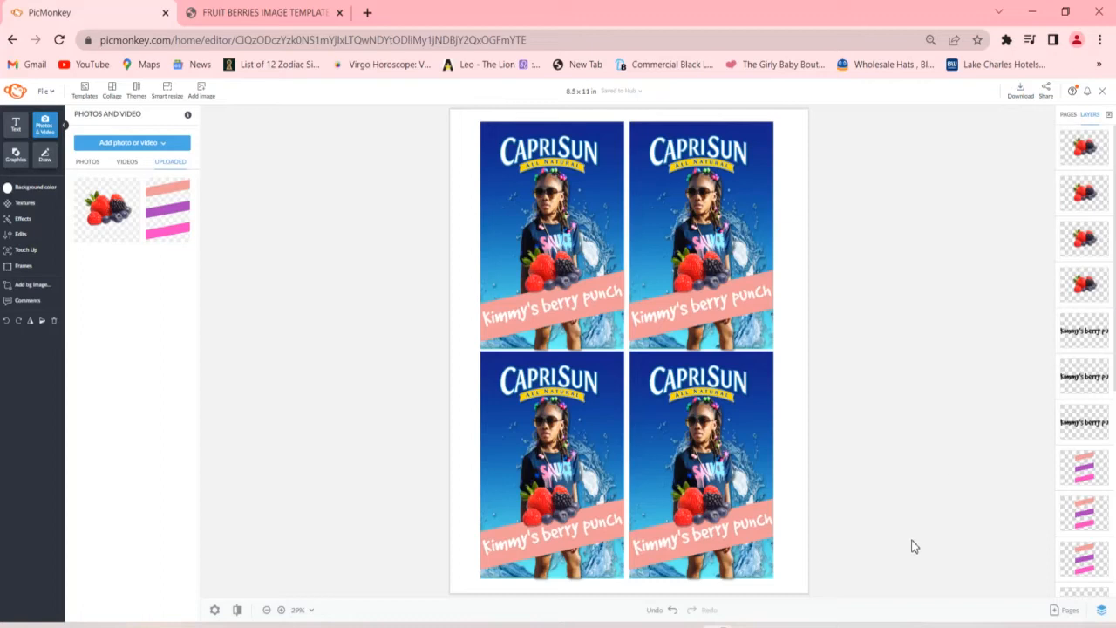